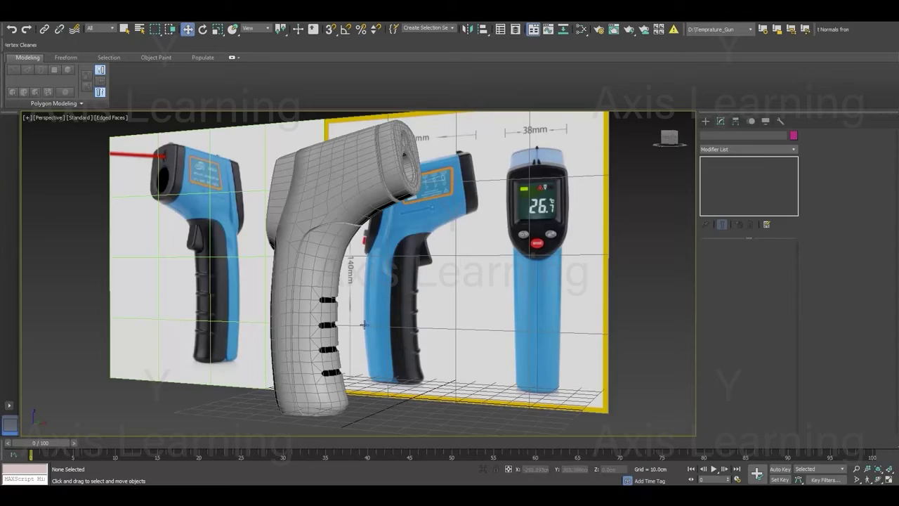
- Zoom in on the gun grip's slots and select the gun model
middle_click_drag(364, 324, 357, 283, "alt")
scroll(357, 283, "up", 5)
left_click(448, 298)
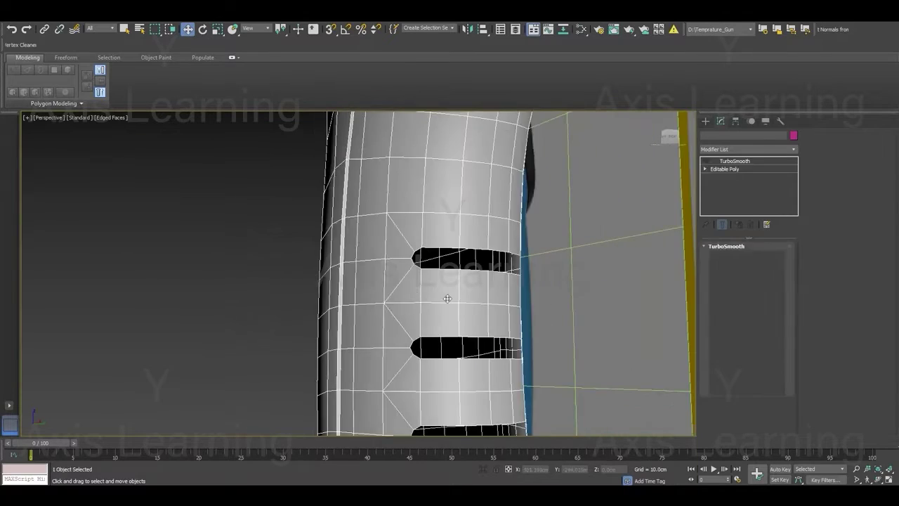
middle_click_drag(447, 299, 328, 307)
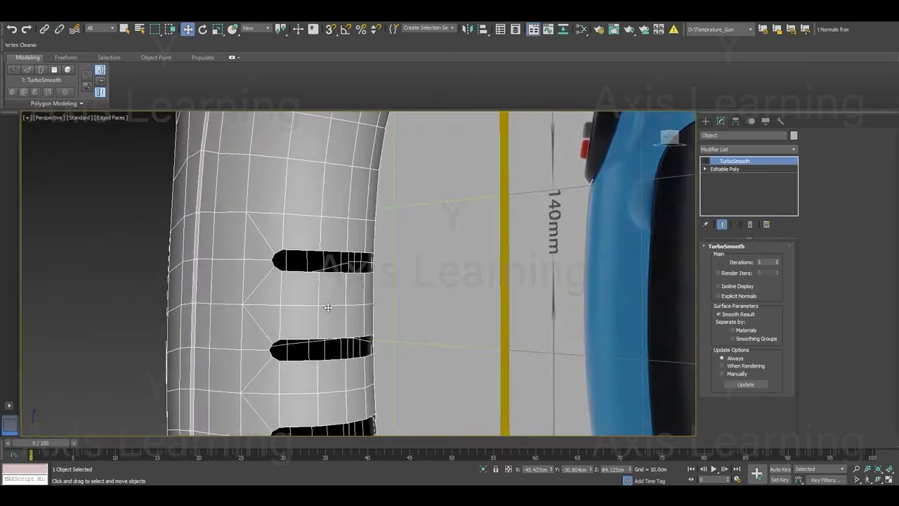
scroll(328, 307, "up", 2)
scroll(272, 267, "up", 2)
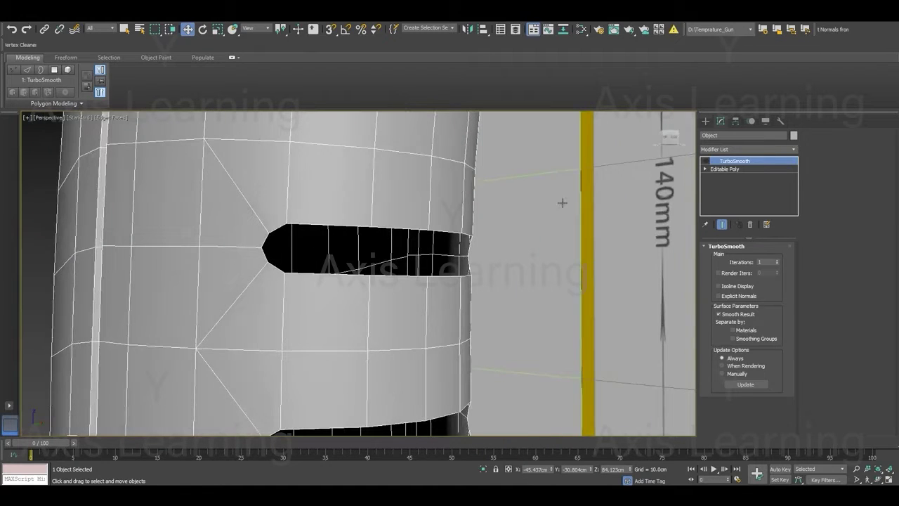
- In Vertex mode, select the three vertices at the upper slot's left tip, ready to scale
key("1")
left_click(273, 239)
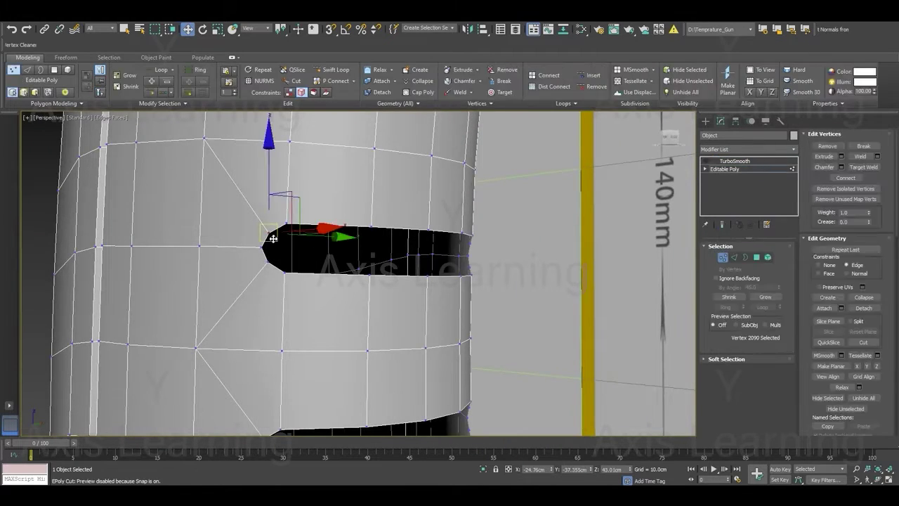
left_click_drag(261, 243, 274, 267)
scroll(266, 240, "down", 3)
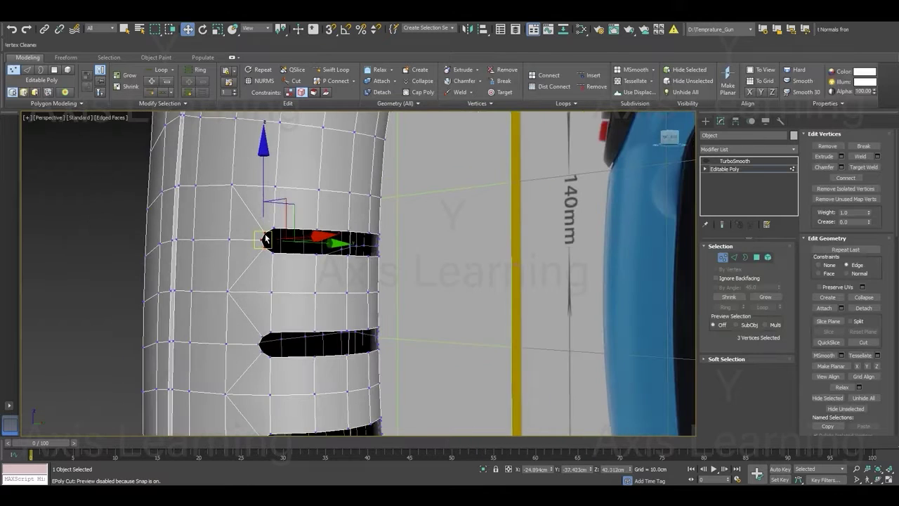
left_click(265, 340, "ctrl")
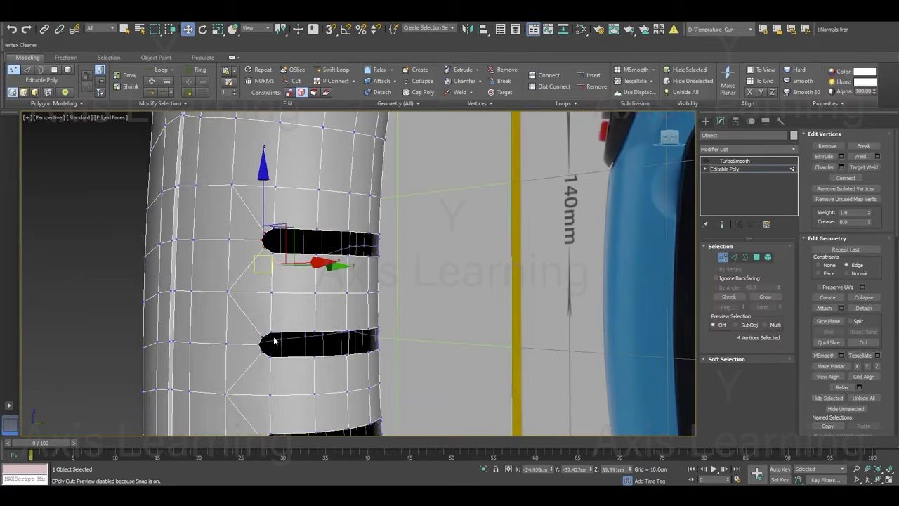
left_click_drag(274, 340, 260, 370, "alt")
mouse_move(278, 299)
middle_mouse_down("alt")
mouse_move(255, 245)
mouse_move(281, 226)
mouse_move(261, 169)
middle_mouse_up("alt")
key("r")
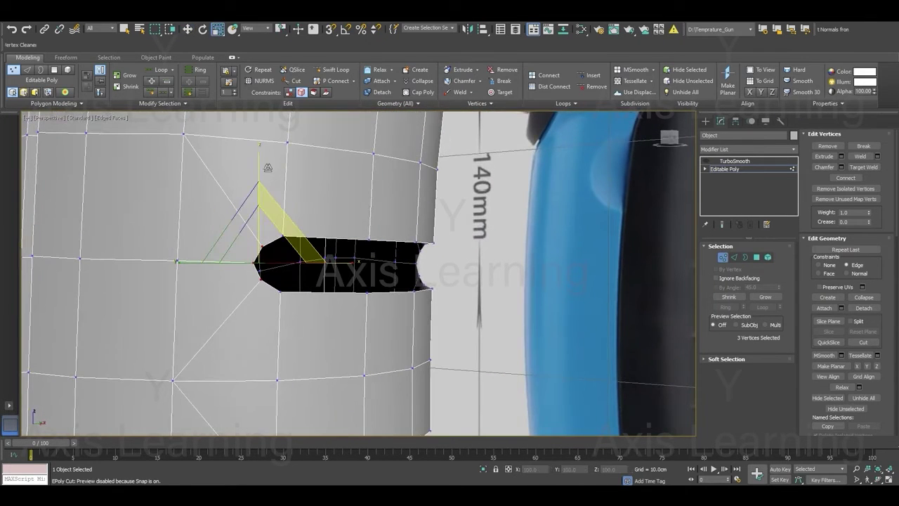
- With constraints set to None, squash the tip vertices to about 97% and corner vertices to 89%
left_click(818, 265)
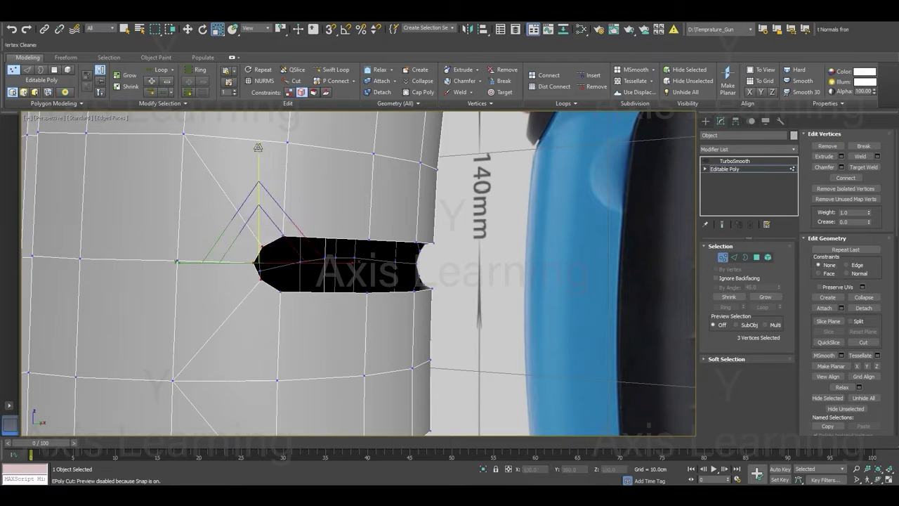
left_click_drag(262, 163, 260, 173)
left_click(281, 291)
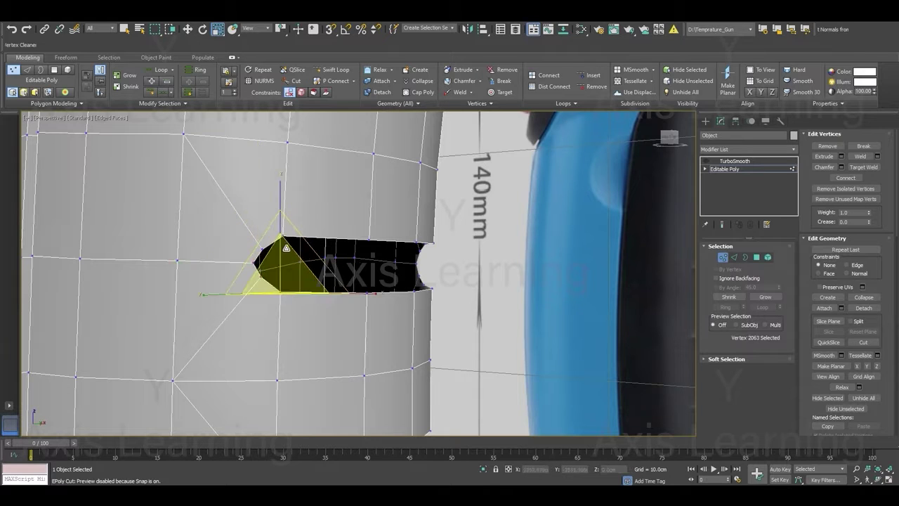
left_click(283, 237, "ctrl")
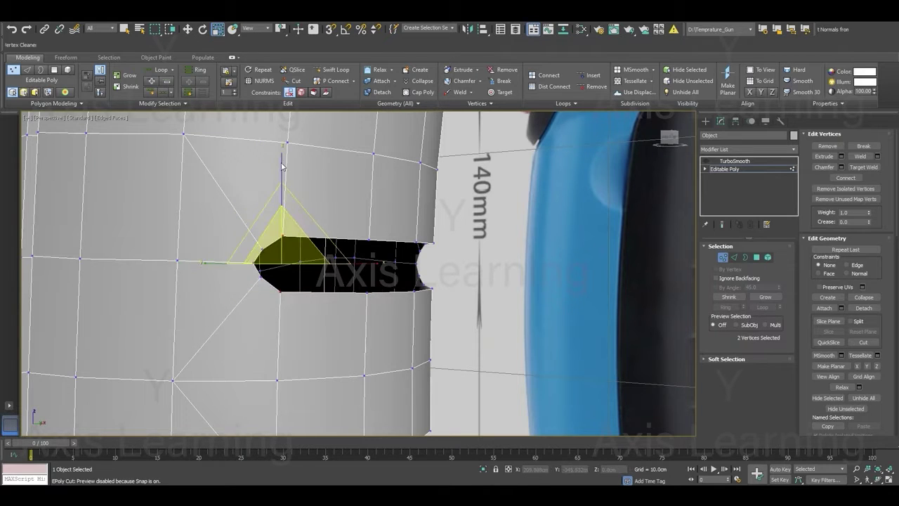
left_click_drag(284, 166, 284, 169)
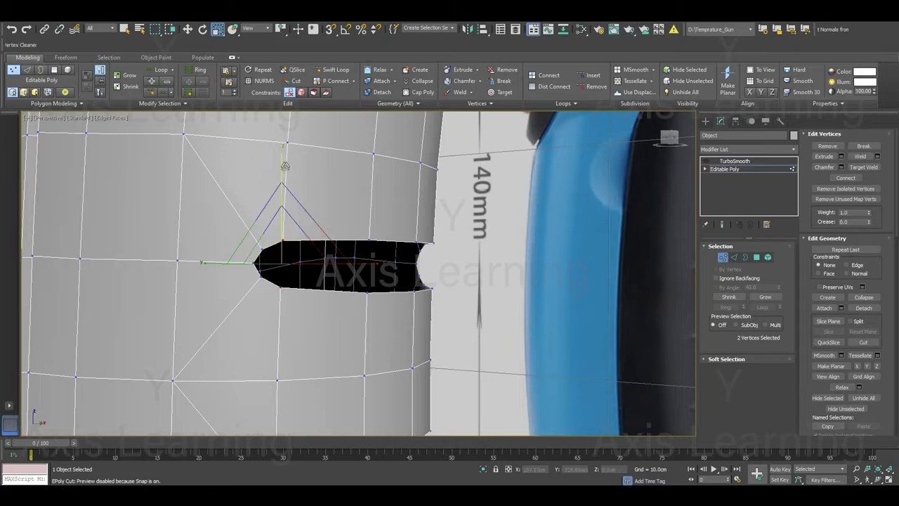
mouse_move(469, 309)
middle_mouse_down("alt")
mouse_move(454, 314)
mouse_move(467, 297)
mouse_move(415, 301)
mouse_move(455, 299)
middle_mouse_up("alt")
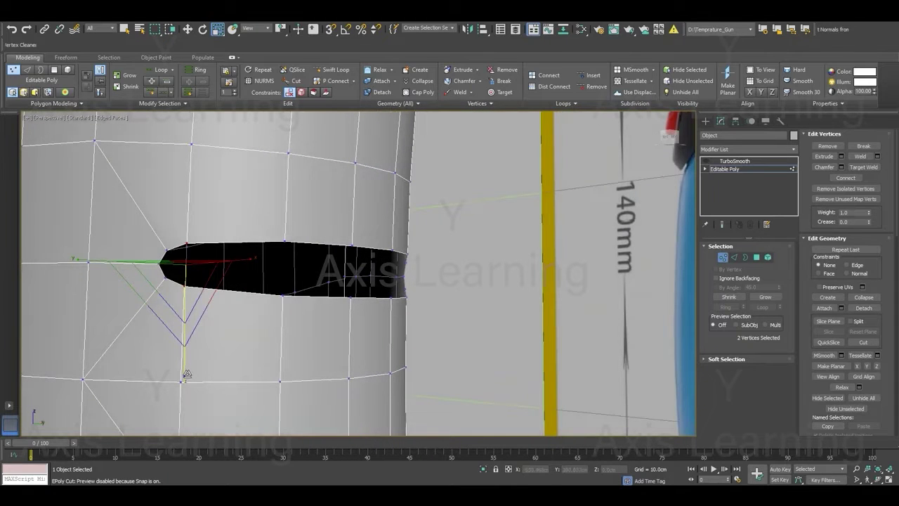
left_click_drag(188, 372, 193, 370)
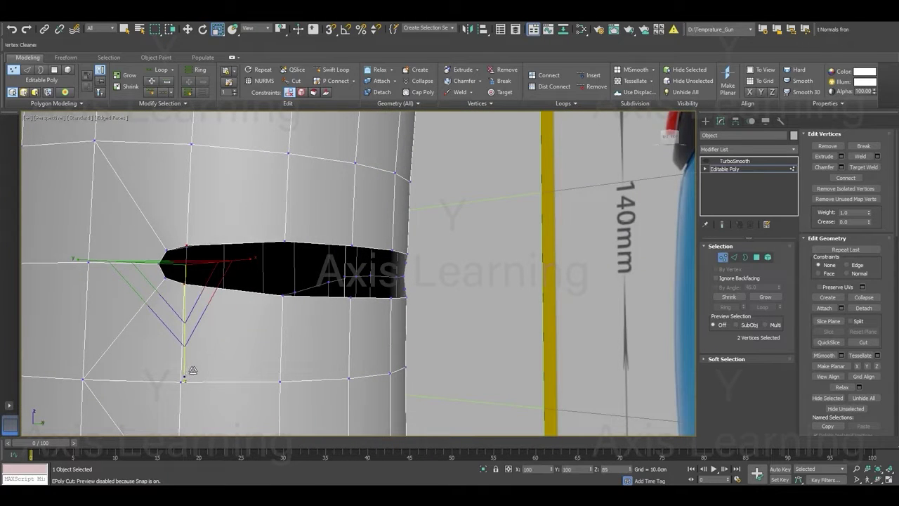
middle_click_drag(382, 361, 279, 361, "alt")
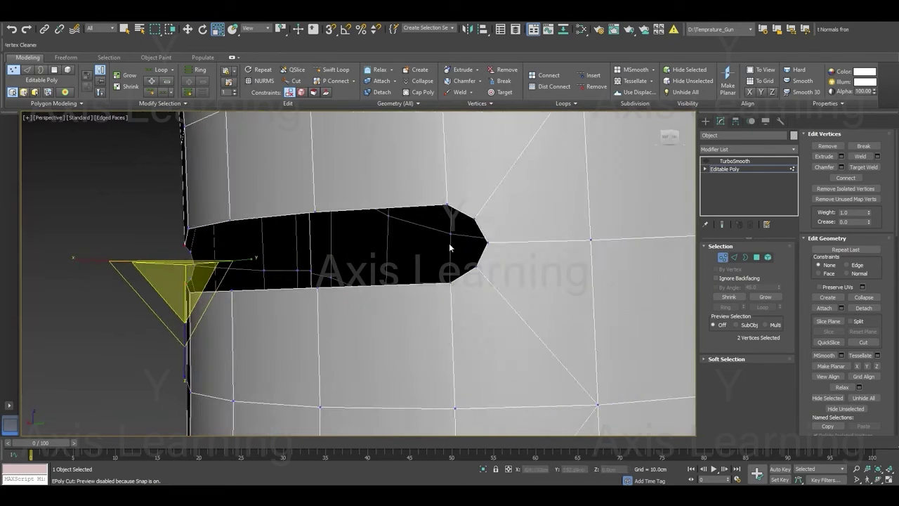
- Select the upper and lower corner vertices at the slot's inner end to pinch that end
left_click(449, 207)
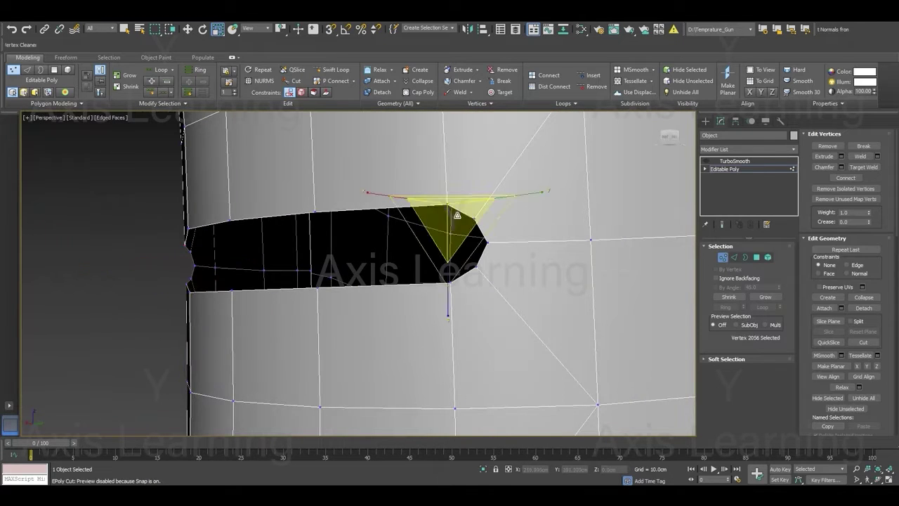
left_click(487, 242)
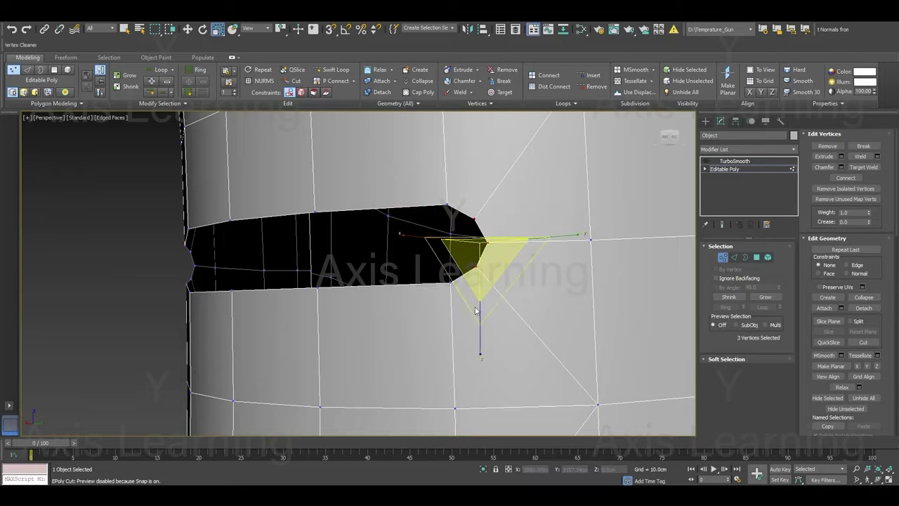
mouse_move(546, 338)
middle_mouse_down("alt")
mouse_move(558, 332)
mouse_move(484, 350)
middle_mouse_up("alt")
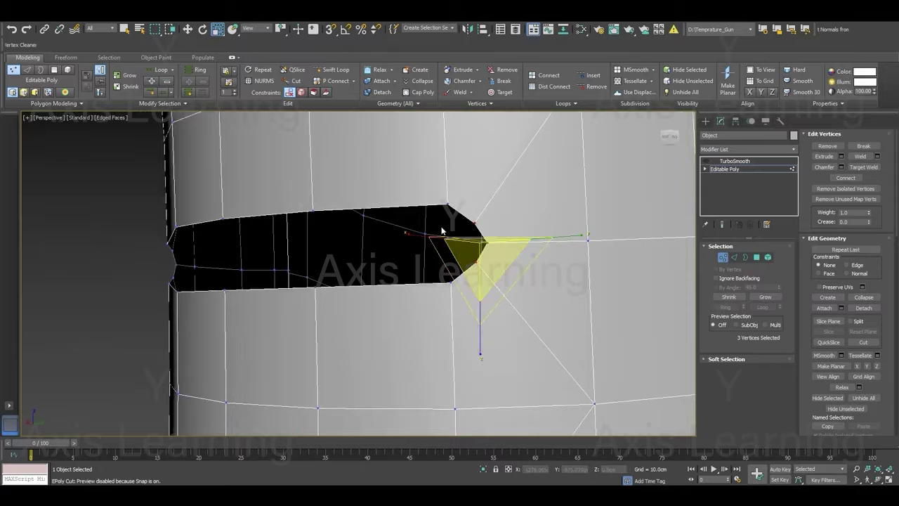
left_click(449, 207)
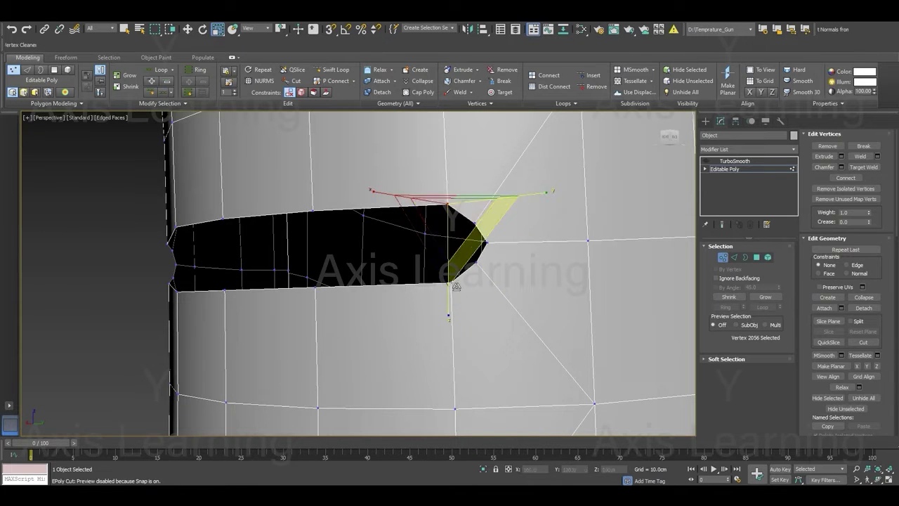
left_click(449, 315, "ctrl")
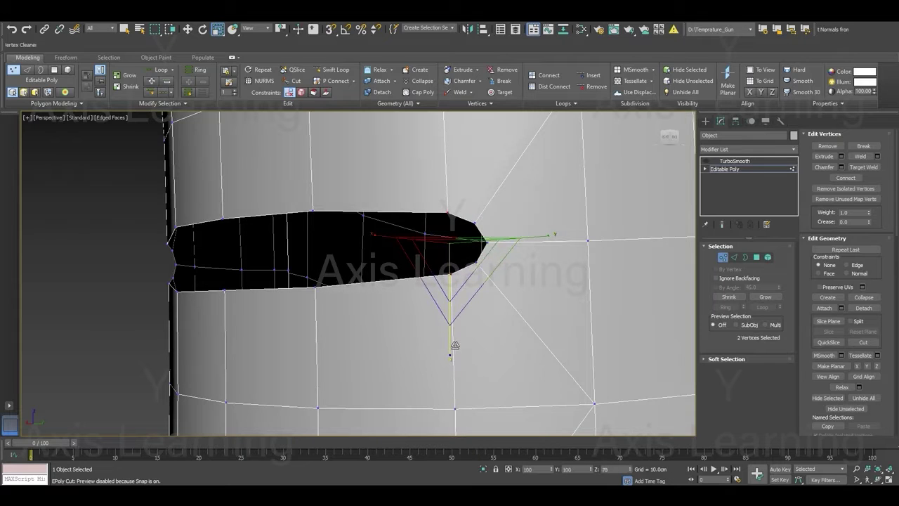
scroll(336, 274, "down", 3)
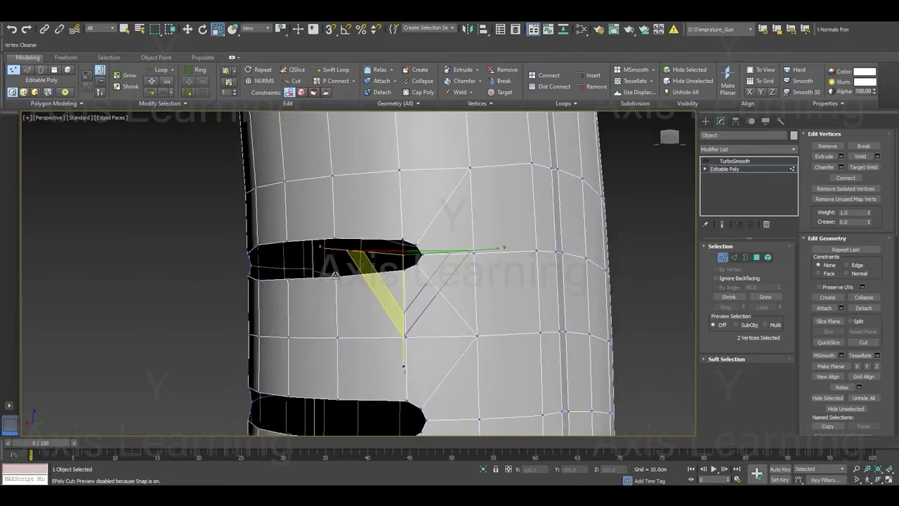
mouse_move(200, 319)
middle_mouse_down("alt")
mouse_move(260, 311)
mouse_move(293, 324)
mouse_move(235, 311)
mouse_move(275, 323)
middle_mouse_up("alt")
- Shift-extrude the upper slot's border into a new rim and scale it to 62% height
key("3")
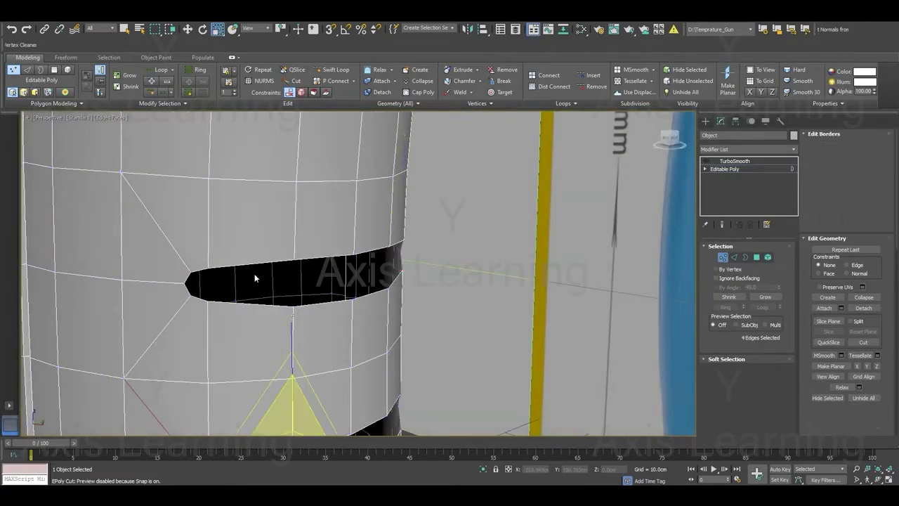
left_click(265, 264)
middle_click_drag(265, 266, 351, 307, "alt")
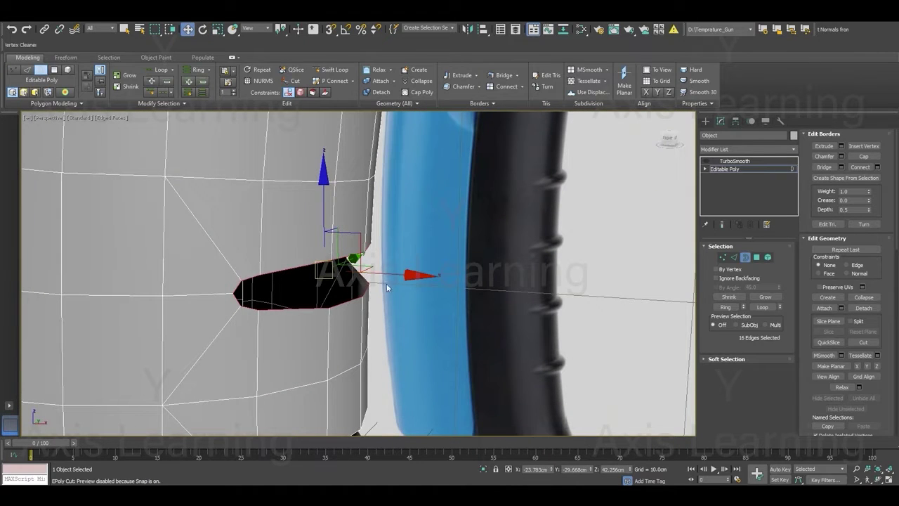
left_click_drag(414, 279, 426, 281, "shift")
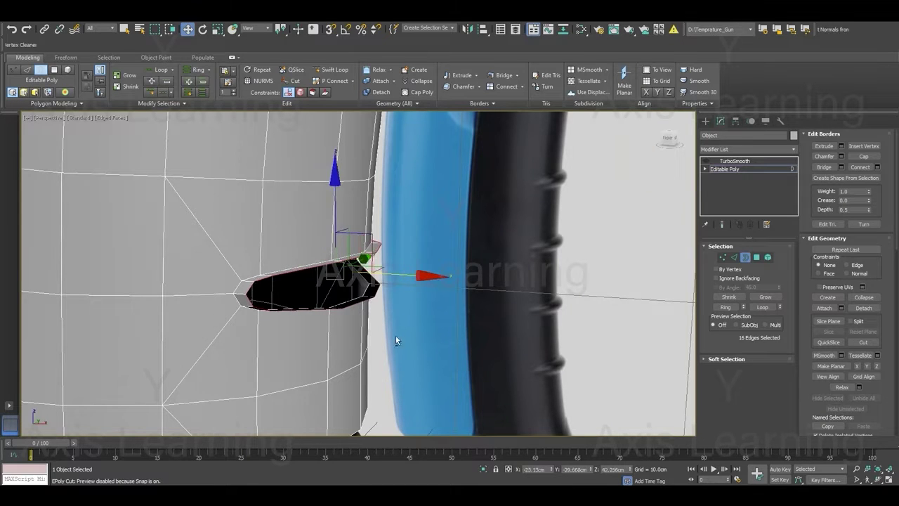
mouse_move(396, 341)
middle_mouse_down("alt")
mouse_move(356, 323)
mouse_move(344, 330)
middle_mouse_up("alt")
key("r")
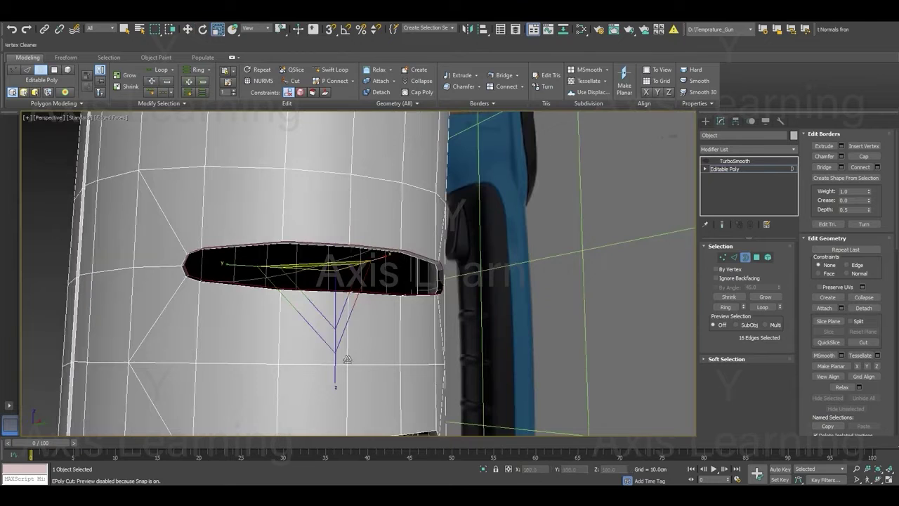
left_click_drag(347, 359, 339, 353)
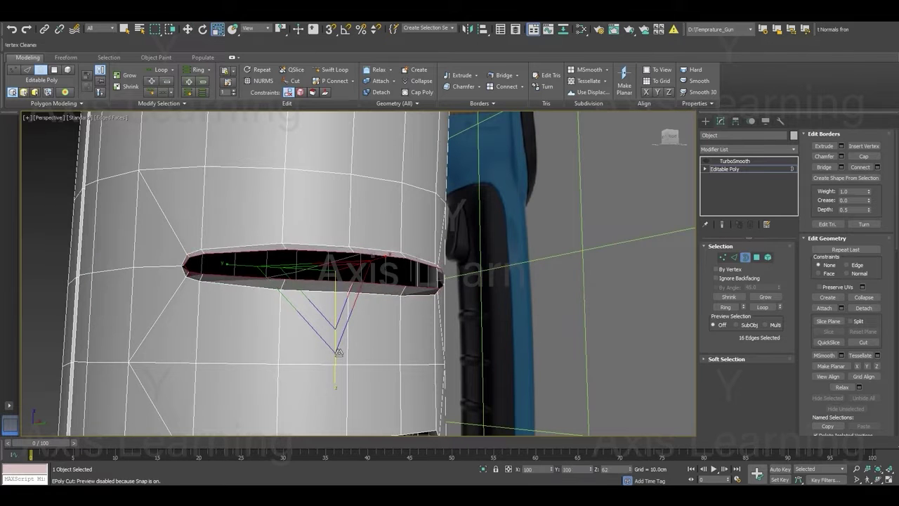
- Add a Relax modifier to the grip from the Modifier List
mouse_move(230, 332)
middle_mouse_down("alt")
mouse_move(264, 347)
mouse_move(222, 308)
middle_mouse_up("alt")
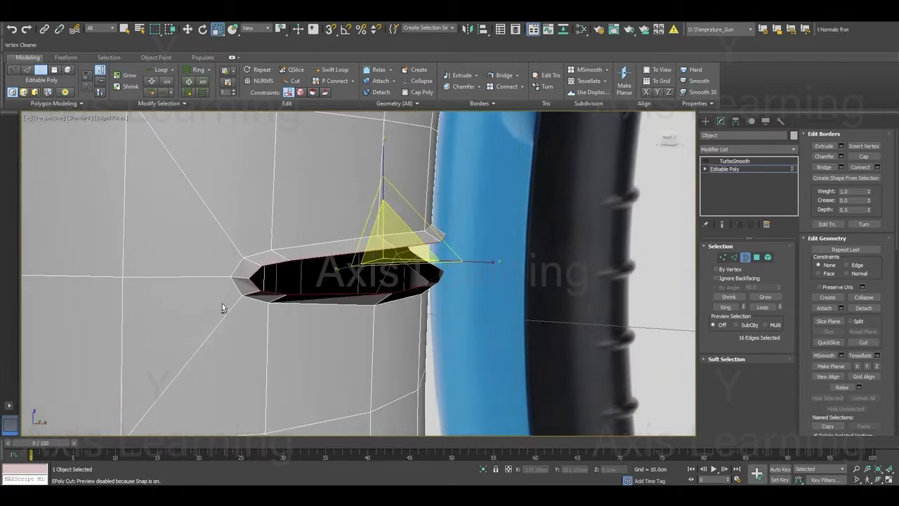
left_click(747, 149)
key("r")
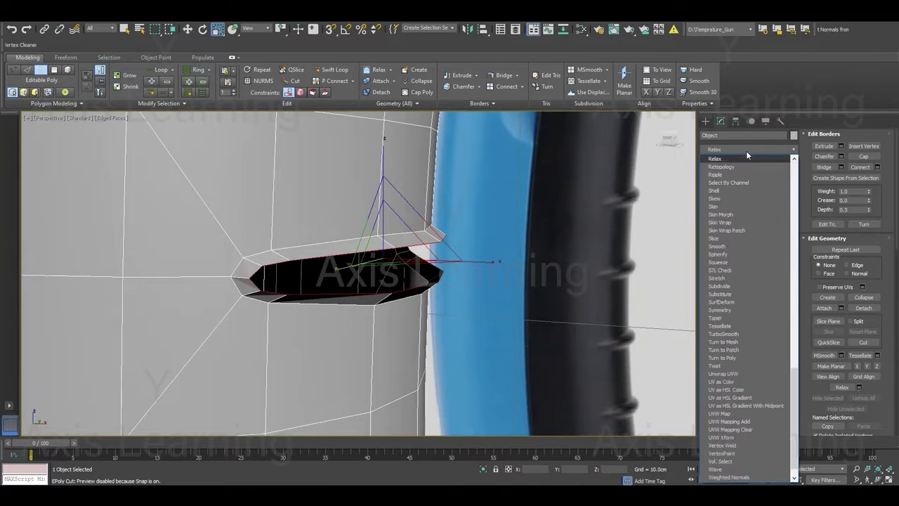
left_click(741, 158)
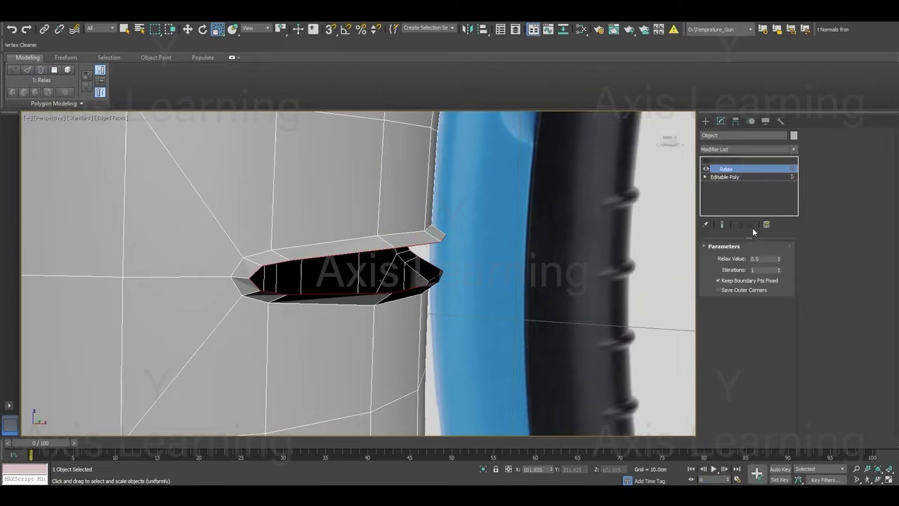
scroll(309, 315, "up", 3)
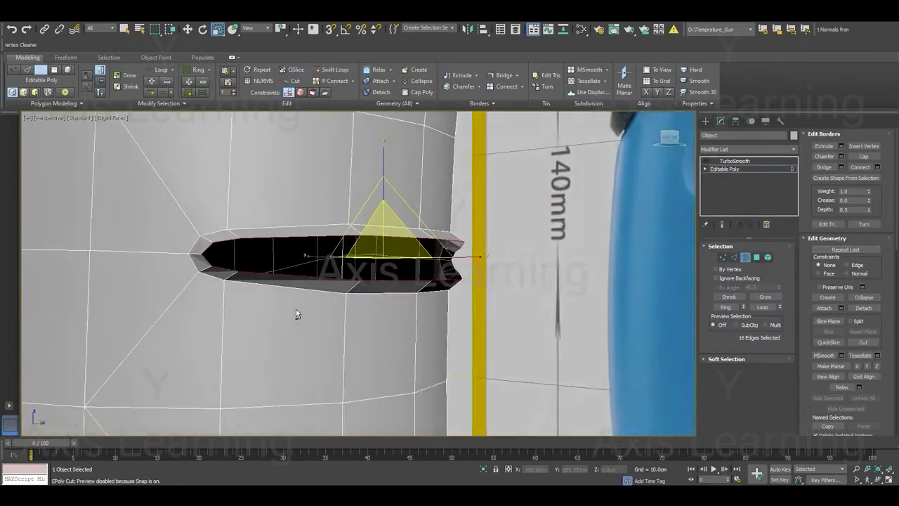
scroll(304, 290, "down", 2)
- Bridge the opposite rim edges along the left part of the slot hole
key("2")
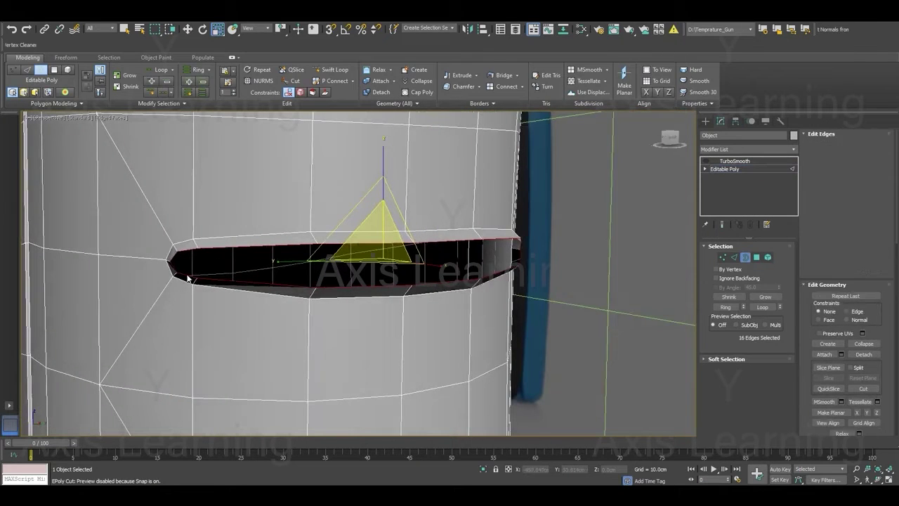
left_click(191, 278)
key("w")
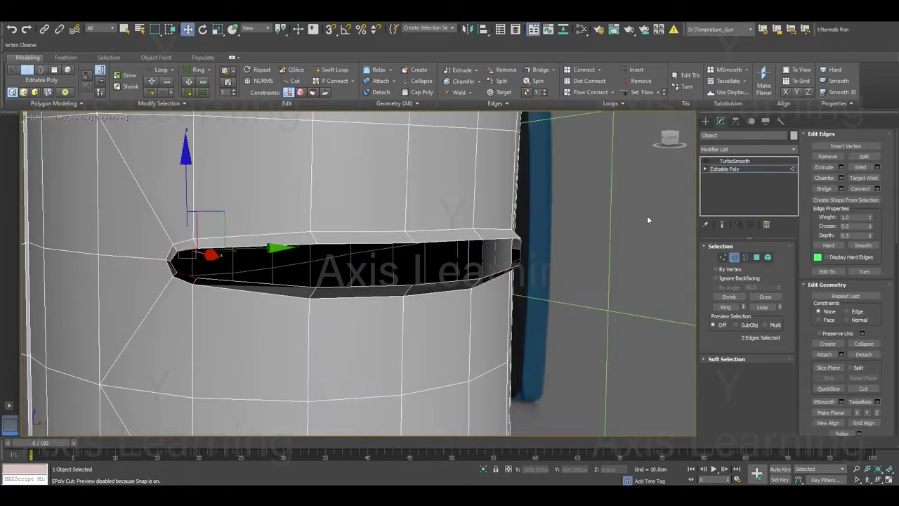
left_click(824, 188)
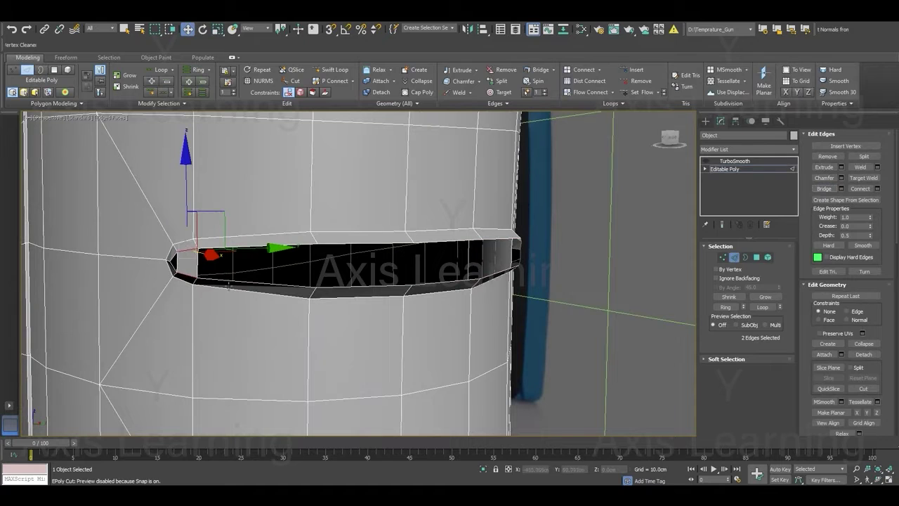
left_click(237, 283)
left_click(246, 251, "ctrl")
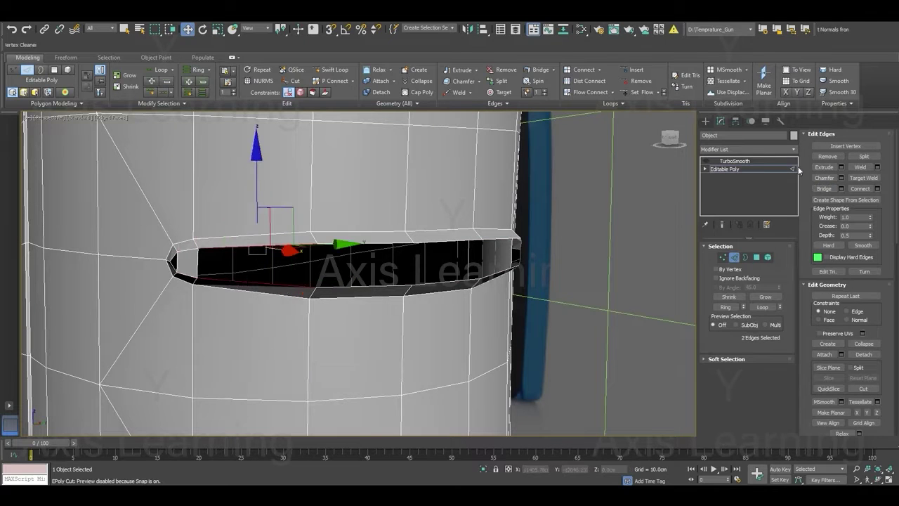
left_click(824, 189)
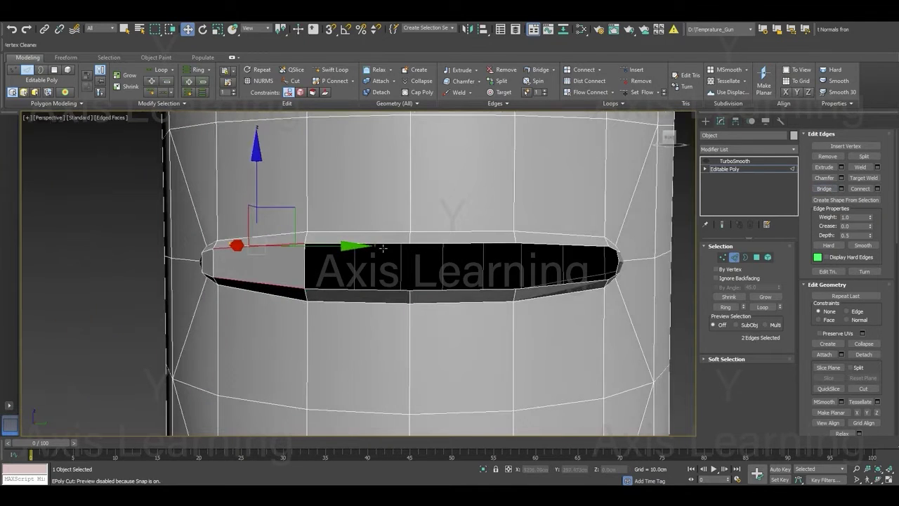
left_click(382, 248)
left_click(380, 288, "ctrl")
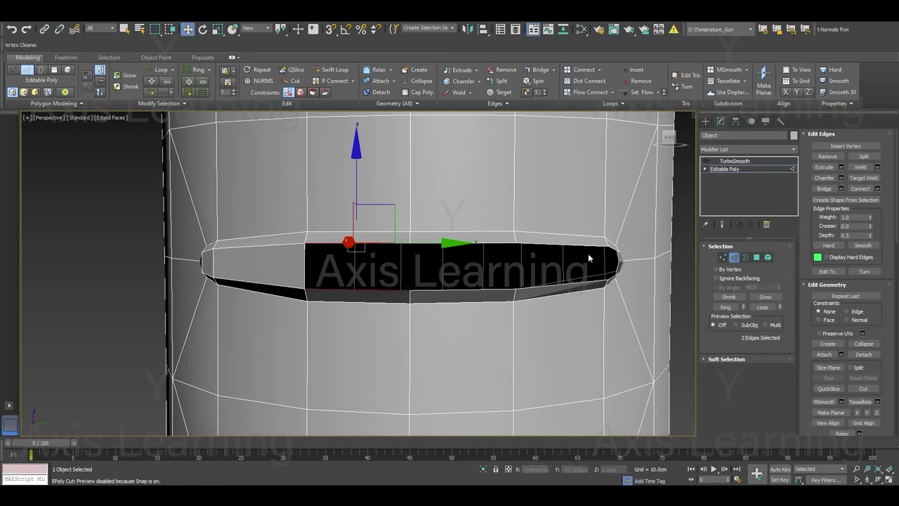
left_click(824, 189)
- Bridge the remaining rim edge pairs further along the hole, leaving a small gap
left_click(491, 249)
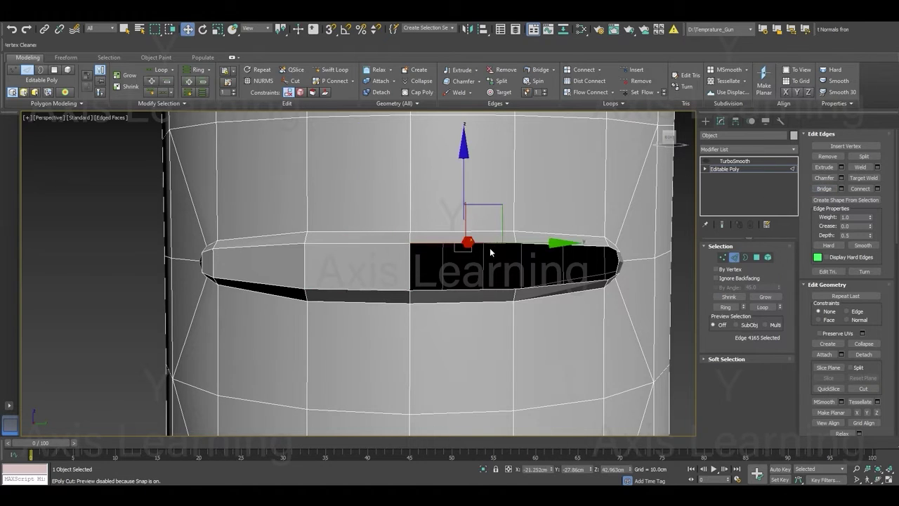
left_click(492, 294, "ctrl")
left_click(824, 188)
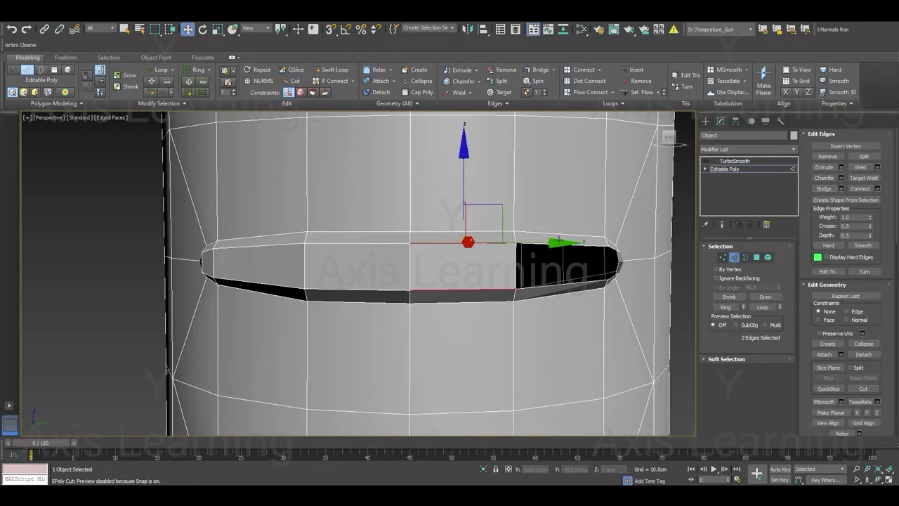
left_click(557, 248)
left_click(548, 285, "ctrl")
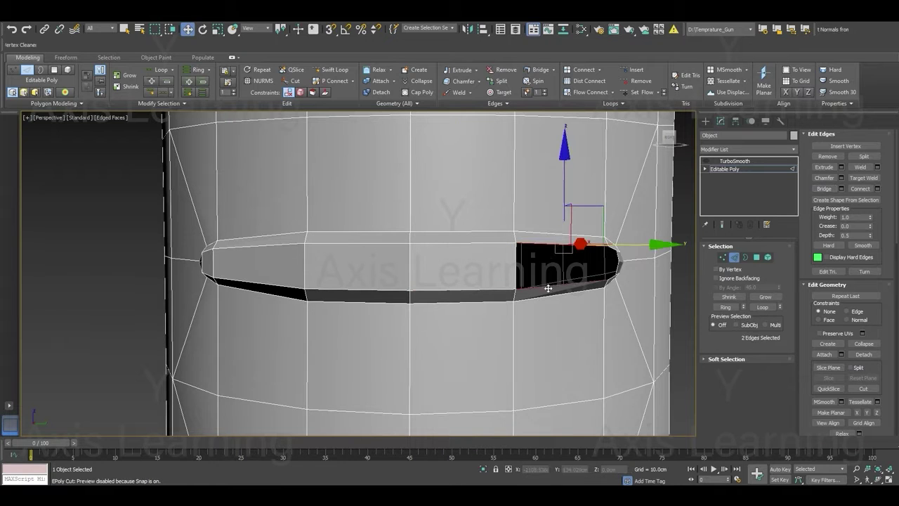
middle_click_drag(548, 285, 538, 275, "alt")
left_click(824, 188)
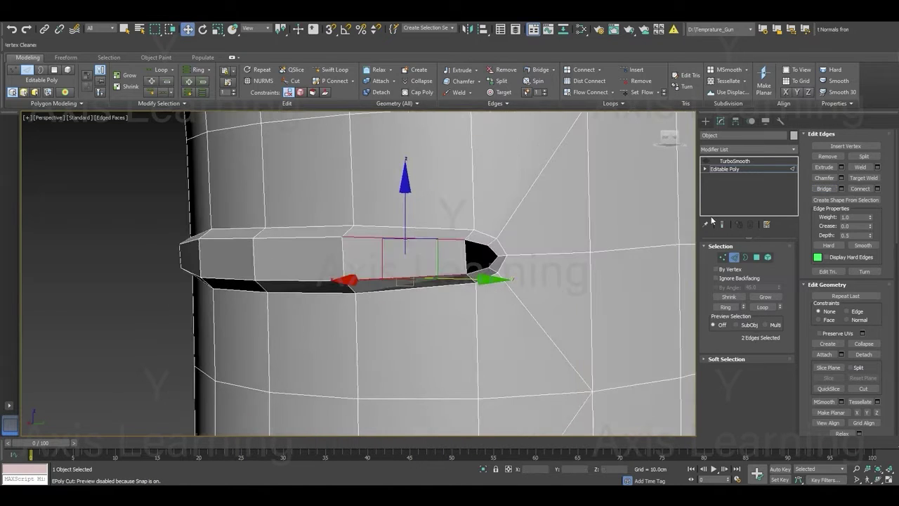
scroll(482, 266, "up", 3)
left_click(487, 234)
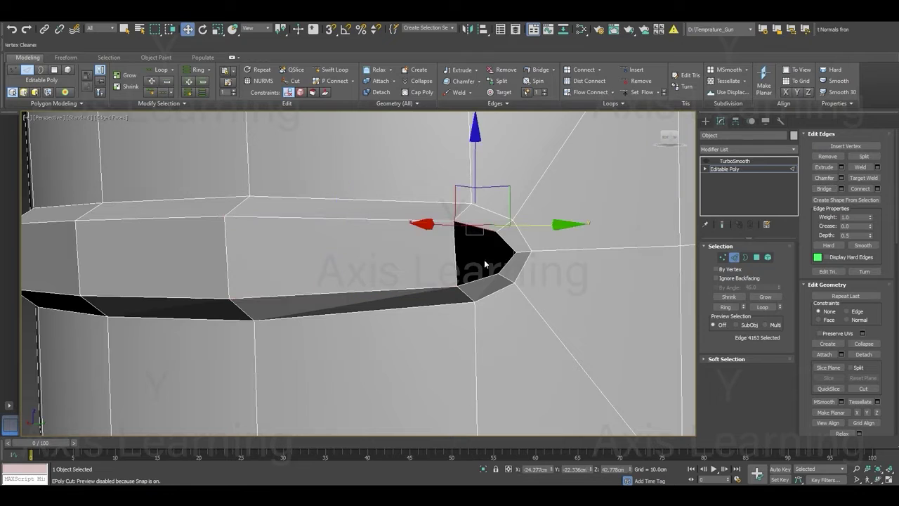
left_click(486, 284, "ctrl")
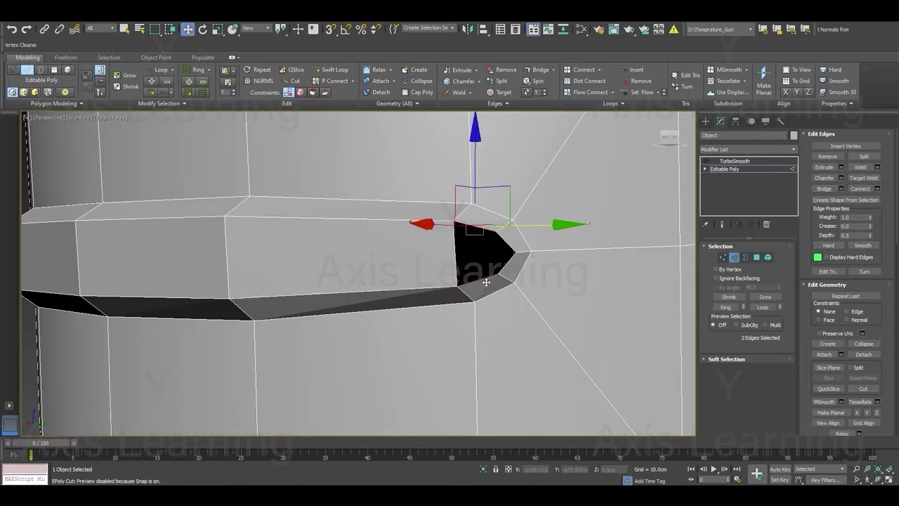
left_click(825, 188)
- Select the leftover border gap and cap it with a face
key("3")
left_click(525, 249)
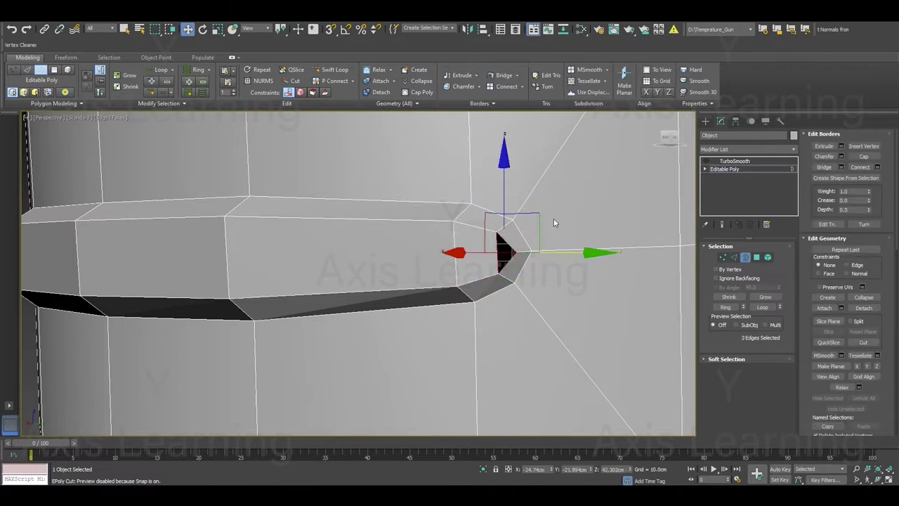
right_click(544, 238)
left_click(537, 243)
scroll(537, 243, "down", 2)
mouse_move(536, 231)
middle_mouse_down("alt")
mouse_move(377, 220)
mouse_move(281, 251)
mouse_move(57, 223)
middle_mouse_up("alt")
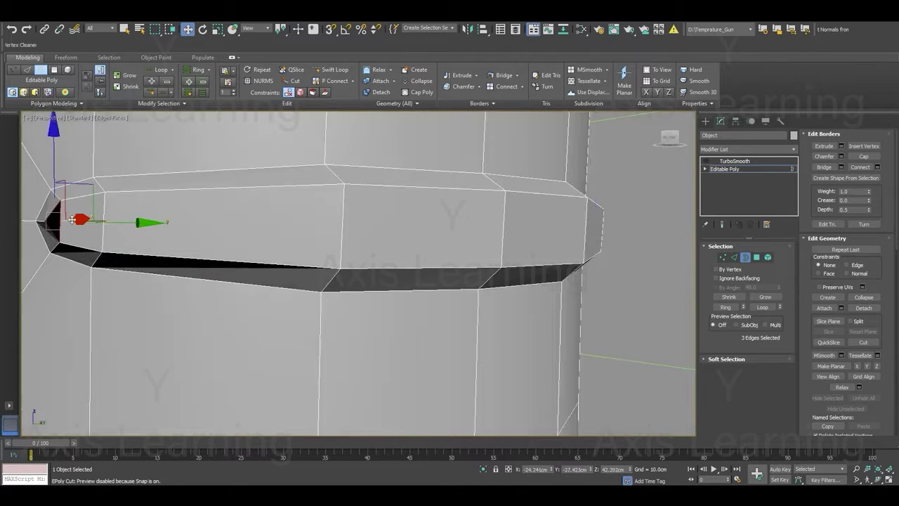
right_click(83, 207)
left_click(73, 234)
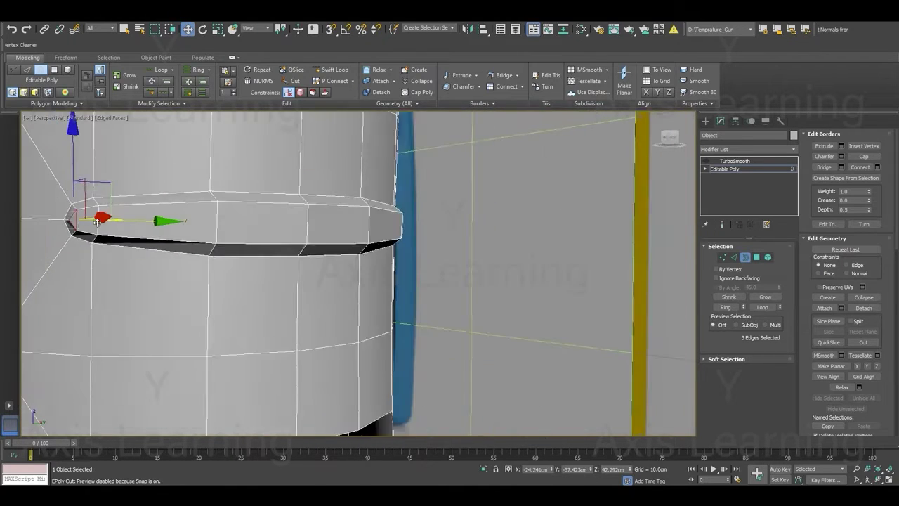
- Select all the polygons along the upper grip slot, including both end faces
key("4")
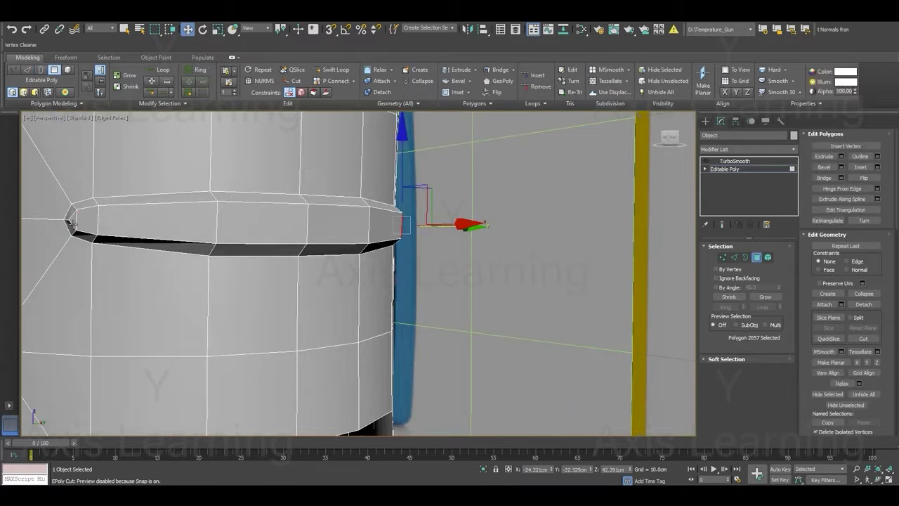
left_click(74, 225)
left_click(90, 223, "ctrl")
left_click(142, 228, "ctrl")
left_click(265, 229, "ctrl")
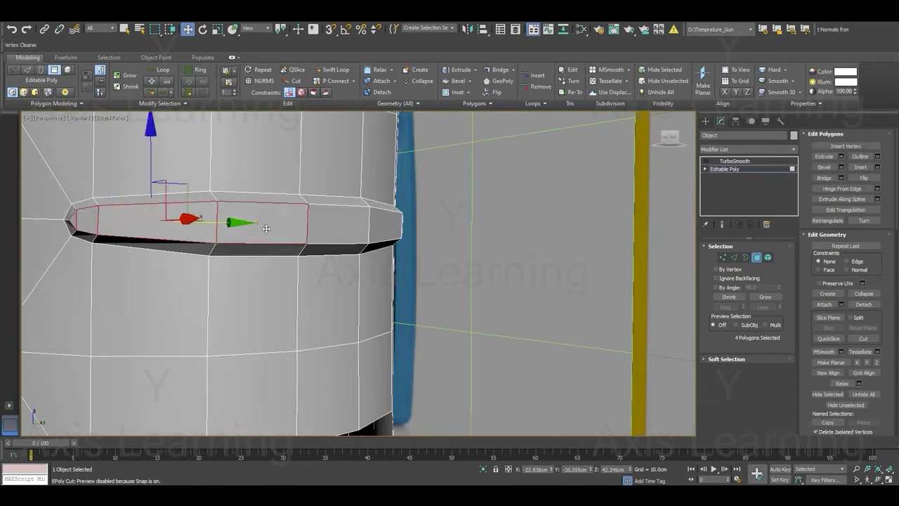
left_click(348, 229, "ctrl")
middle_click_drag(348, 228, 443, 236, "alt")
left_click(443, 236, "ctrl")
left_click(510, 232, "ctrl")
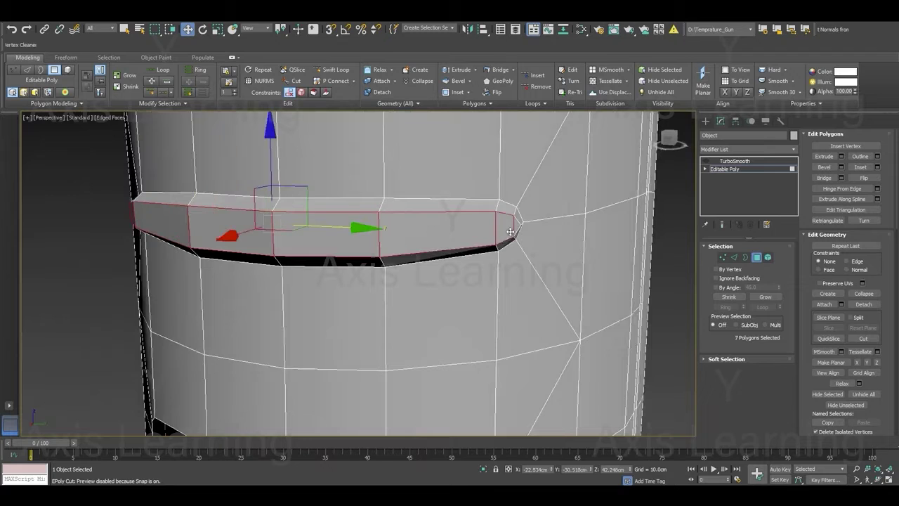
scroll(518, 230, "down", 3)
middle_click_drag(519, 230, 324, 253, "alt")
scroll(324, 253, "up", 3)
left_click(235, 225, "ctrl")
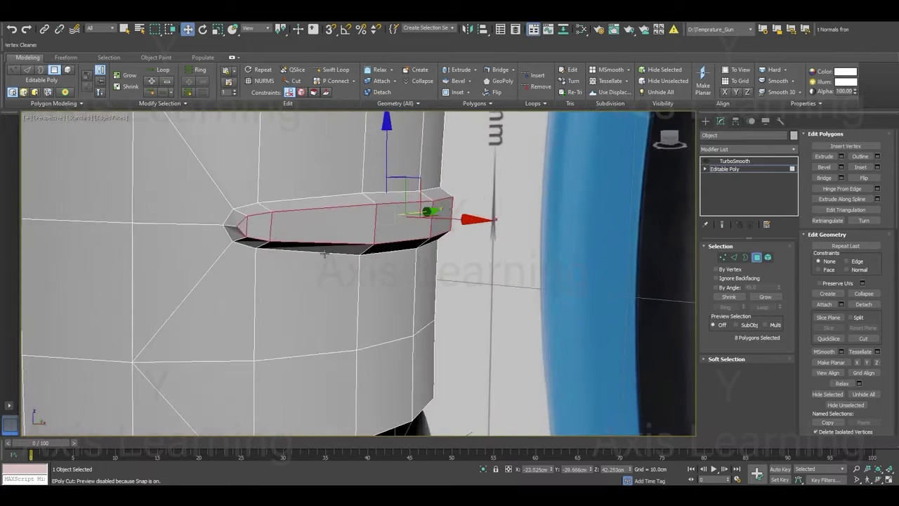
- Try a Relax modifier, then delete Relax and TurboSmooth from the modifier stack
left_click(749, 150)
left_click(734, 157)
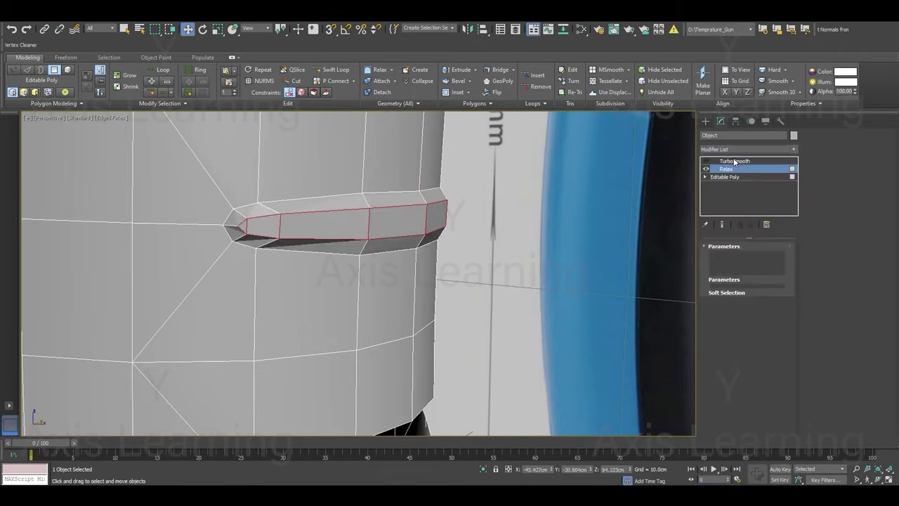
key("ctrl+z")
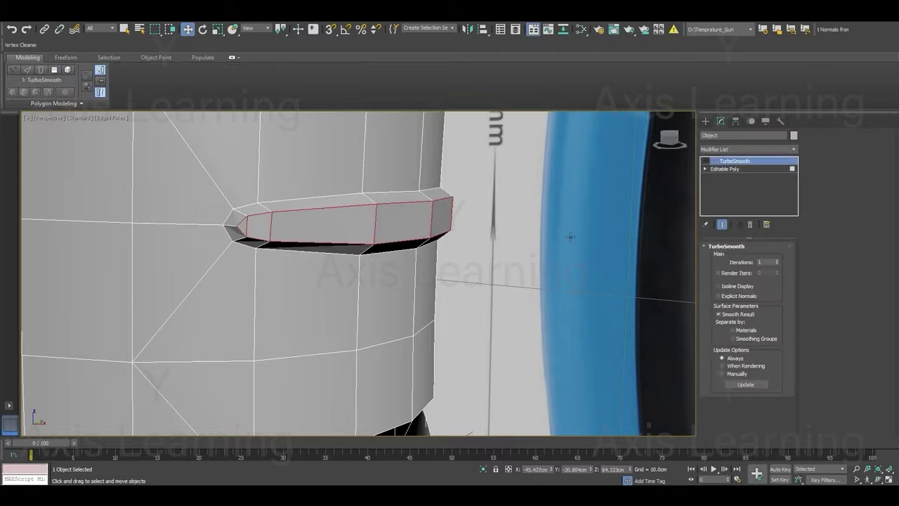
mouse_move(576, 236)
middle_mouse_down("alt")
mouse_move(538, 227)
mouse_move(580, 238)
mouse_move(535, 234)
middle_mouse_up("alt")
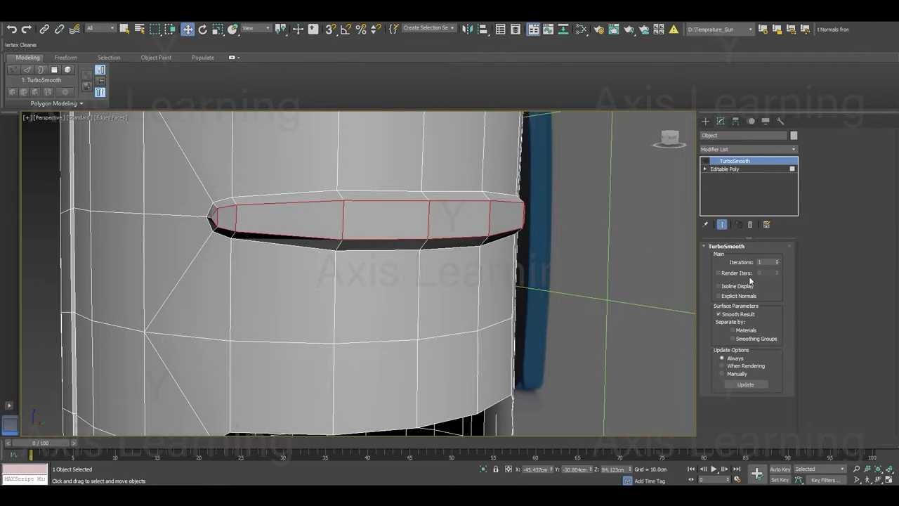
left_click(752, 225)
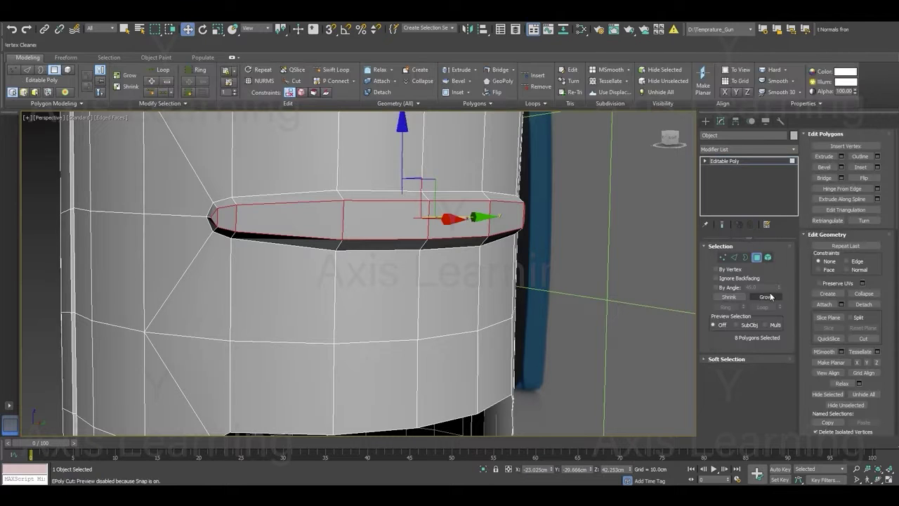
left_click(760, 150)
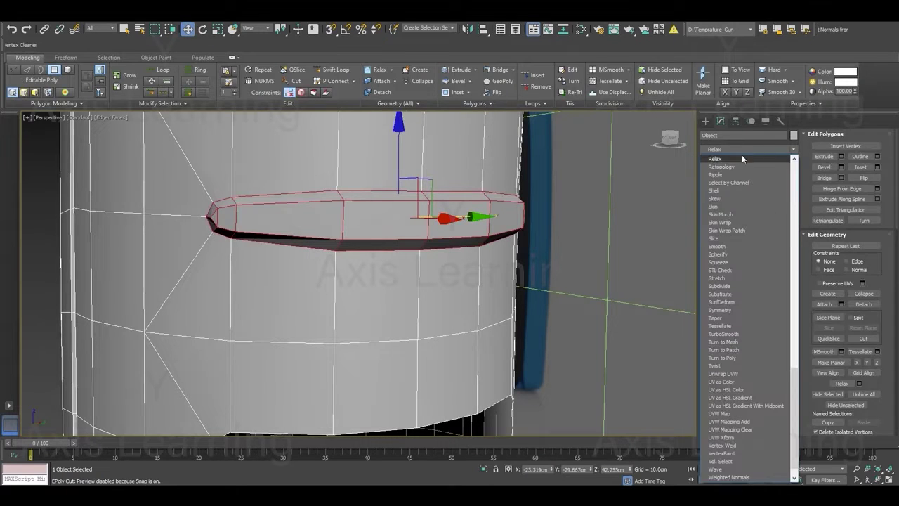
left_click(742, 157)
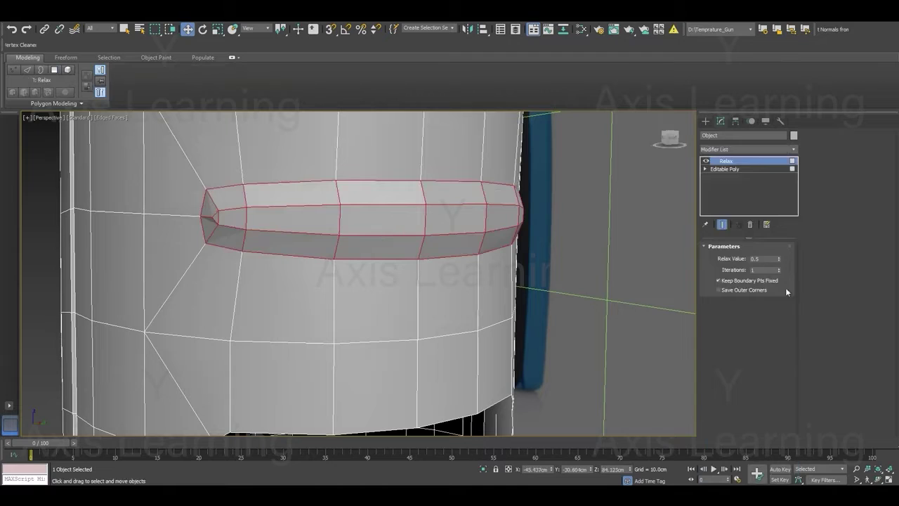
left_click(751, 225)
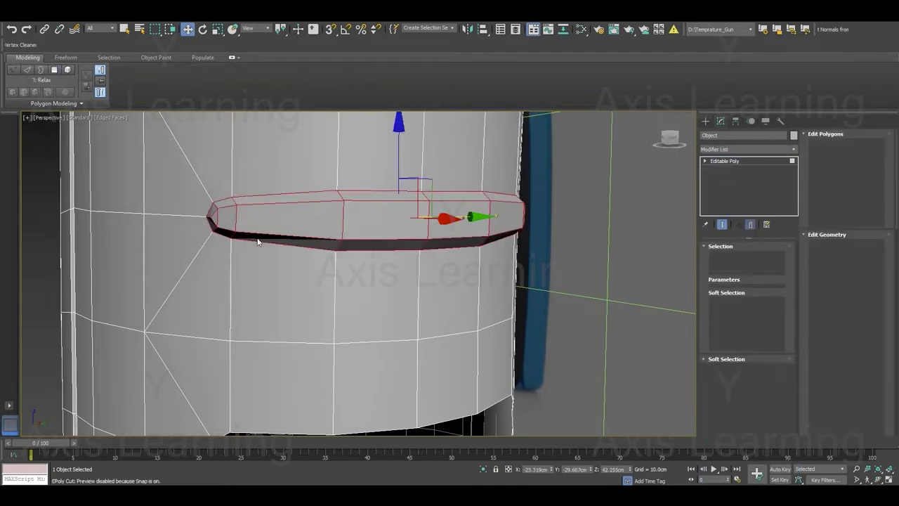
scroll(267, 233, "down", 3)
- Select every polygon of the handle mesh and apply Auto Smooth
middle_click_drag(278, 231, 363, 259, "alt")
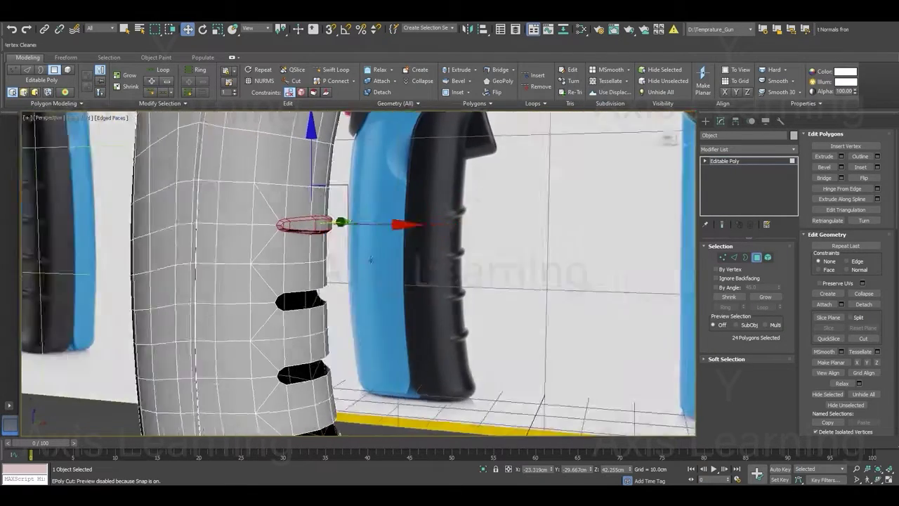
scroll(302, 249, "up", 3)
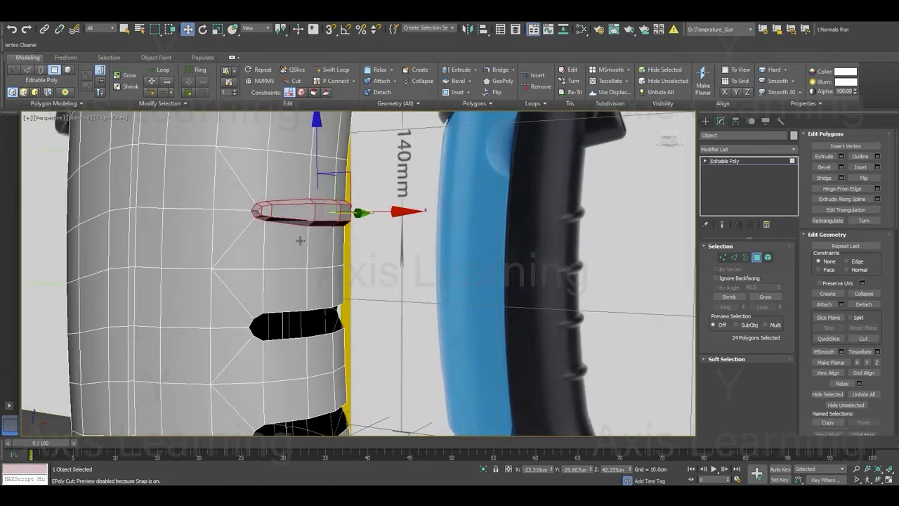
key("1")
left_click(778, 161)
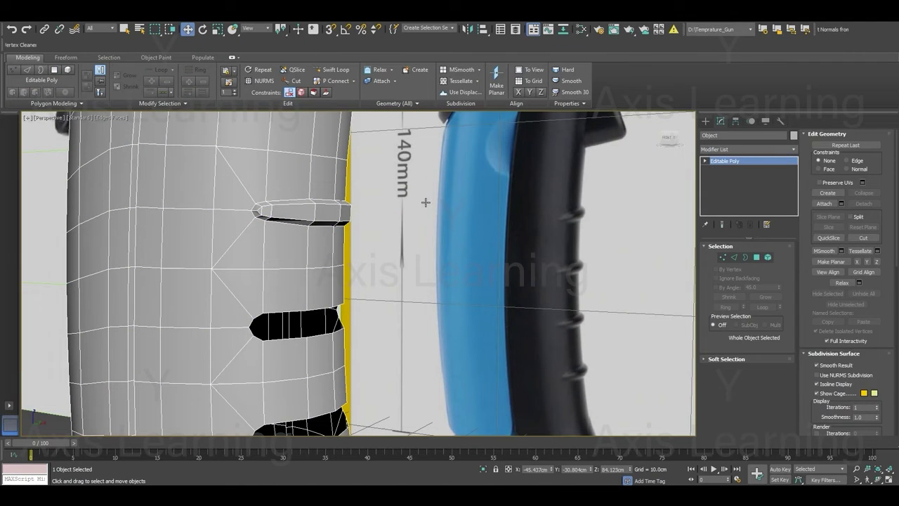
key("4")
key("ctrl+a")
scroll(830, 327, "down", 3)
scroll(830, 327, "down", 3)
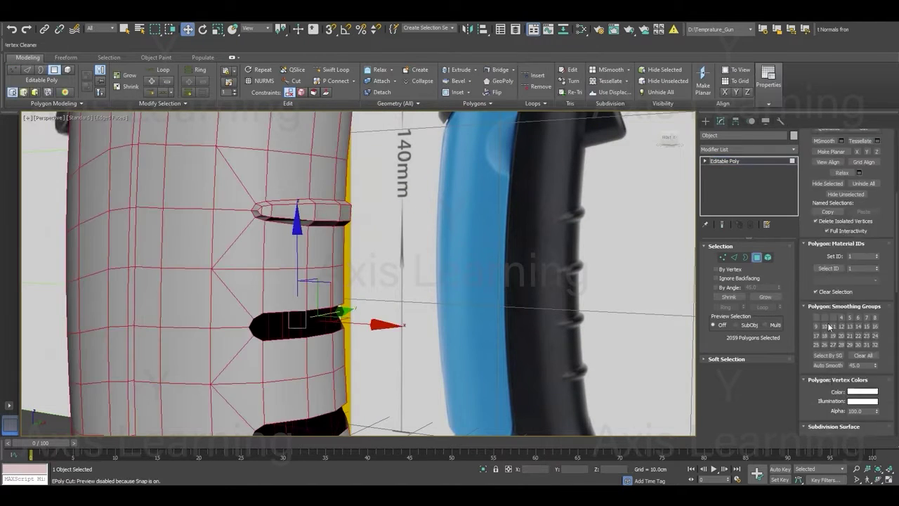
left_click(830, 365)
key("4")
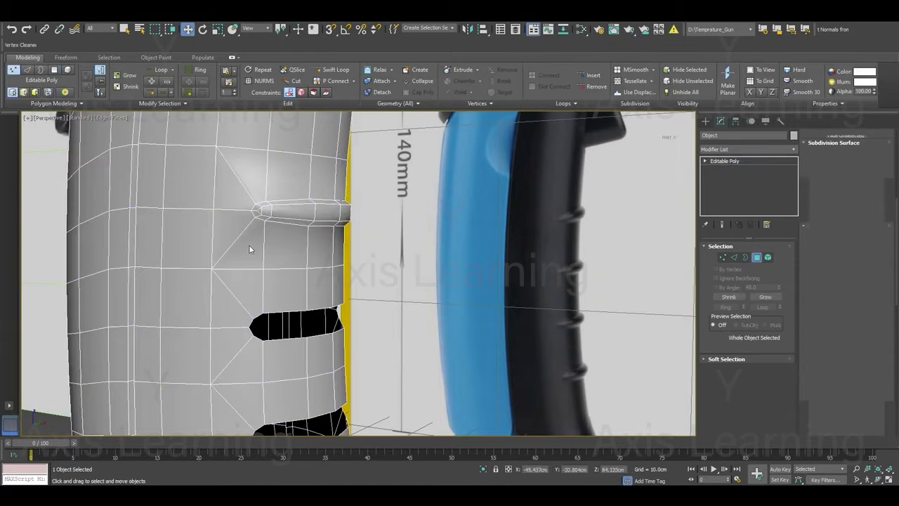
scroll(254, 228, "down", 5)
key("F4")
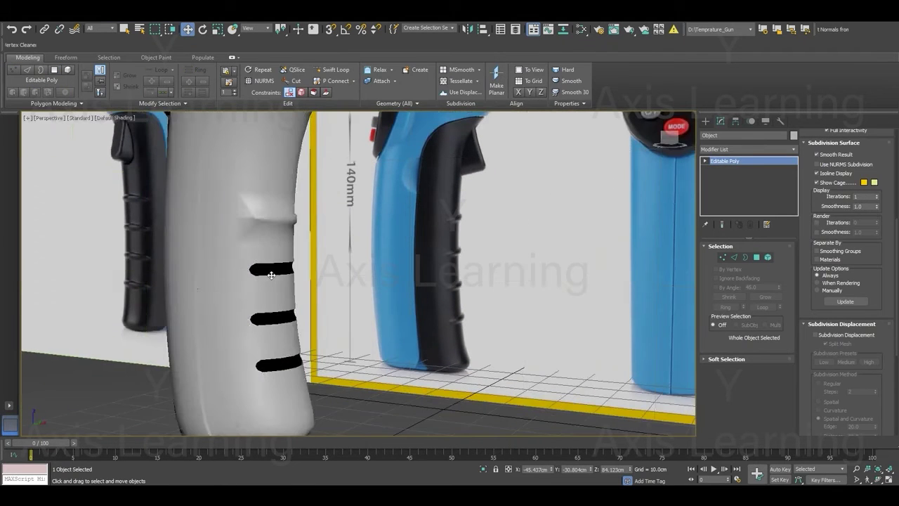
- Add a TurboSmooth modifier and show the edged faces again
mouse_move(271, 275)
middle_mouse_down("alt")
mouse_move(235, 334)
mouse_move(257, 212)
middle_mouse_up("alt")
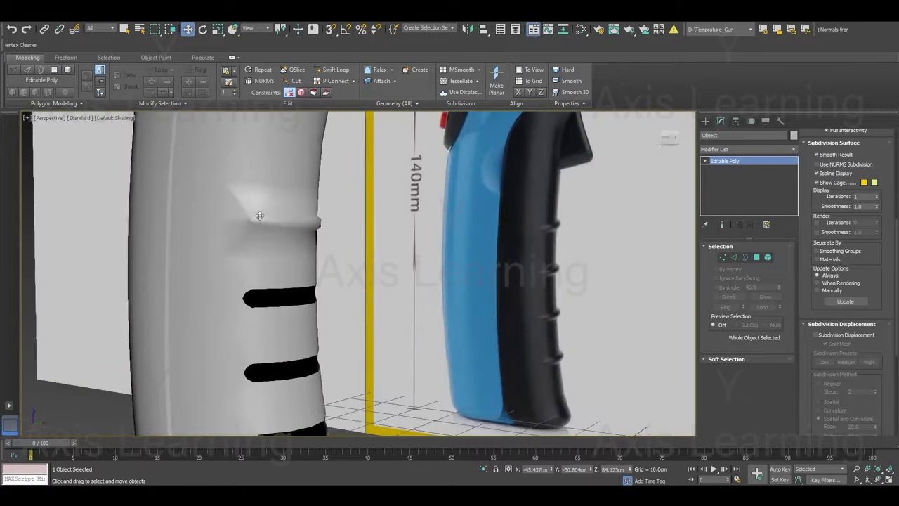
left_click(765, 149)
scroll(743, 300, "down", 5)
left_click(734, 321)
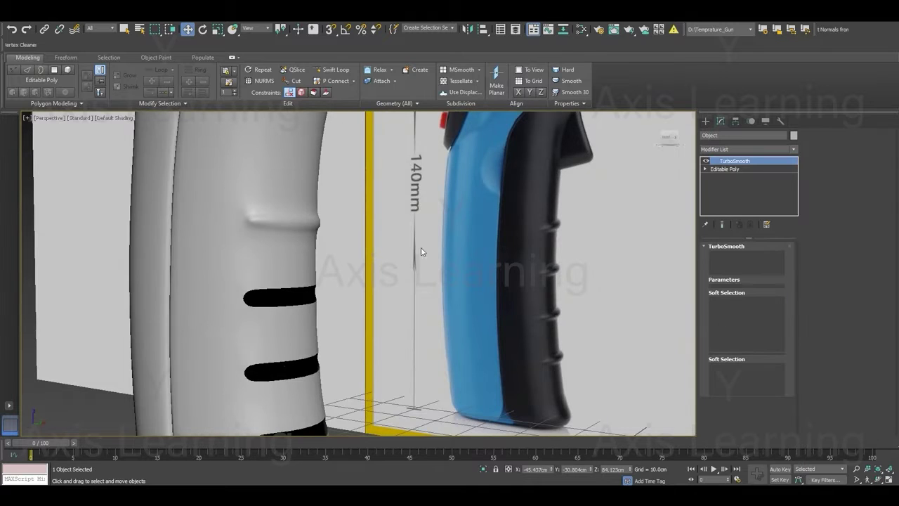
mouse_move(285, 237)
middle_mouse_down("alt")
mouse_move(179, 237)
mouse_move(300, 241)
mouse_move(287, 254)
middle_mouse_up("alt")
scroll(300, 241, "up", 3)
scroll(296, 212, "up", 2)
key("F4")
- Disable TurboSmooth and enter Edge level on the base Editable Poly
left_click(706, 160)
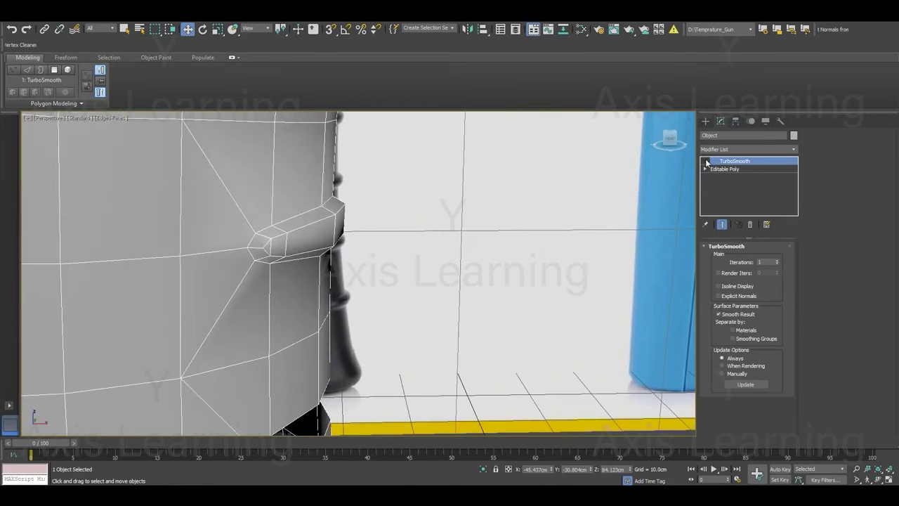
left_click(732, 170)
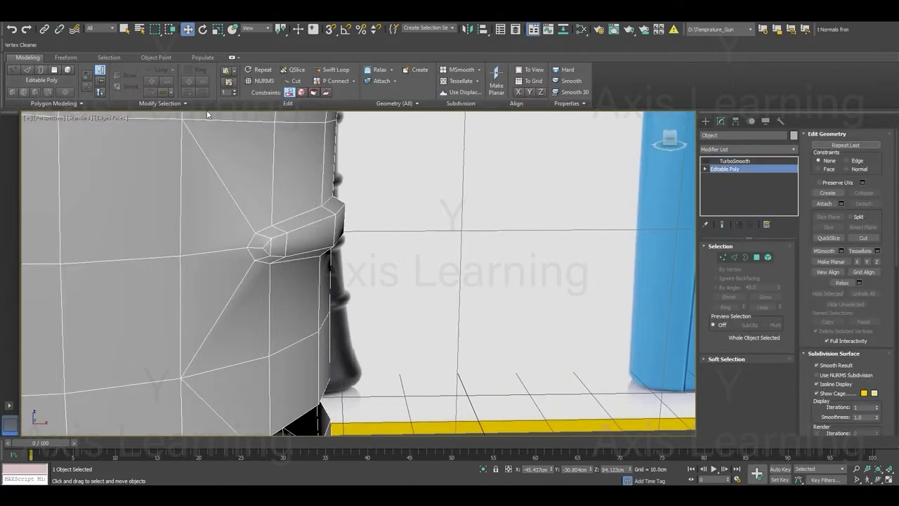
key("1")
key("2")
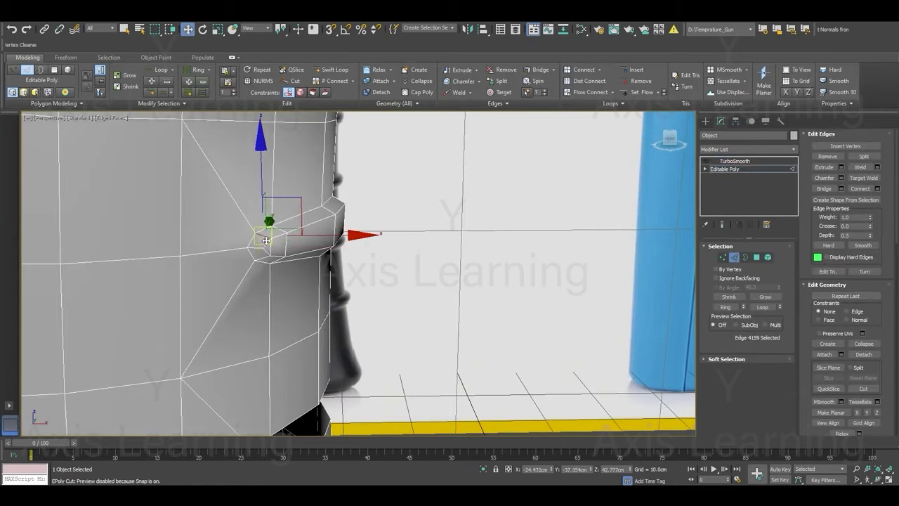
scroll(381, 227, "up", 3)
middle_click_drag(381, 227, 289, 226, "alt")
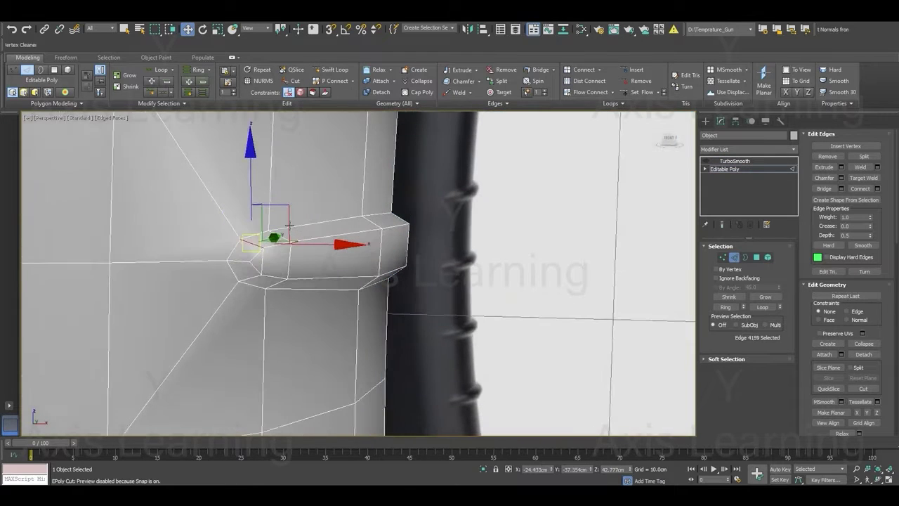
- Select the edge ring around the grip nub and Connect it into a new edge loop
left_click(196, 71)
middle_click_drag(302, 252, 369, 234, "alt")
right_click(368, 234)
left_click(294, 262)
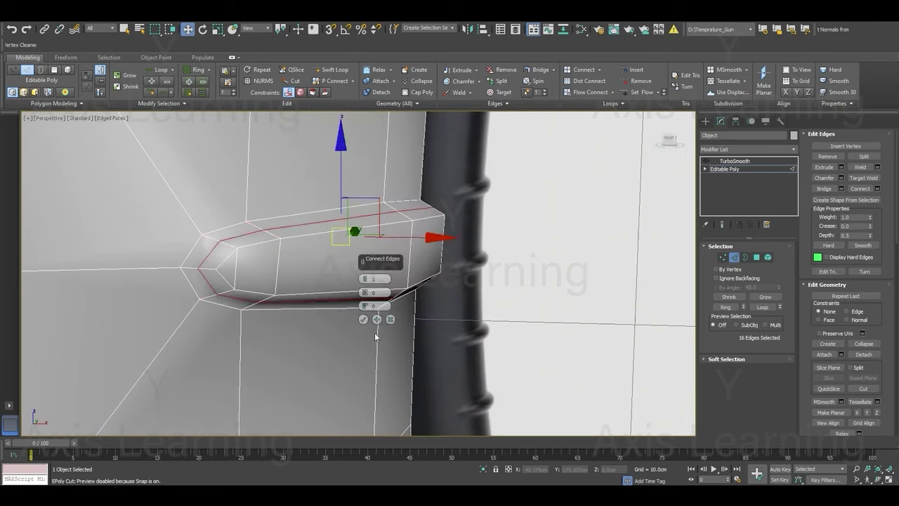
left_click(364, 319)
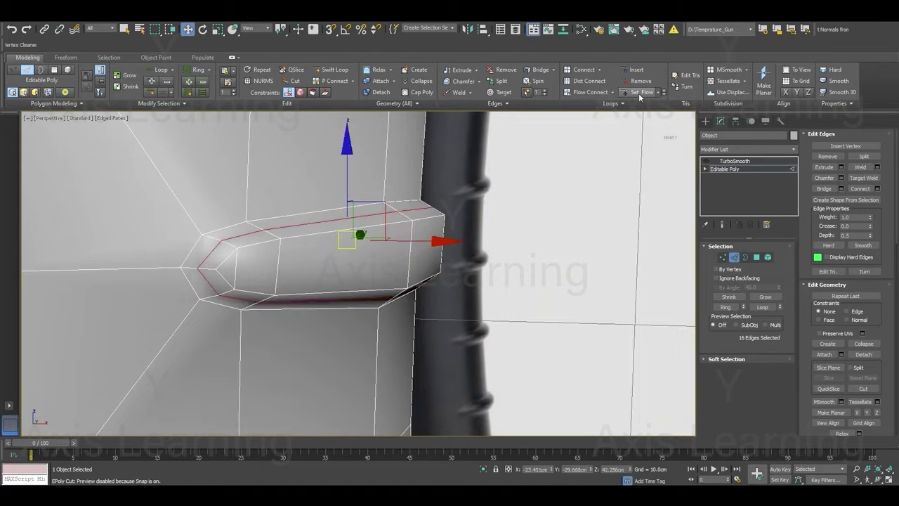
middle_click_drag(439, 213, 329, 214, "alt")
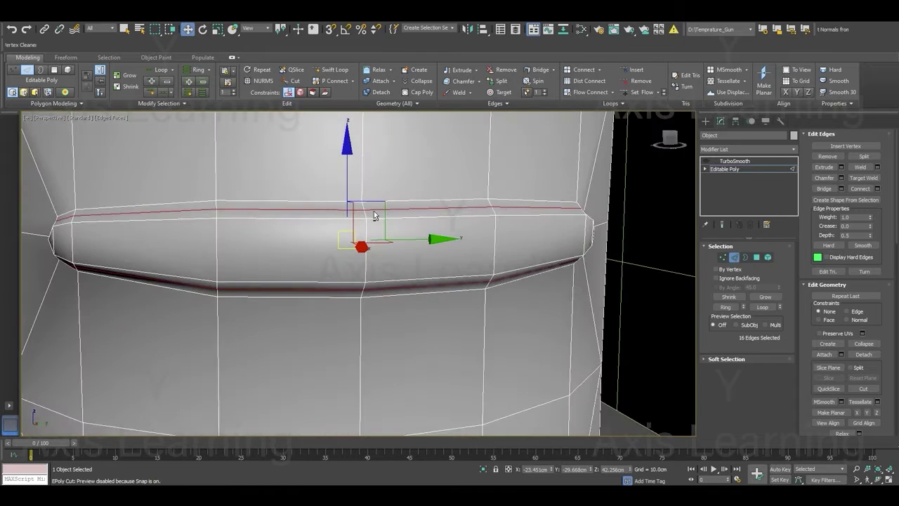
- Add a Push modifier to the gun body with a Push Value of 0.11cm
left_click(747, 149)
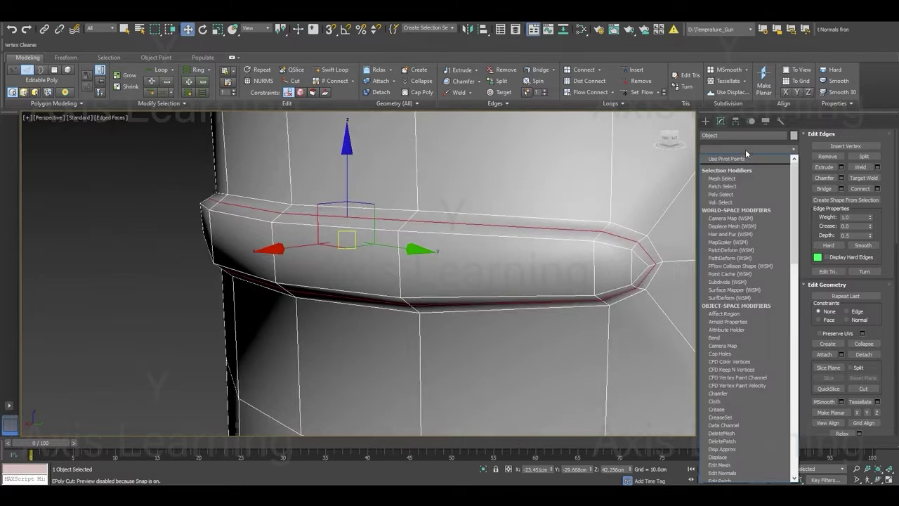
scroll(746, 153, "down", 2)
scroll(747, 153, "down", 5)
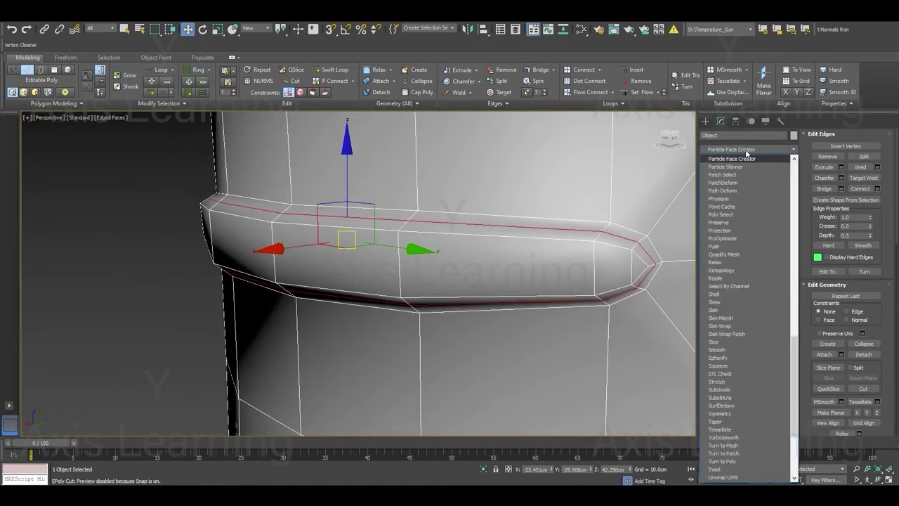
left_click(726, 250)
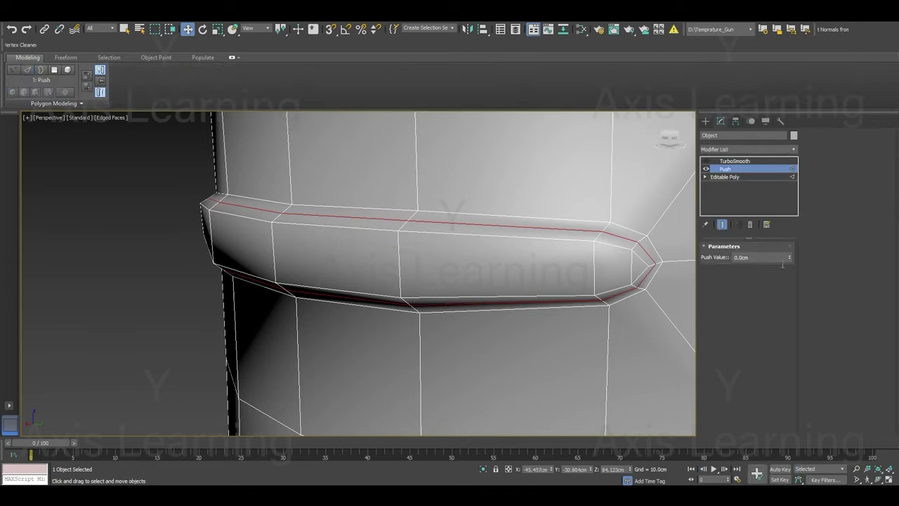
left_click_drag(790, 260, 791, 259)
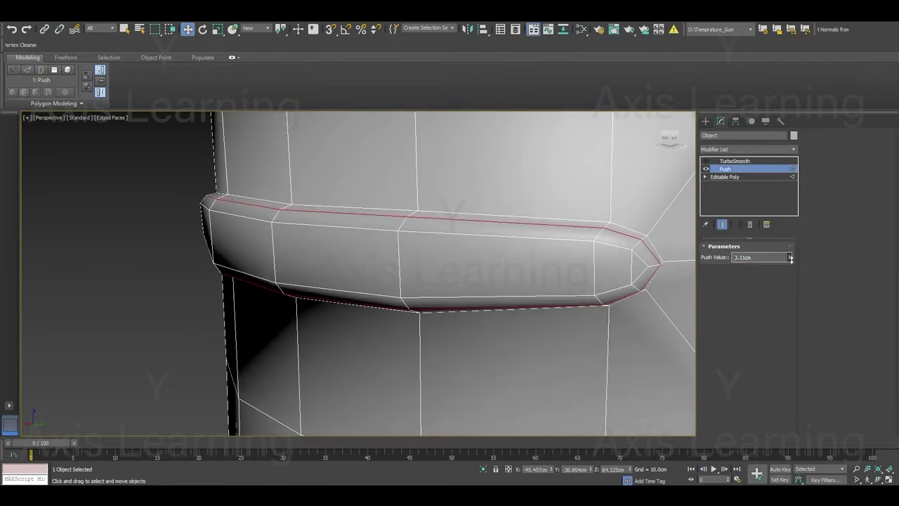
mouse_move(412, 238)
middle_mouse_down()
mouse_move(331, 220)
mouse_move(445, 227)
mouse_move(269, 234)
middle_mouse_up()
- Add an Edit Poly modifier on top of the Push modifier
left_click(739, 149)
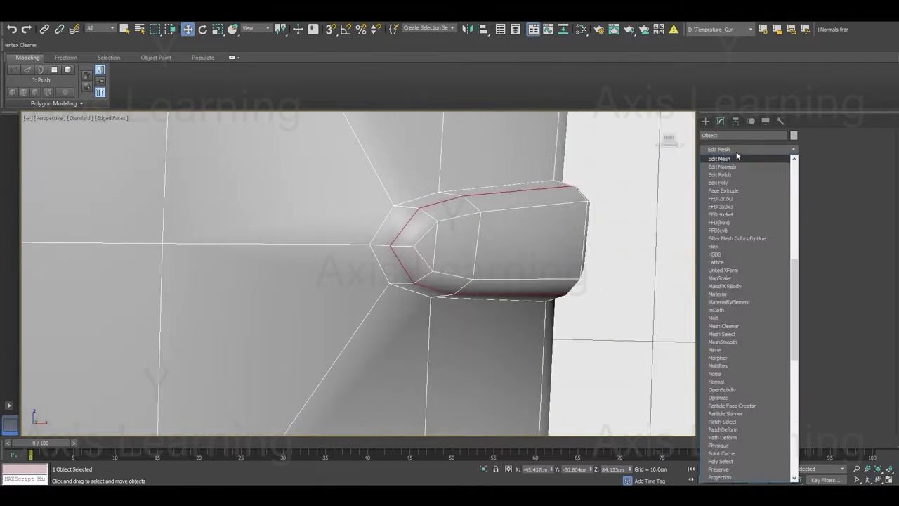
left_click(731, 175)
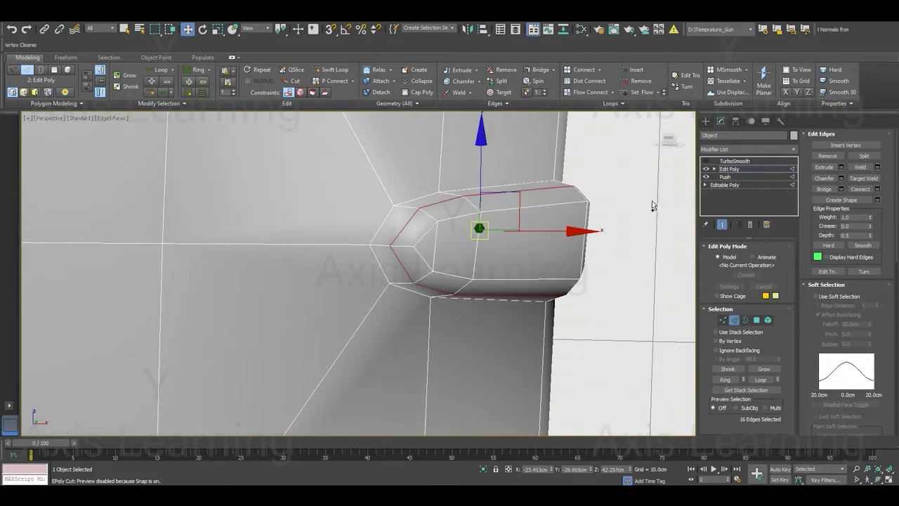
left_click(465, 221)
middle_click_drag(489, 265, 251, 266, "alt")
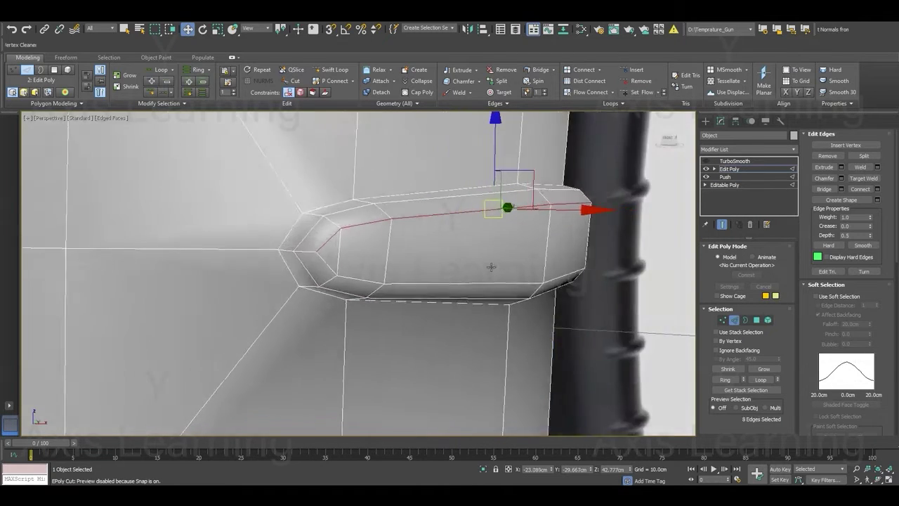
- At Polygon level, select the faces running along the grip nub, including its tip
key("4")
key("ctrl+a")
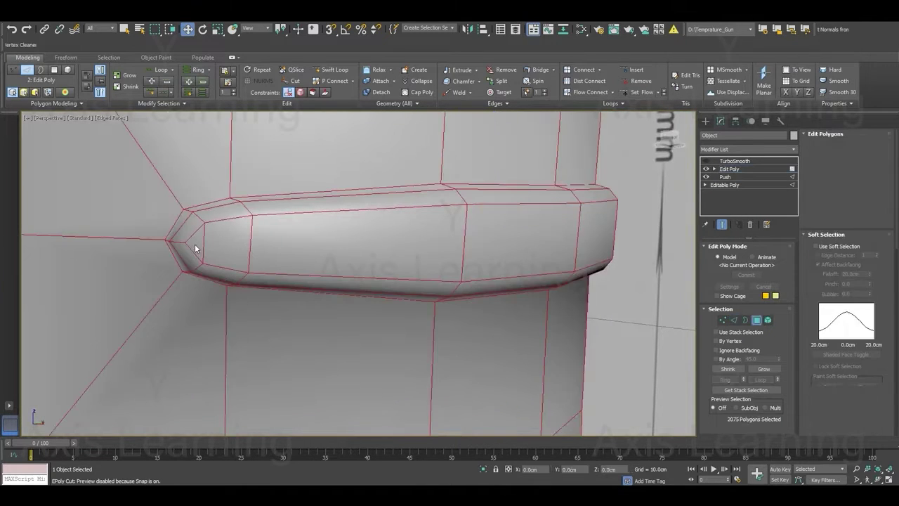
left_click(211, 246)
left_click(351, 243, "ctrl")
middle_click_drag(324, 246, 413, 243, "alt")
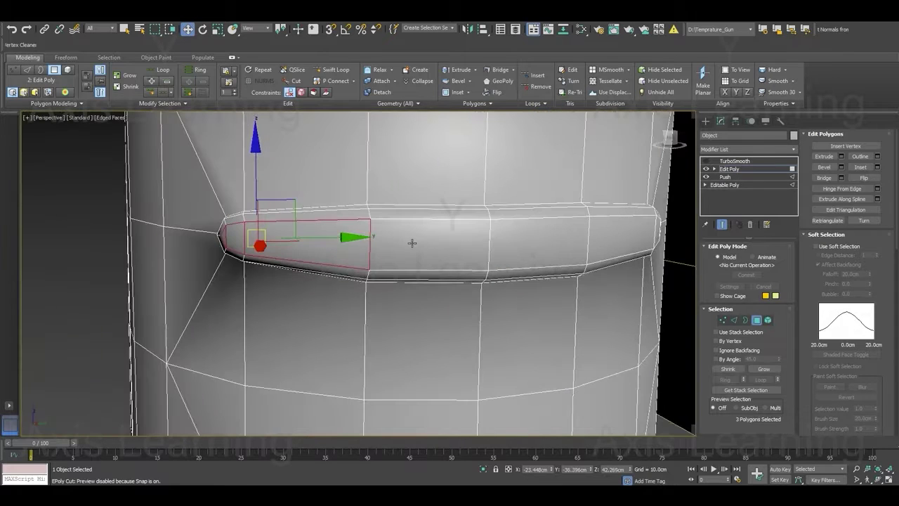
left_click(412, 243, "ctrl")
left_click(534, 243, "ctrl")
mouse_move(534, 243)
middle_mouse_down("alt")
mouse_move(589, 257)
mouse_move(426, 261)
mouse_move(449, 261)
middle_mouse_up("alt")
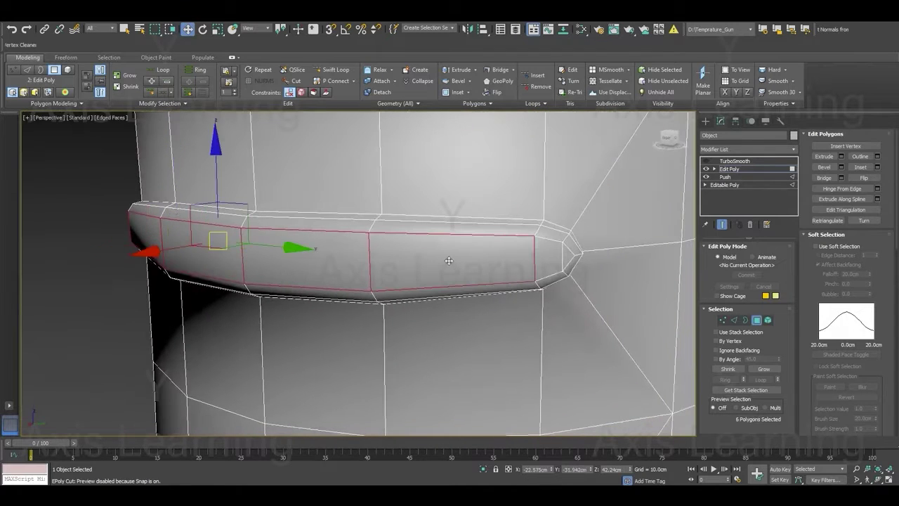
left_click(566, 261, "ctrl")
left_click(574, 259, "ctrl")
- Apply a Relax modifier at 0.5 to the selected nub faces
left_click(746, 149)
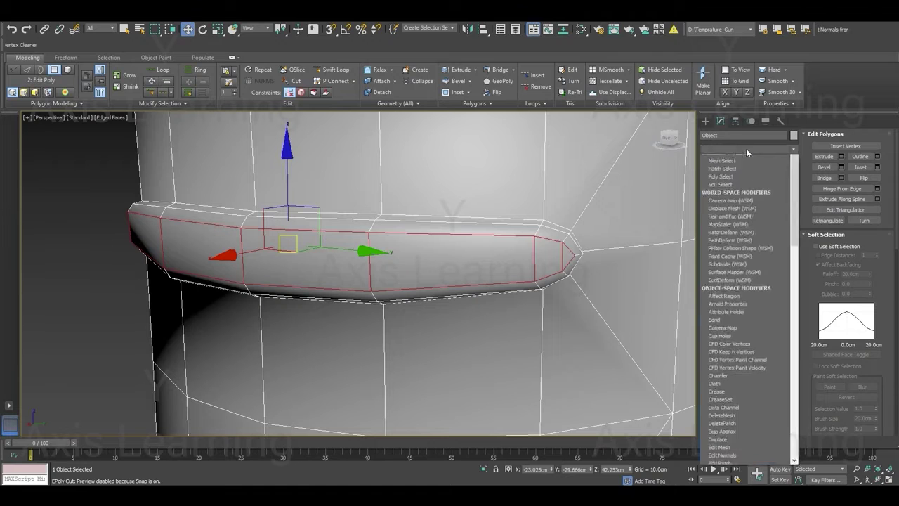
key("r")
left_click(736, 157)
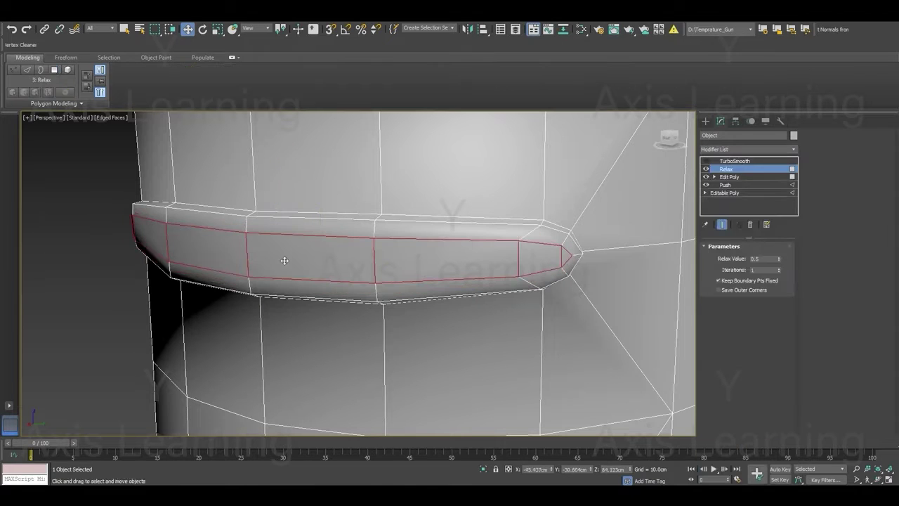
mouse_move(284, 260)
middle_mouse_down("alt")
mouse_move(400, 259)
mouse_move(331, 265)
middle_mouse_up("alt")
scroll(352, 262, "up", 5)
scroll(391, 249, "down", 5)
scroll(260, 243, "up", 1)
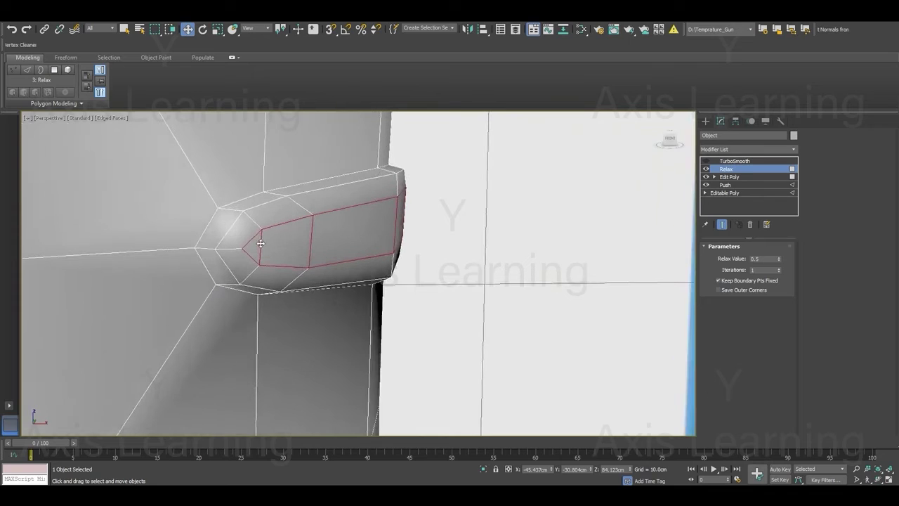
- Add a second Edit Poly above Relax and select the nub's outline edge loop
left_click(746, 150)
left_click(726, 176)
key("2")
key("alt+c")
double_click(273, 207)
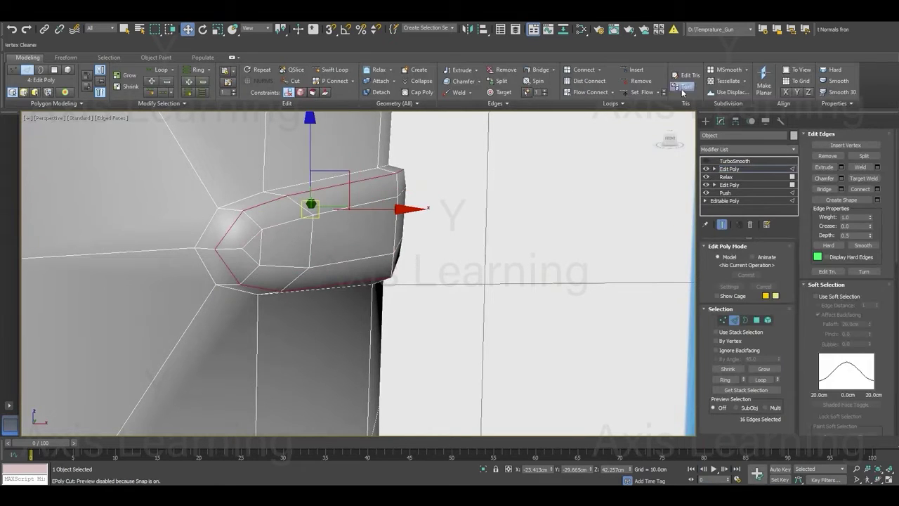
mouse_move(520, 232)
middle_mouse_down("alt")
mouse_move(375, 215)
mouse_move(488, 226)
middle_mouse_up("alt")
scroll(456, 218, "up", 3)
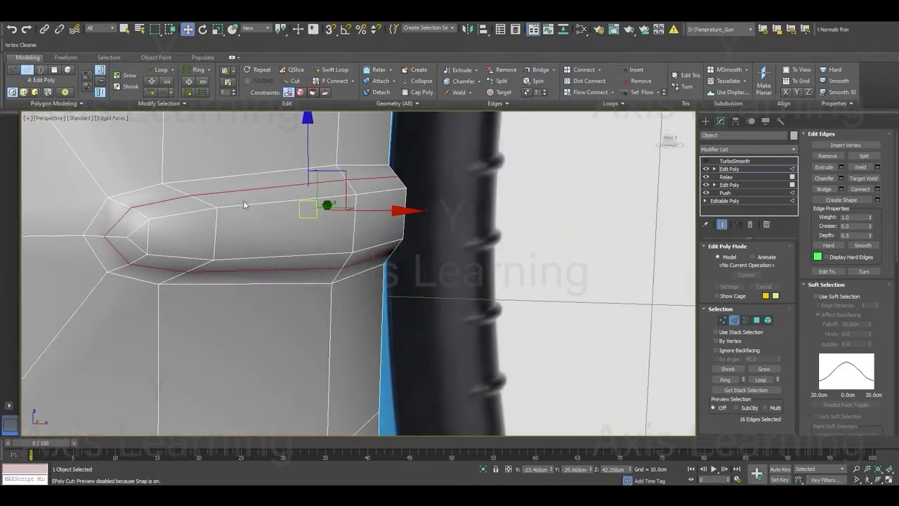
- Chamfer the nub's outline edge loop by 0.079cm with 1 segment
middle_click_drag(160, 190, 211, 175, "alt")
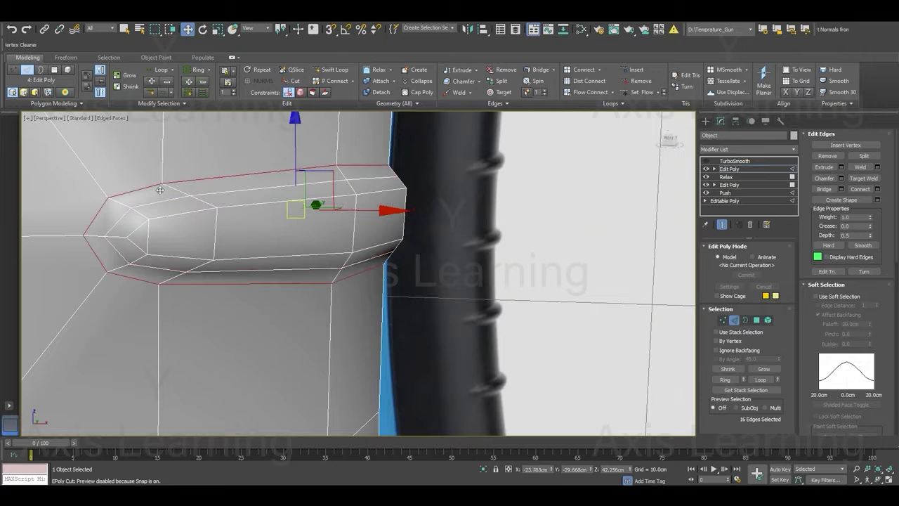
right_click(210, 174)
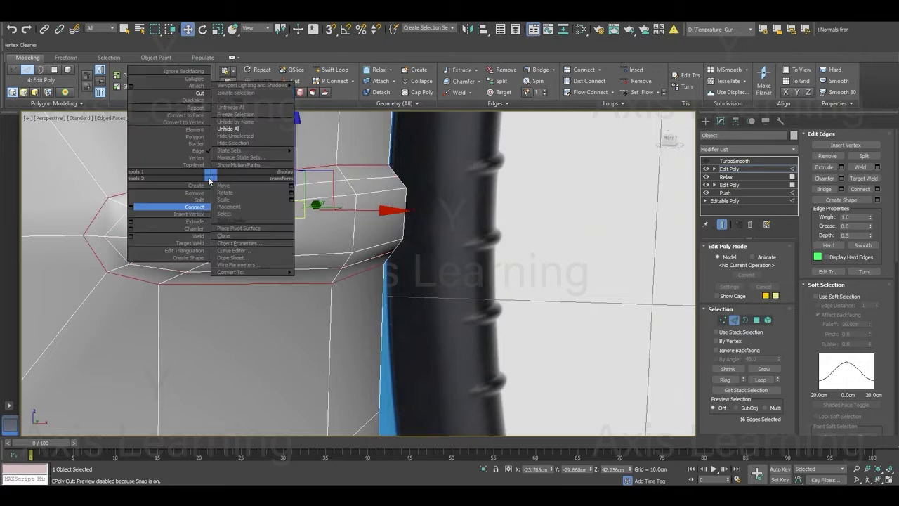
left_click(131, 230)
left_click_drag(365, 292, 368, 340)
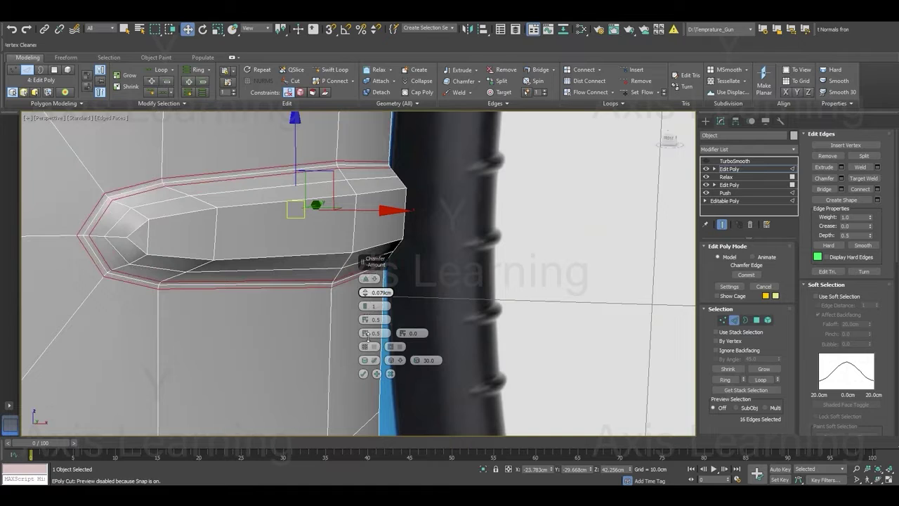
left_click(364, 373)
- Exit sub-object mode and re-enable TurboSmooth to preview the rounded slots without wireframe
key("1")
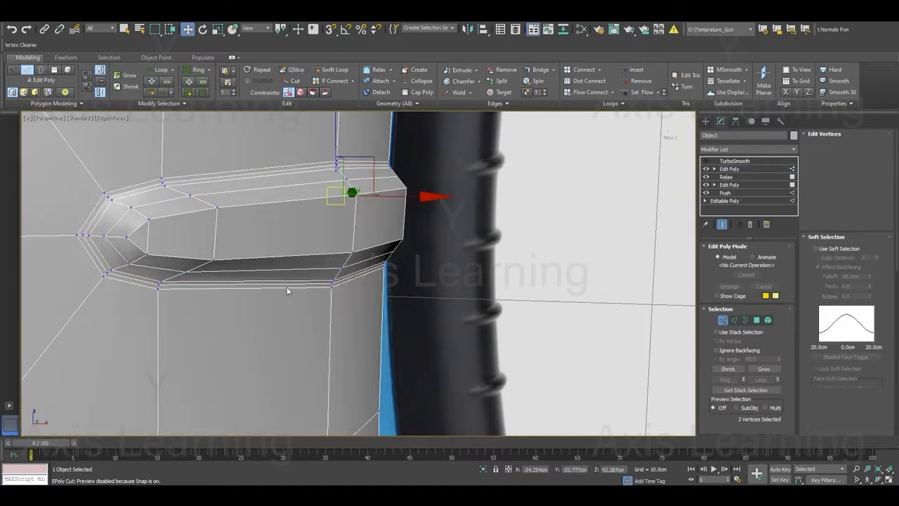
key("1")
scroll(225, 257, "down", 3)
scroll(240, 252, "down", 2)
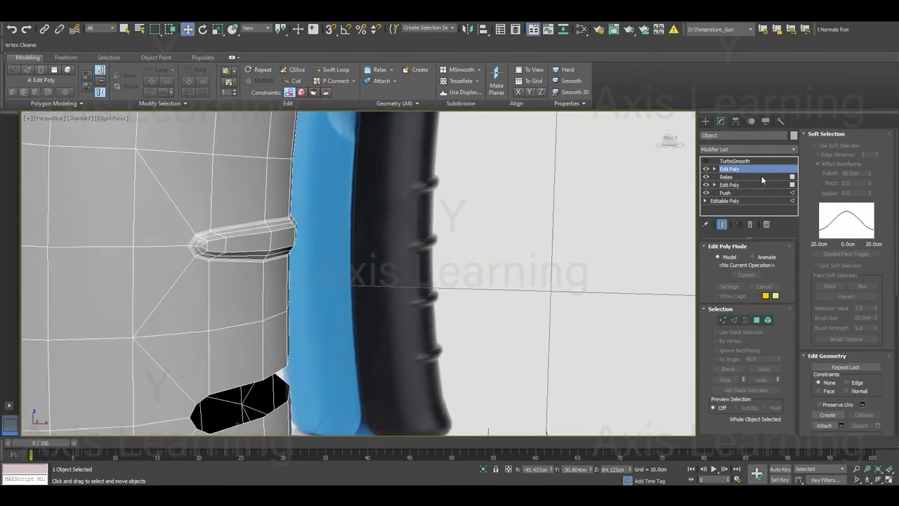
left_click(706, 162)
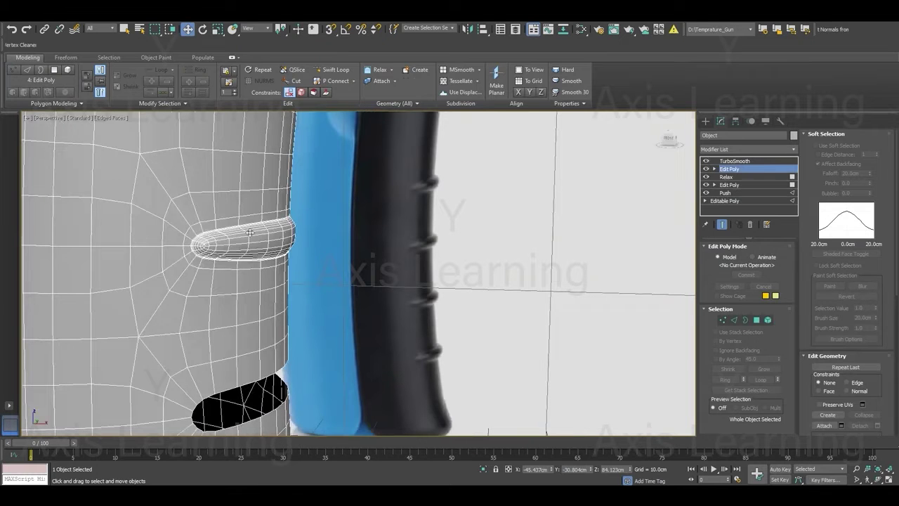
key("F4")
mouse_move(267, 240)
middle_mouse_down("alt")
mouse_move(261, 249)
mouse_move(120, 253)
mouse_move(118, 233)
mouse_move(175, 265)
mouse_move(305, 272)
mouse_move(210, 254)
middle_mouse_up("alt")
- Show the low-poly cage and select the edge loops running through the upper slot
key("F4")
scroll(208, 251, "up", 1)
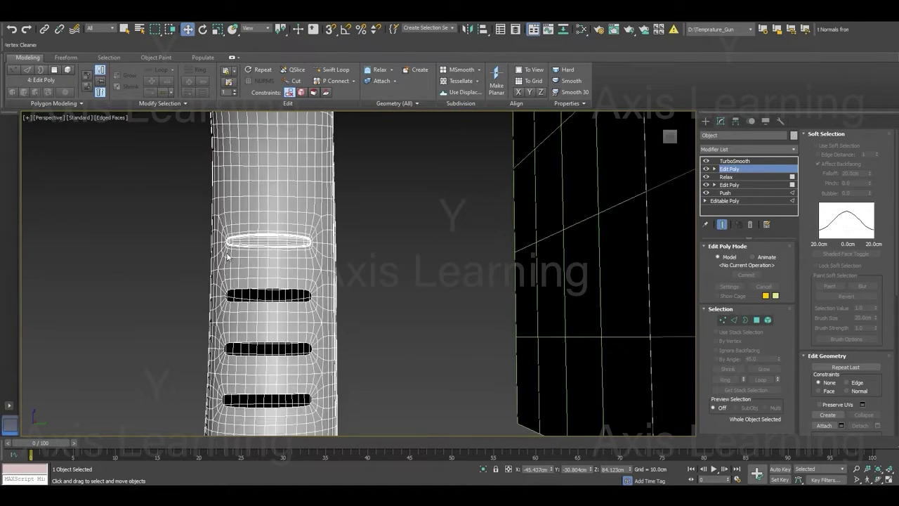
scroll(227, 255, "up", 2)
scroll(237, 255, "up", 2)
scroll(243, 255, "up", 2)
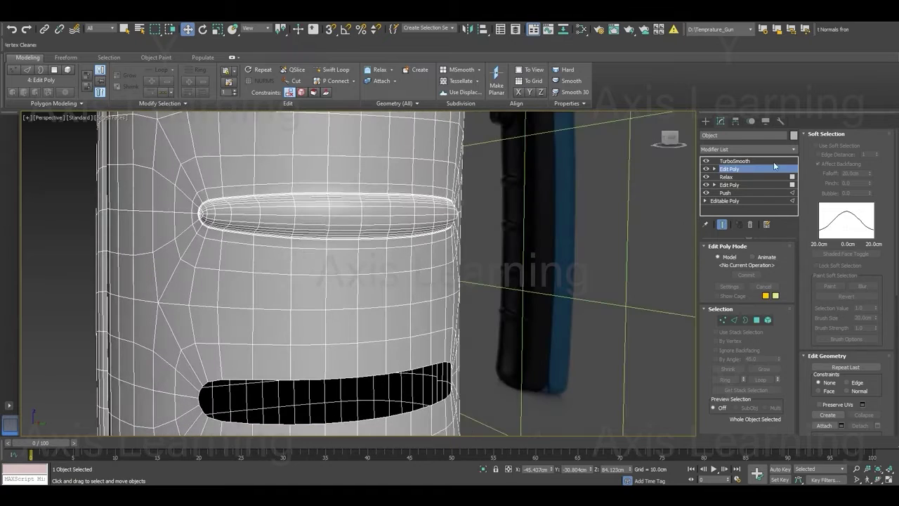
left_click(707, 161)
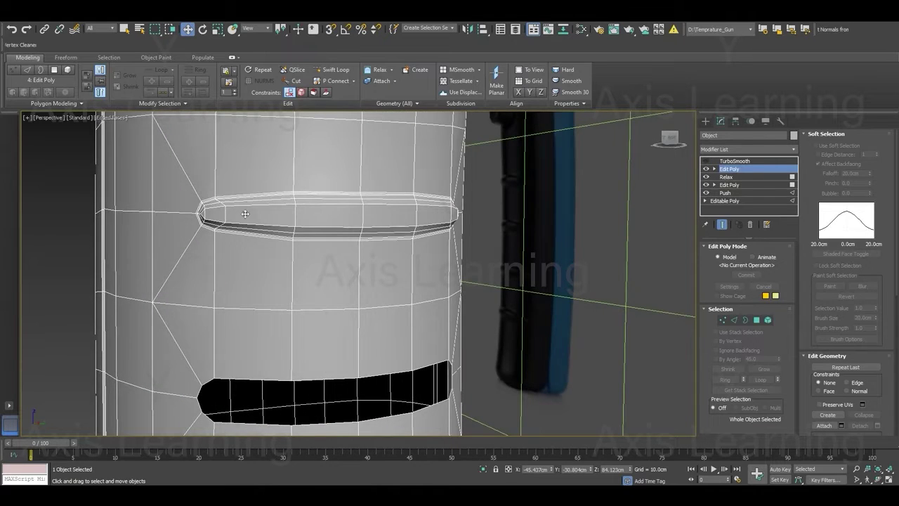
mouse_move(243, 236)
middle_mouse_down("alt")
mouse_move(233, 198)
mouse_move(235, 242)
mouse_move(280, 259)
mouse_move(249, 206)
mouse_move(256, 253)
middle_mouse_up("alt")
key("2")
double_click(259, 266)
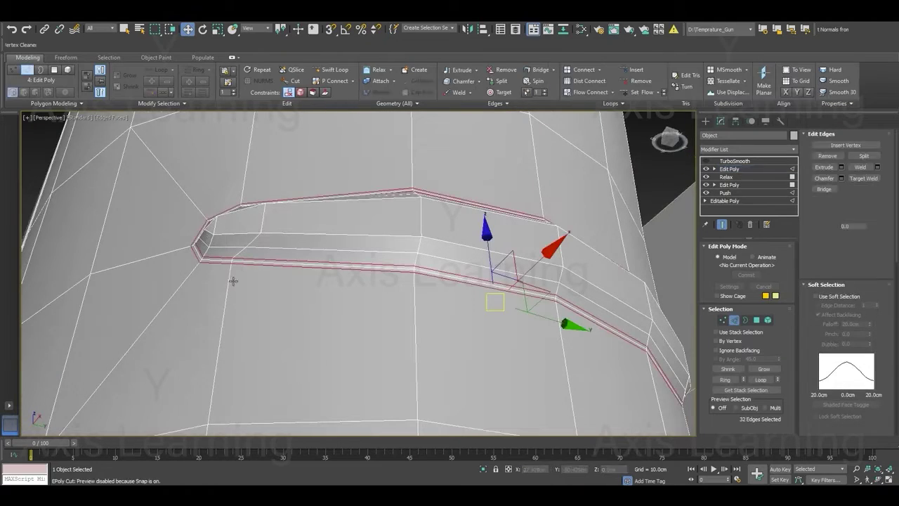
double_click(240, 251)
scroll(257, 224, "down", 6)
left_click(256, 289, "alt")
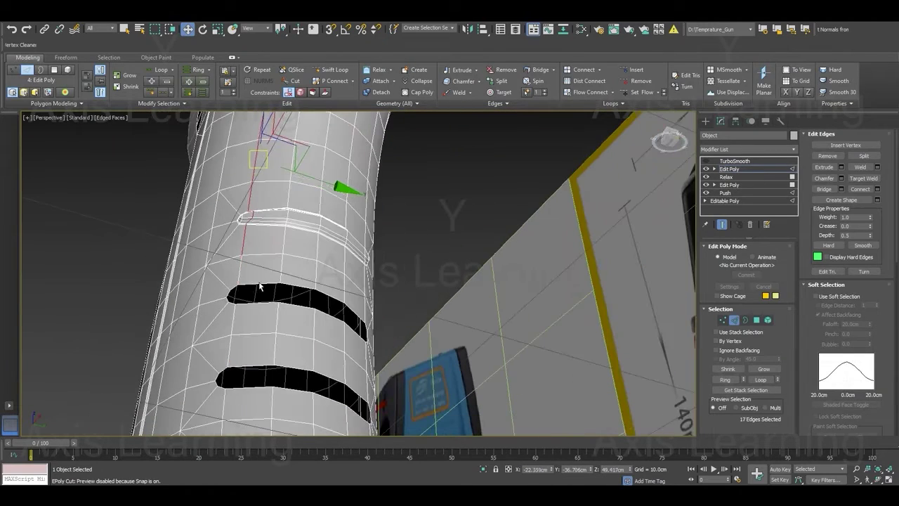
- Slide the upper slot's selected edges along the handle in Y
middle_click_drag(298, 225, 327, 145, "alt")
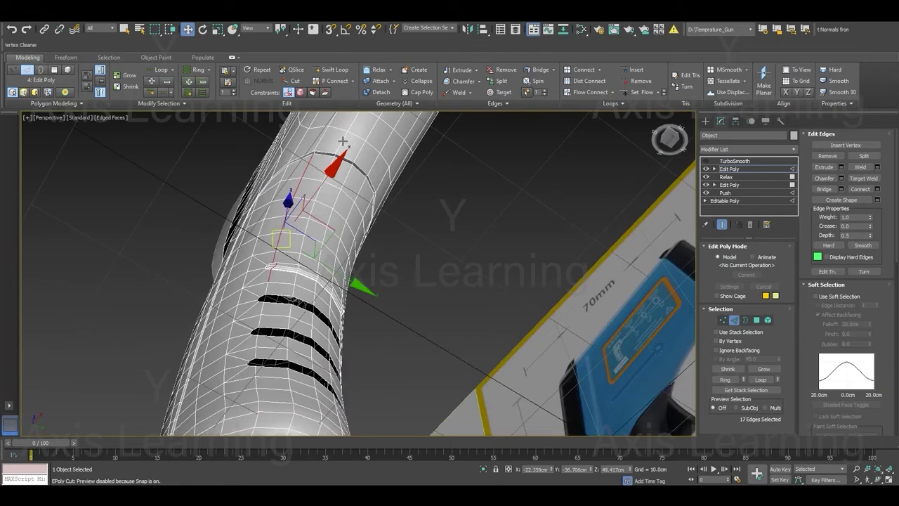
middle_click_drag(256, 241, 277, 232, "alt")
scroll(277, 232, "up", 3)
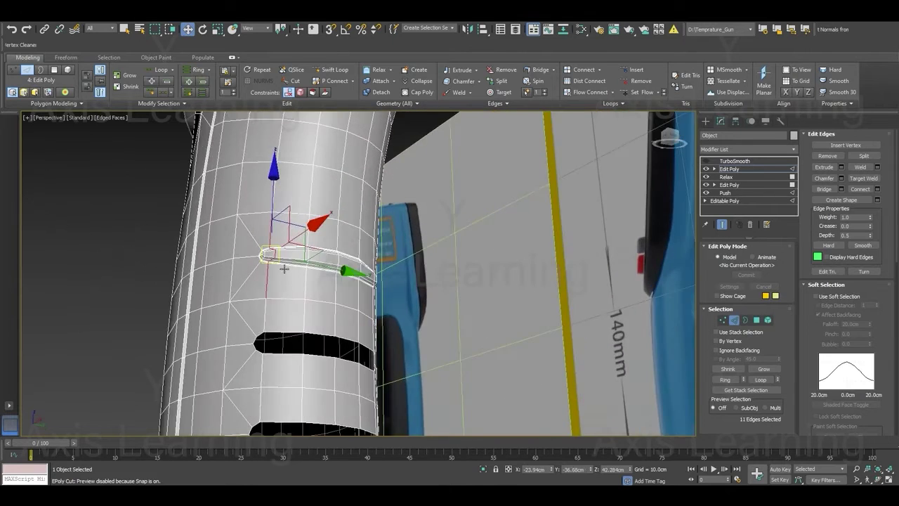
scroll(277, 225, "up", 3)
scroll(278, 218, "up", 2)
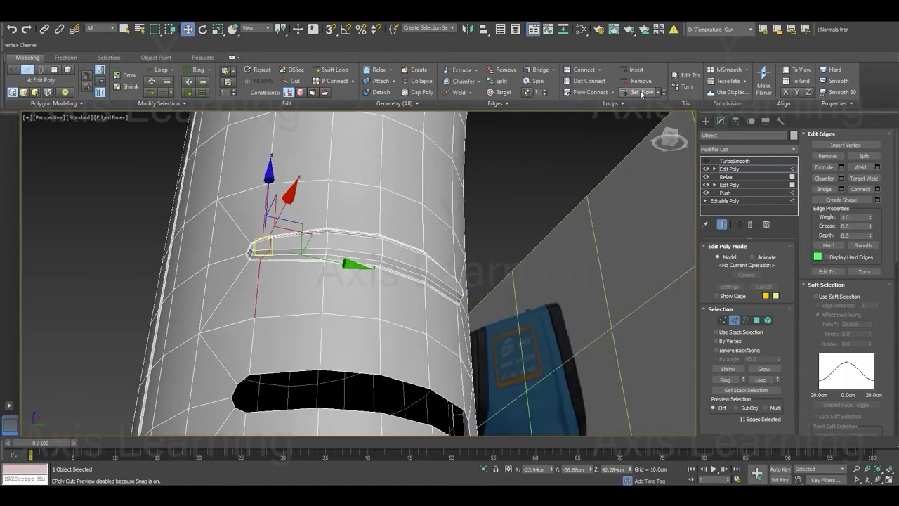
scroll(885, 304, "down", 2)
scroll(865, 350, "down", 4)
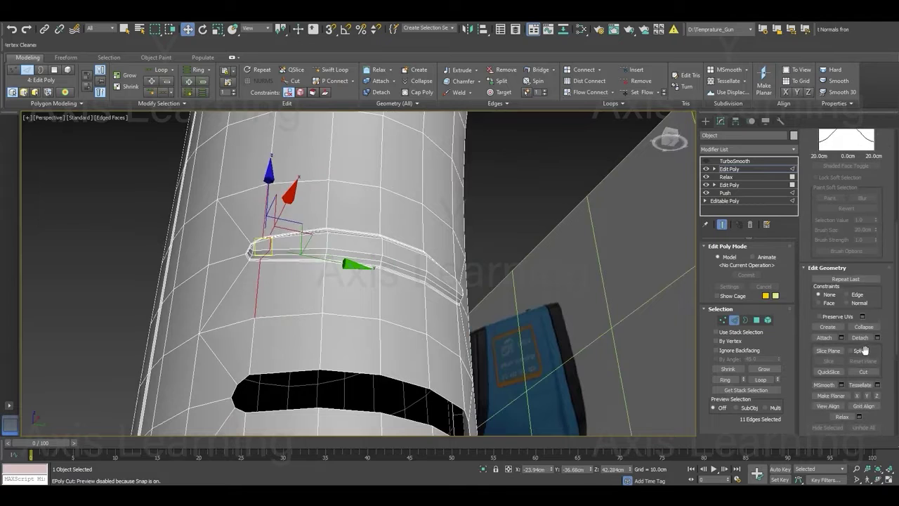
mouse_move(393, 251)
middle_mouse_down("alt")
mouse_move(360, 278)
mouse_move(339, 262)
middle_mouse_up("alt")
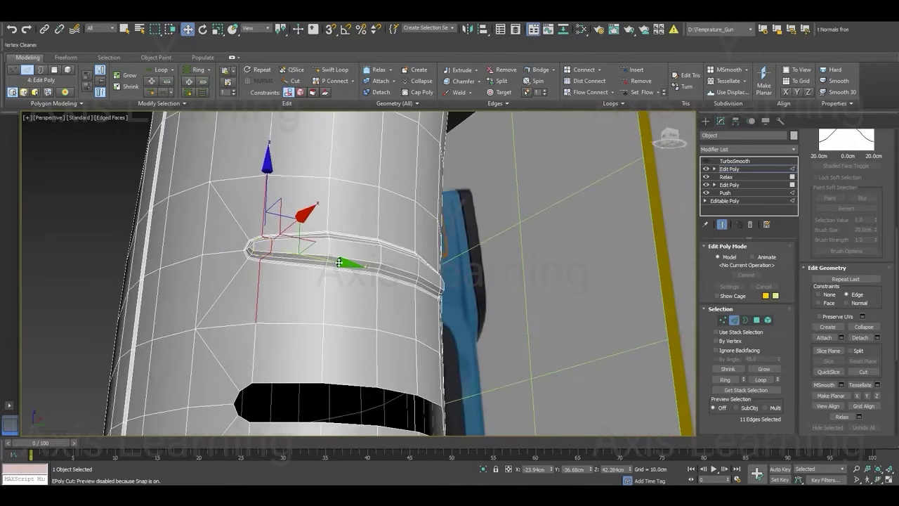
left_click_drag(341, 265, 359, 265)
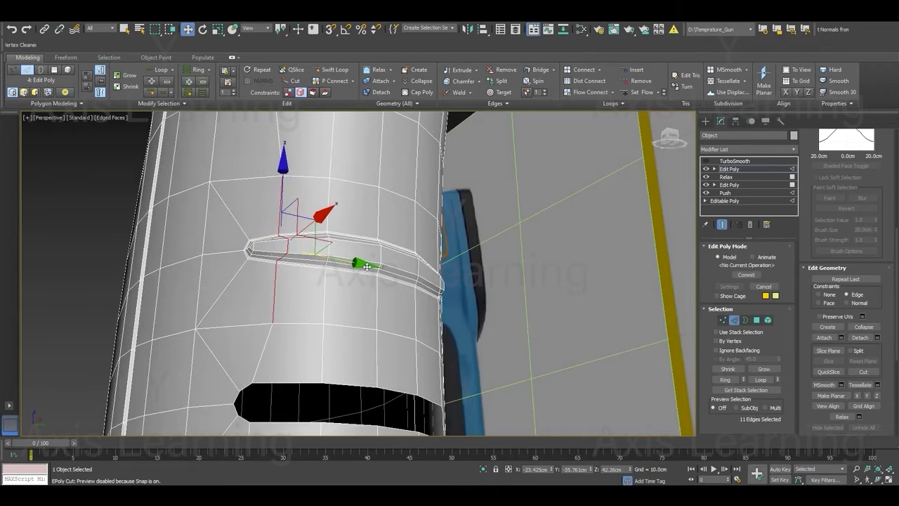
mouse_move(358, 265)
middle_mouse_down("alt")
mouse_move(346, 298)
mouse_move(331, 301)
mouse_move(331, 285)
mouse_move(302, 292)
mouse_move(291, 283)
middle_mouse_up("alt")
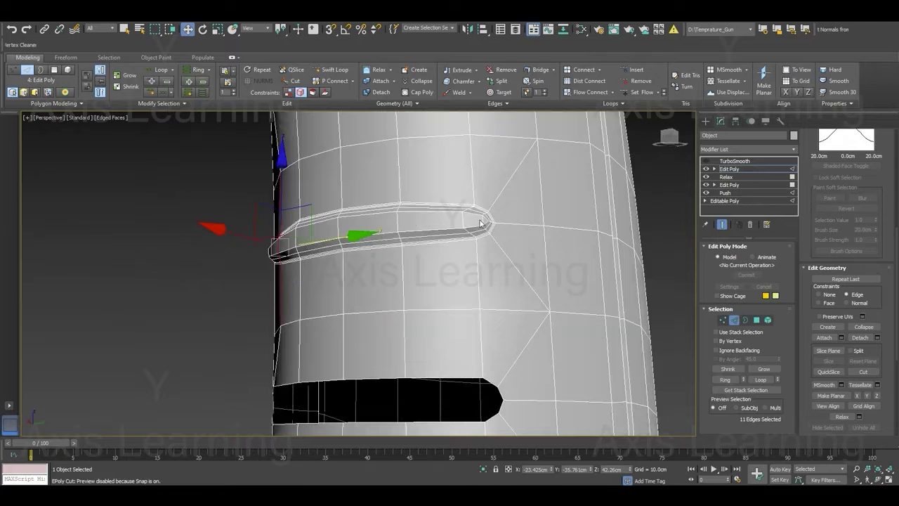
- Box-select the slot-tip vertices and move them along Y to taper the end
key("1")
key("F3")
middle_click_drag(473, 263, 466, 264, "alt")
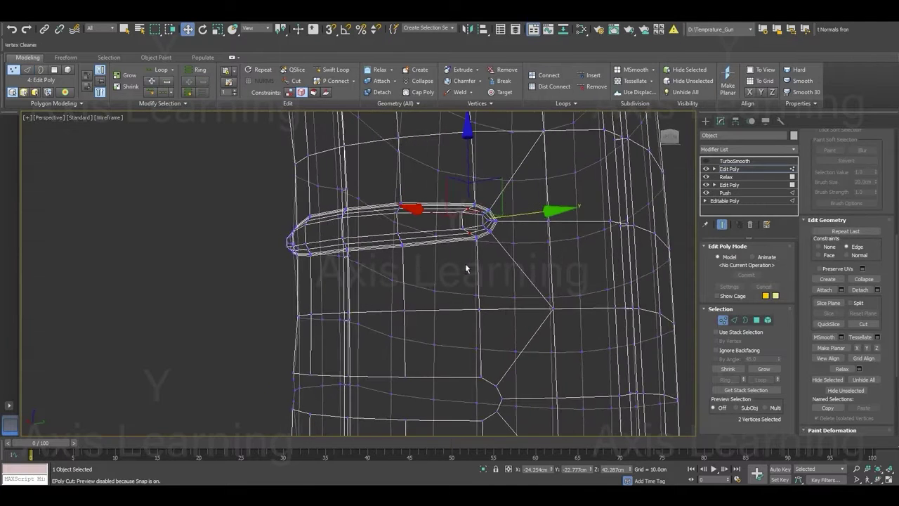
left_click_drag(460, 195, 482, 209)
scroll(482, 209, "up", 2)
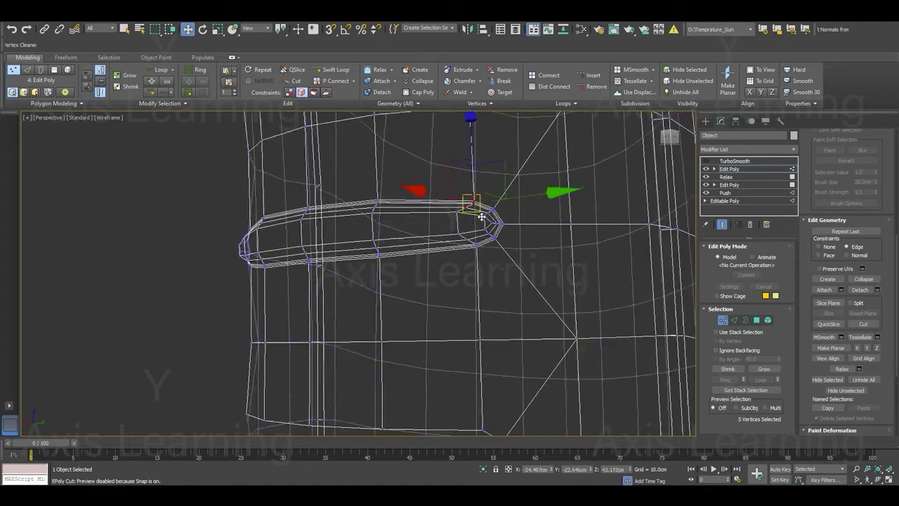
scroll(450, 218, "up", 4)
middle_click_drag(473, 279, 485, 274, "alt")
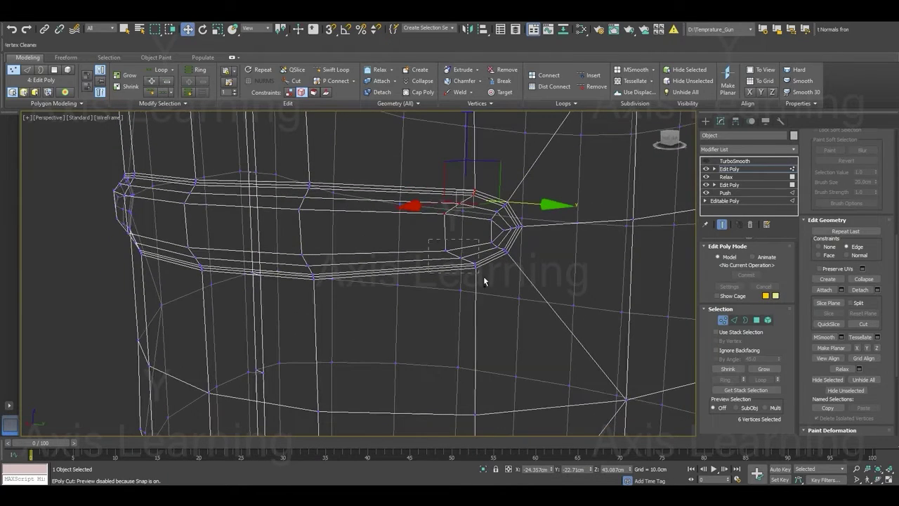
left_click_drag(484, 276, 476, 277, "ctrl")
key("F3")
scroll(521, 250, "up", 2)
middle_click_drag(521, 249, 512, 216, "alt")
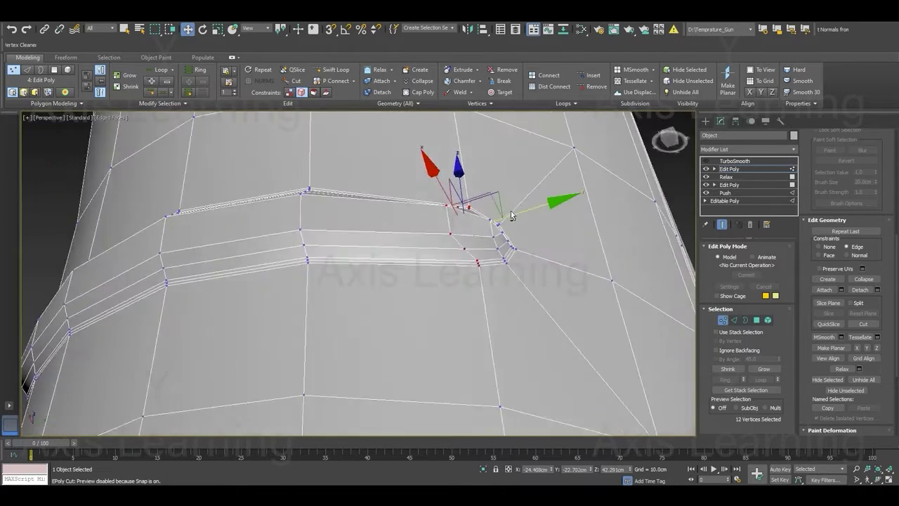
mouse_move(567, 204)
left_mouse_down()
mouse_move(529, 203)
mouse_move(469, 226)
left_mouse_up()
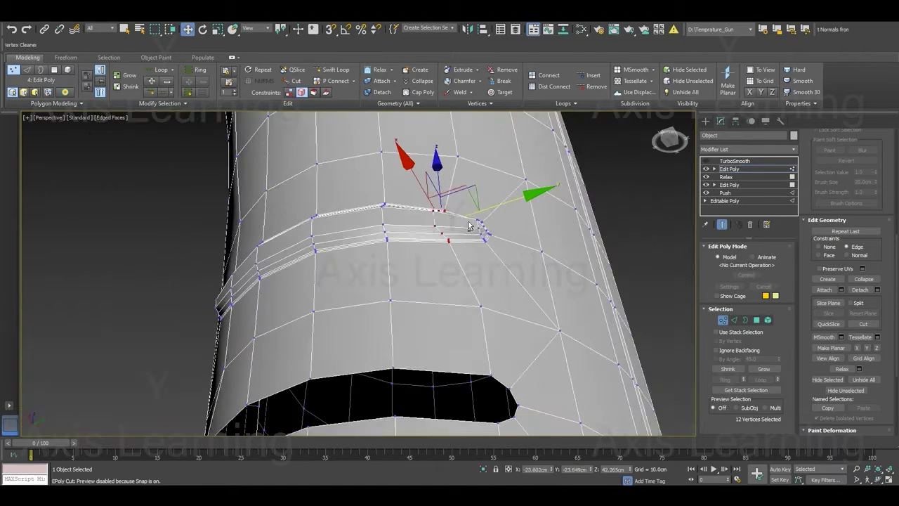
- Select the upper slot's tip edges and rotate them slightly
key("2")
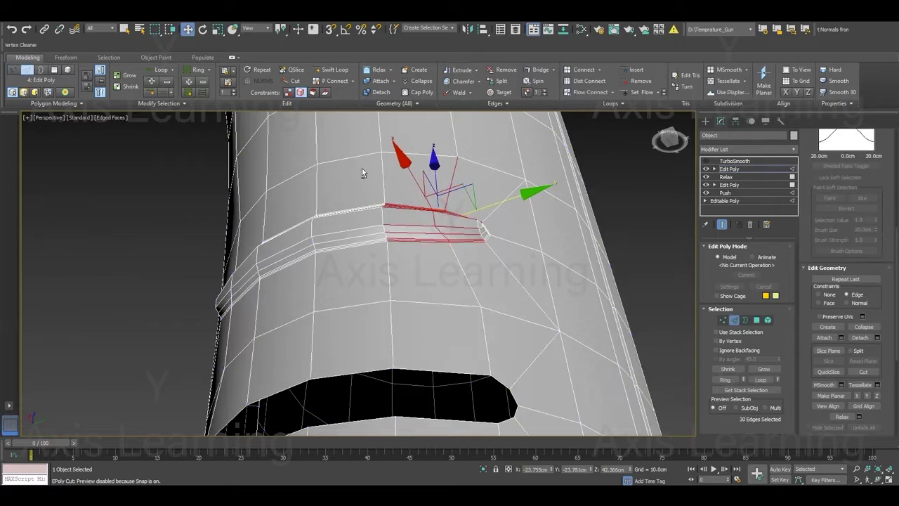
left_click_drag(363, 171, 472, 280, "alt")
scroll(497, 191, "up", 3)
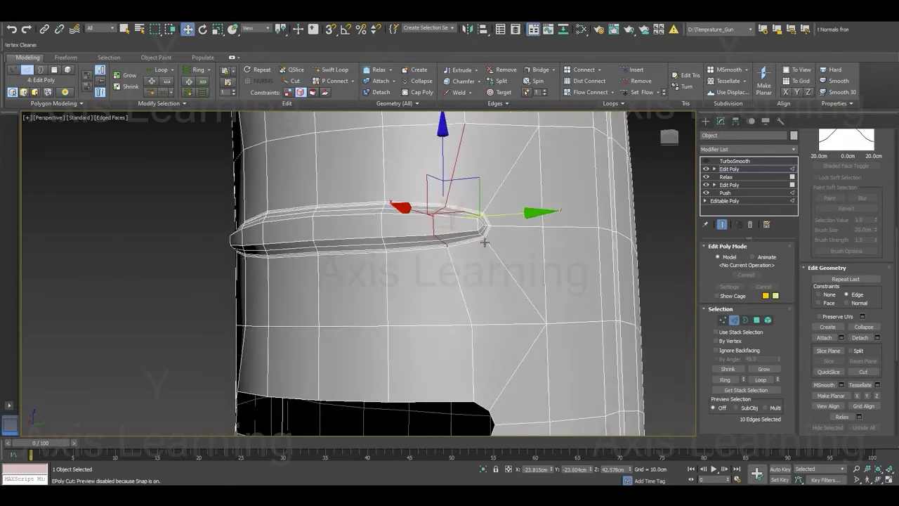
left_click_drag(485, 242, 386, 175, "alt")
scroll(503, 216, "down", 2)
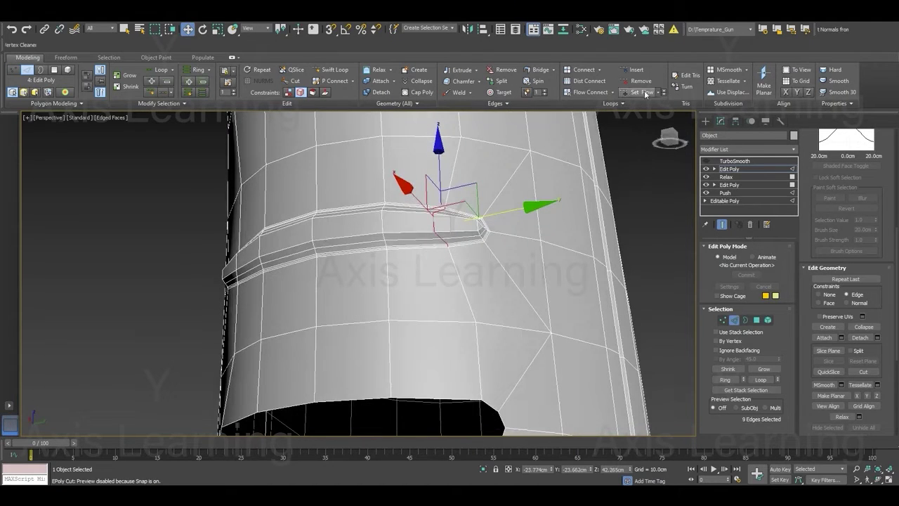
key("e")
middle_click_drag(517, 186, 478, 246, "alt")
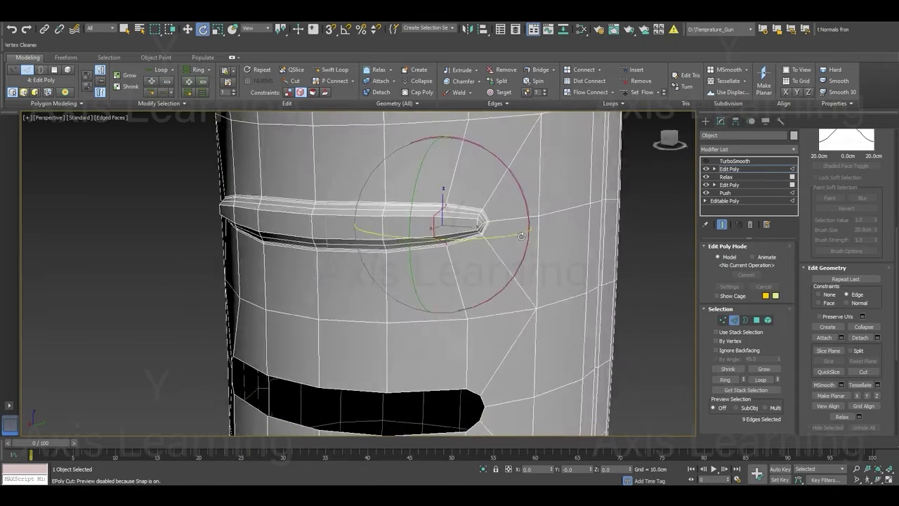
left_click_drag(475, 246, 483, 243)
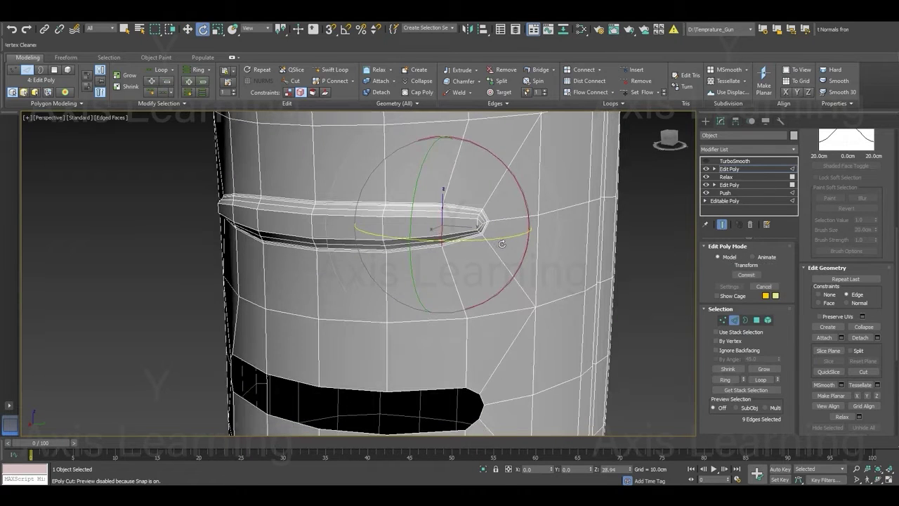
- Scale the slot tip edges down to about 99%
key("w")
middle_click_drag(502, 244, 431, 240, "alt")
key("r")
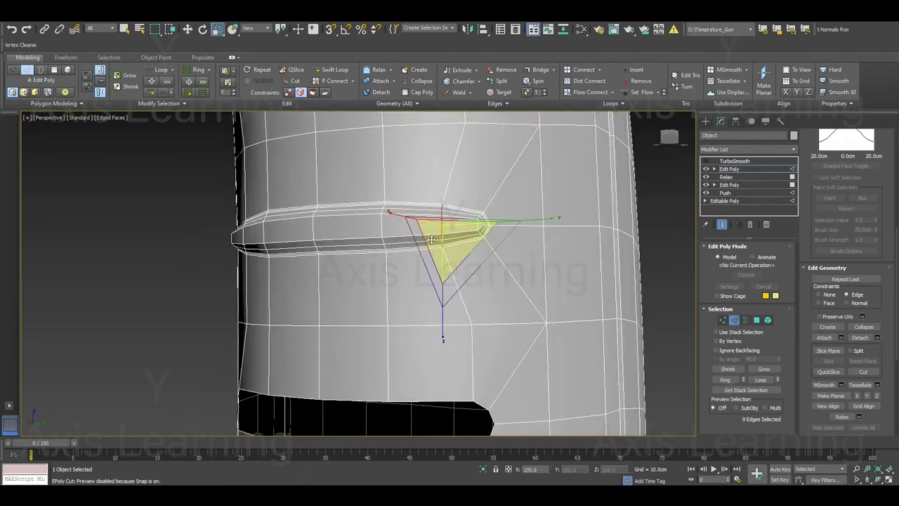
left_click_drag(456, 241, 452, 242)
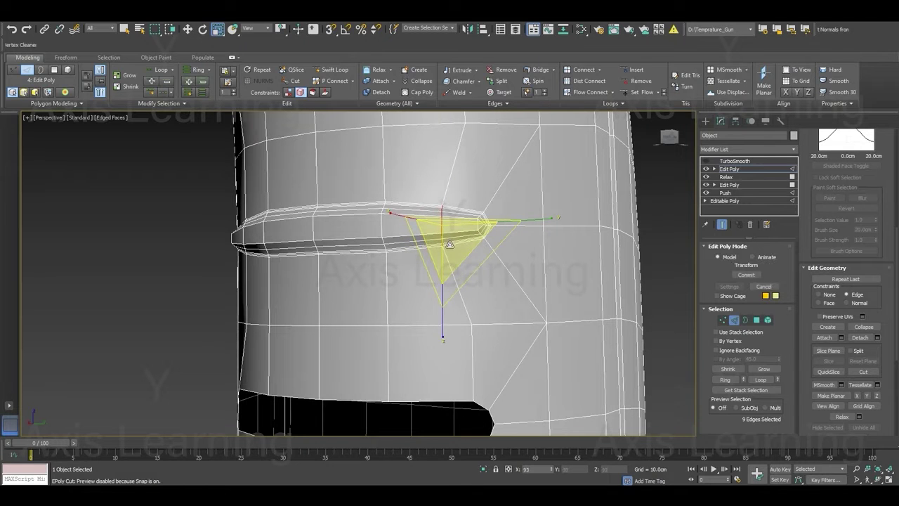
key("w")
- Select the slot's full edge loop and inspect the neighbouring grip slots
middle_click_drag(453, 243, 397, 236, "alt")
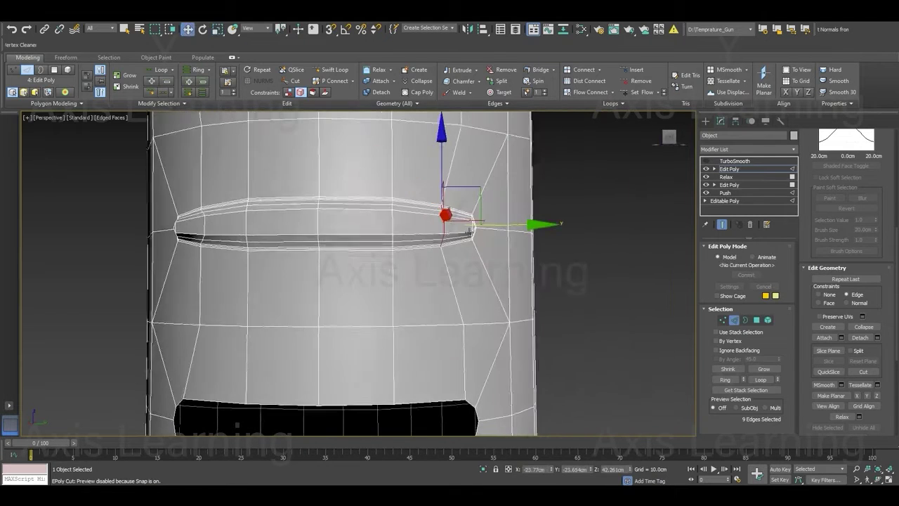
double_click(396, 237, "ctrl")
scroll(392, 243, "down", 2)
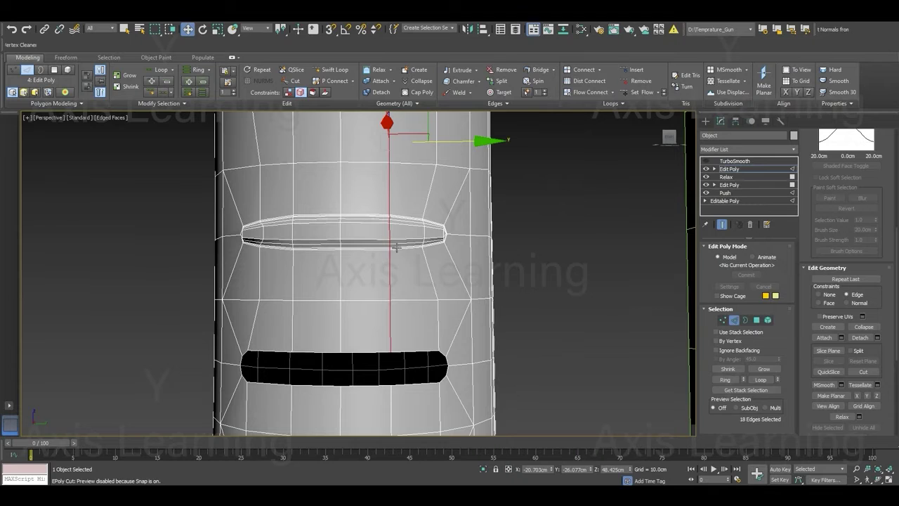
middle_click_drag(396, 248, 320, 198, "alt")
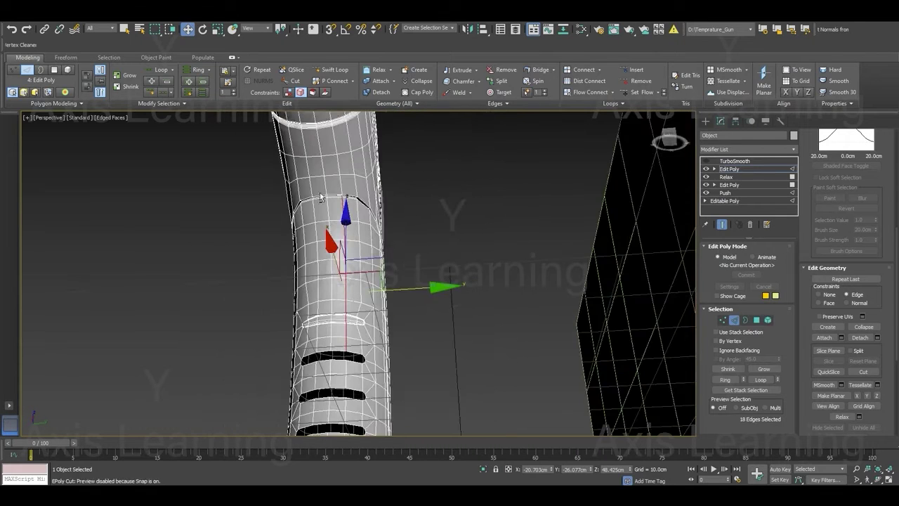
scroll(375, 241, "up", 3)
scroll(375, 240, "up", 2)
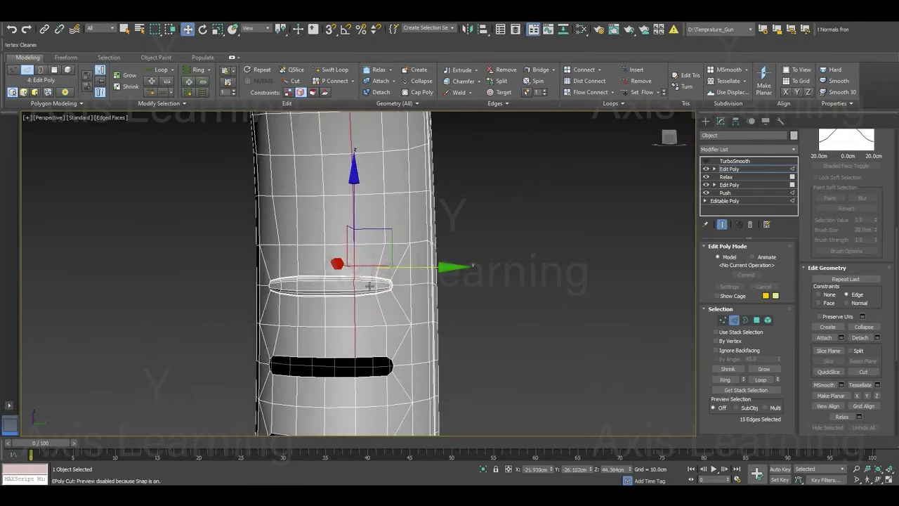
scroll(374, 241, "up", 2)
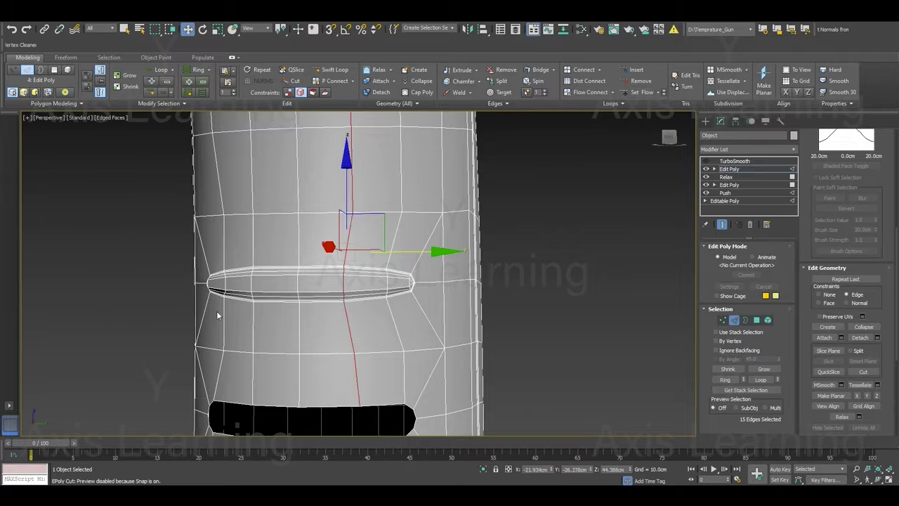
mouse_move(217, 311)
middle_mouse_down("alt")
mouse_move(283, 263)
mouse_move(305, 355)
middle_mouse_up("alt")
key("ctrl+z")
- Reposition a single vertex near the lower slot, then return to object level
scroll(259, 299, "down", 2)
scroll(306, 354, "down", 2)
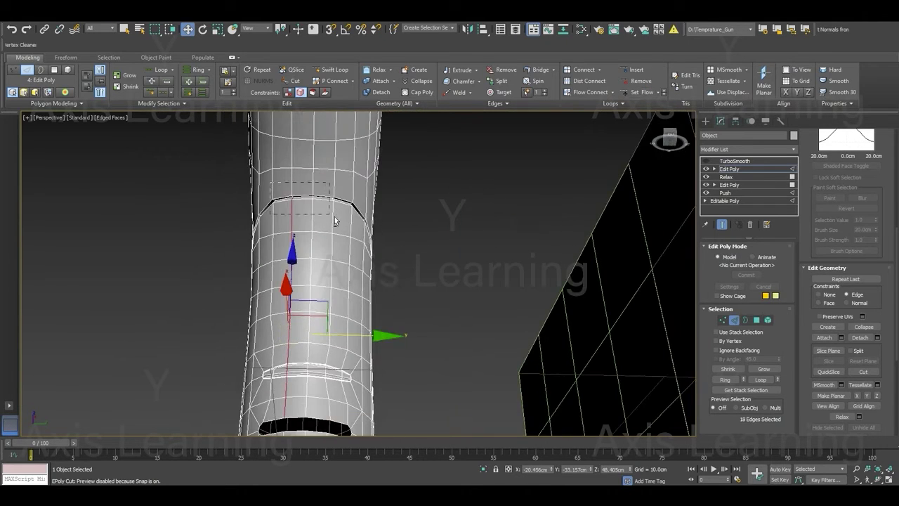
left_click_drag(271, 183, 334, 222, "alt")
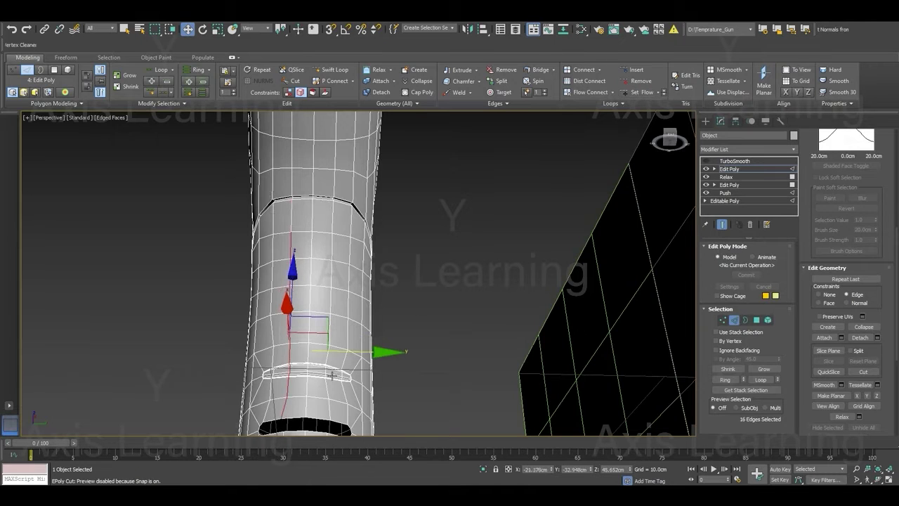
middle_click_drag(331, 376, 296, 349, "alt")
scroll(296, 349, "up", 2)
key("1")
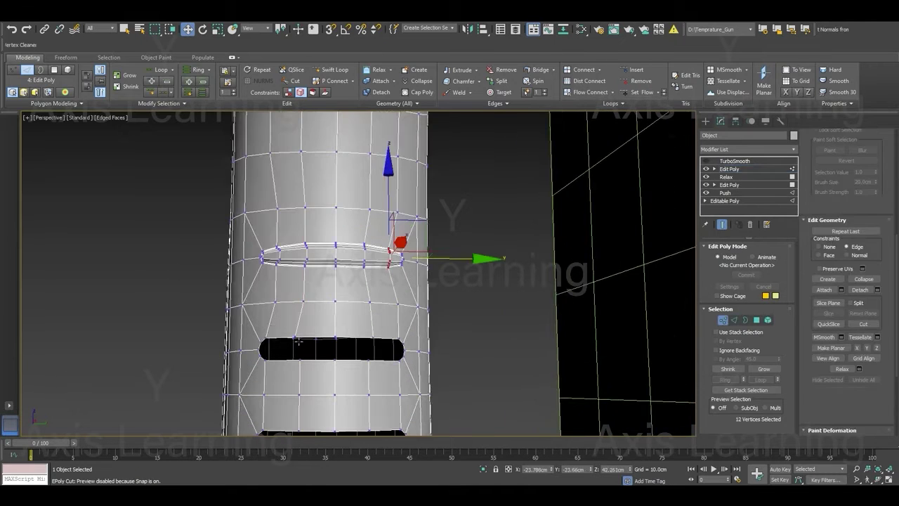
left_click(296, 334)
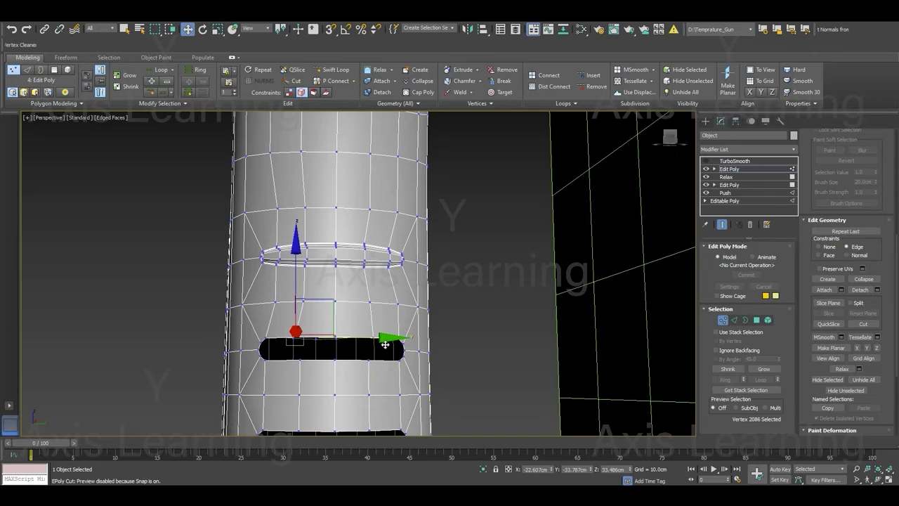
left_click_drag(385, 344, 395, 336)
mouse_move(395, 336)
middle_mouse_down("alt")
mouse_move(424, 343)
mouse_move(472, 335)
mouse_move(384, 327)
middle_mouse_up("alt")
key("1")
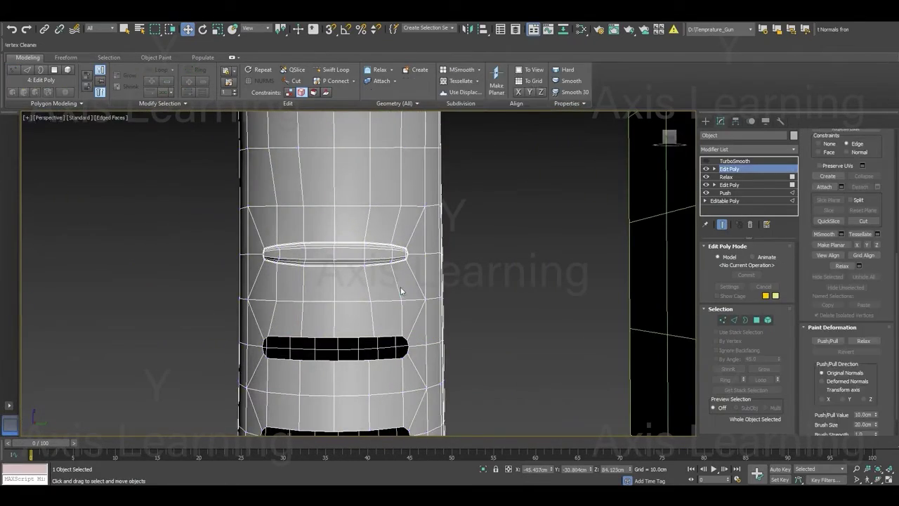
- At Edge level, select the four edges at the upper slot's left end
mouse_move(329, 283)
middle_mouse_down("alt")
mouse_move(321, 346)
mouse_move(333, 364)
mouse_move(313, 243)
middle_mouse_up("alt")
scroll(312, 243, "up", 5)
key("2")
key("alt+c")
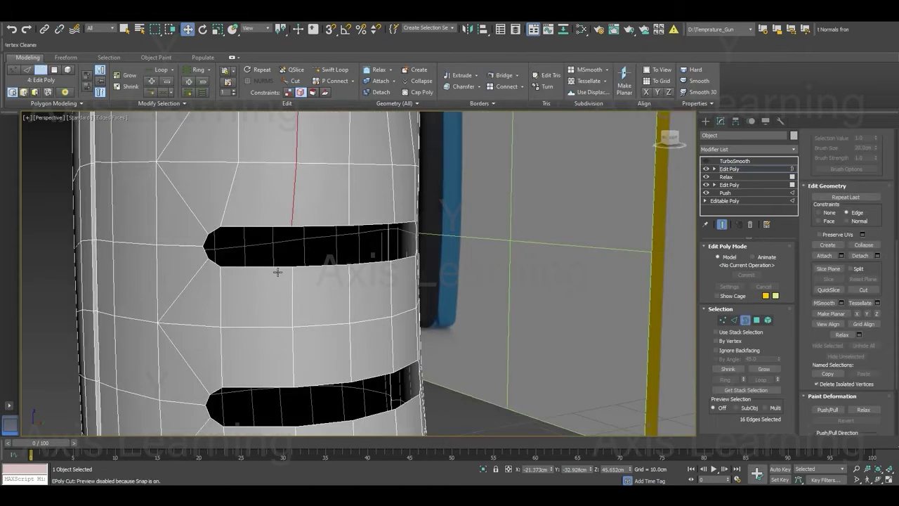
key("2")
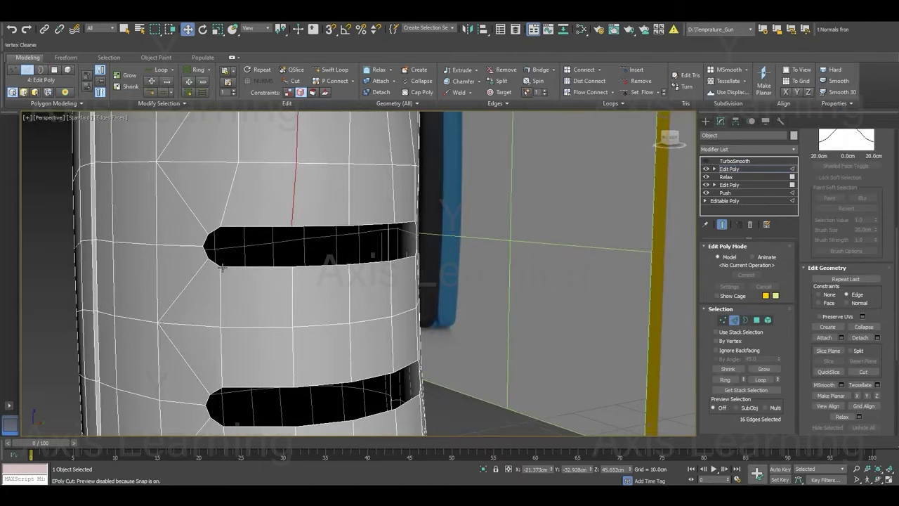
left_click(220, 232)
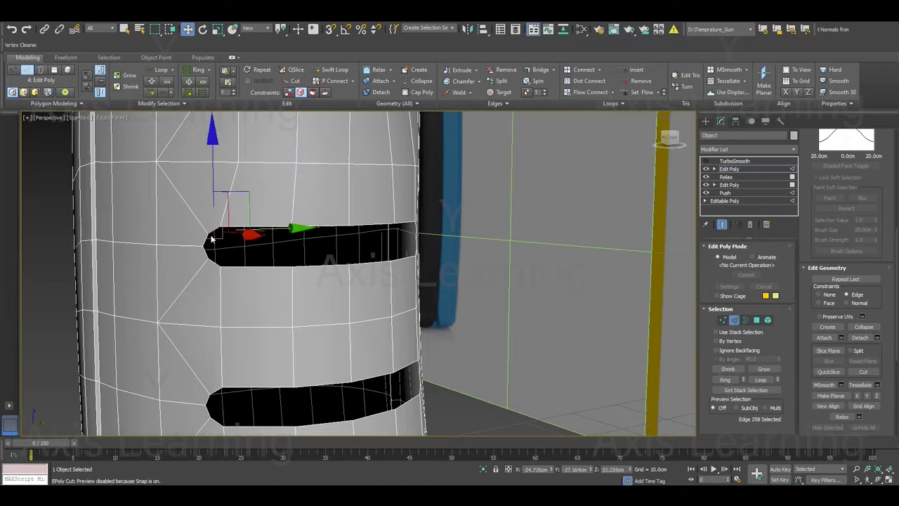
left_click(211, 241, "ctrl")
left_click(209, 257, "ctrl")
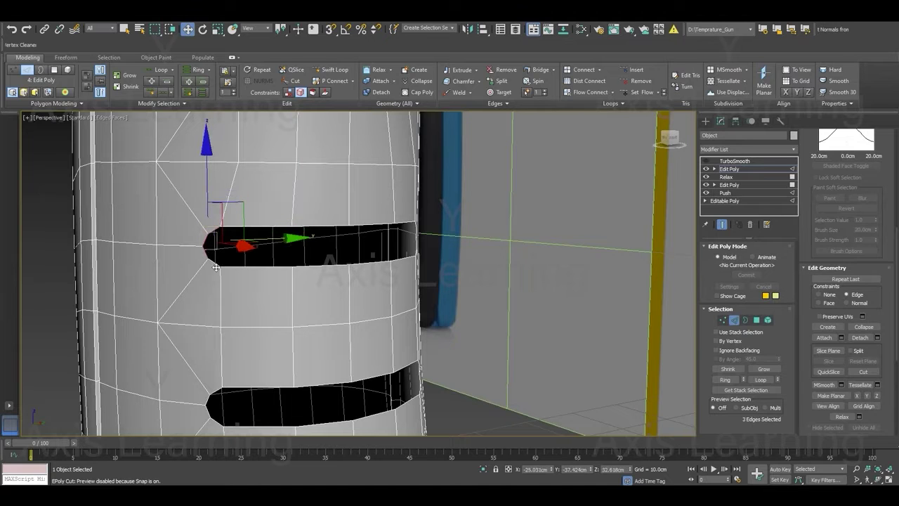
left_click(215, 268, "ctrl")
scroll(224, 296, "down", 3)
scroll(223, 277, "up", 4)
scroll(213, 271, "up", 2)
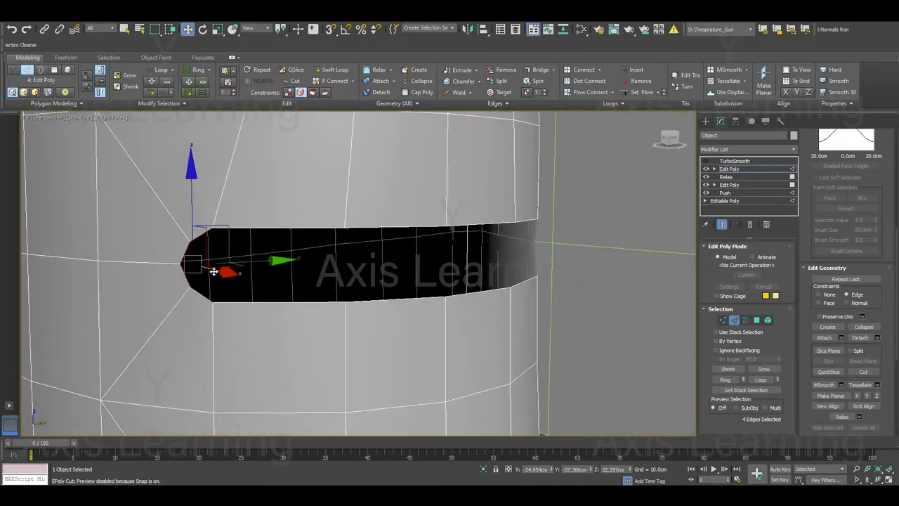
- With Constraints set to None, scale the slot's left-end edges down into a narrower tip
key("r")
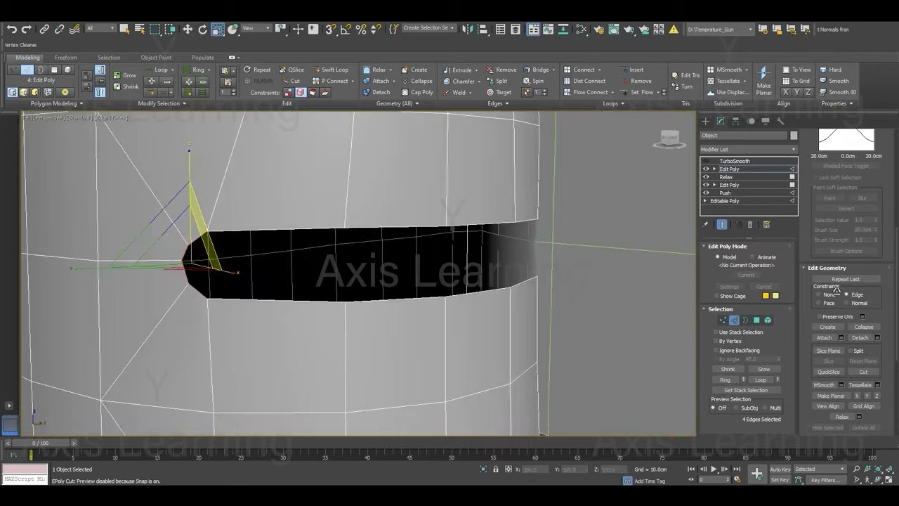
left_click(820, 295)
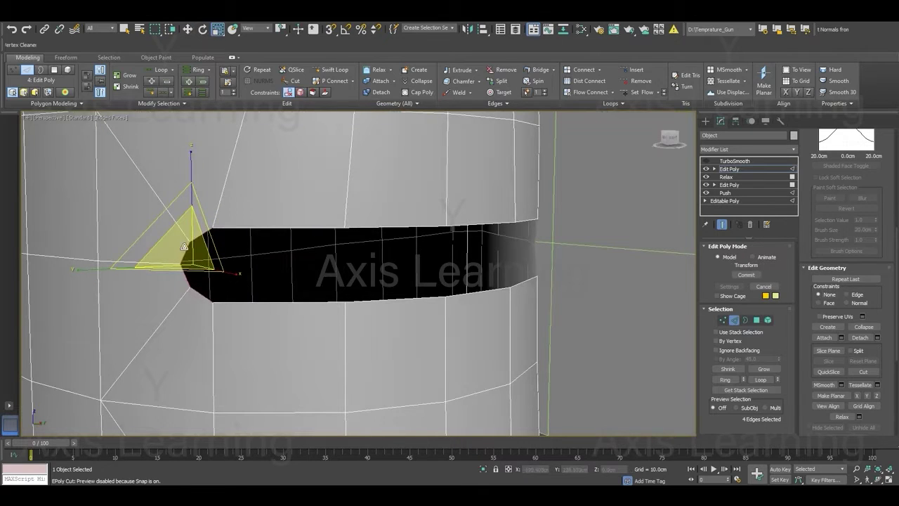
left_click_drag(191, 251, 187, 261)
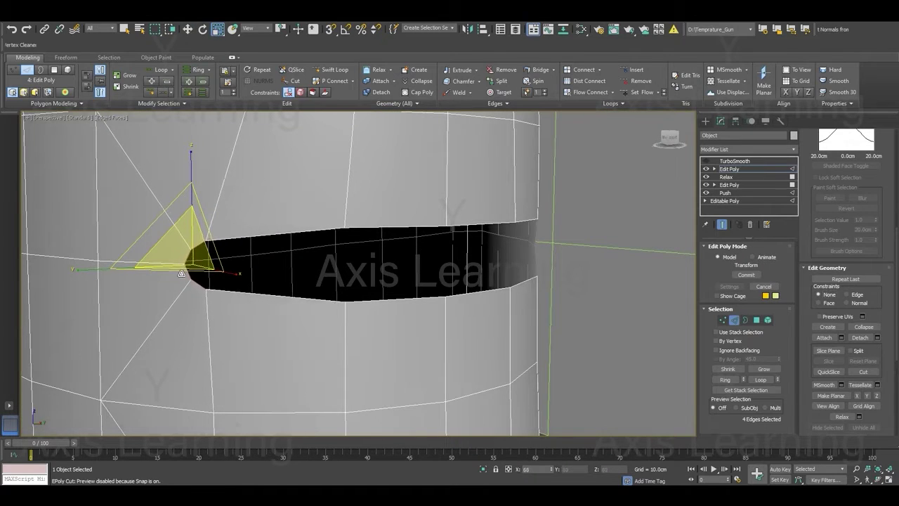
key("w")
mouse_move(187, 261)
middle_mouse_down("alt")
mouse_move(217, 294)
mouse_move(199, 226)
middle_mouse_up("alt")
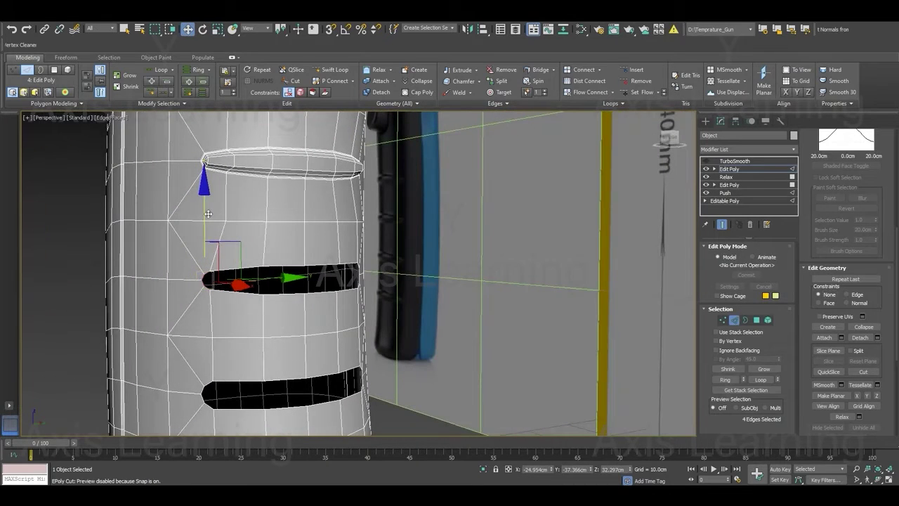
left_click_drag(208, 213, 207, 217)
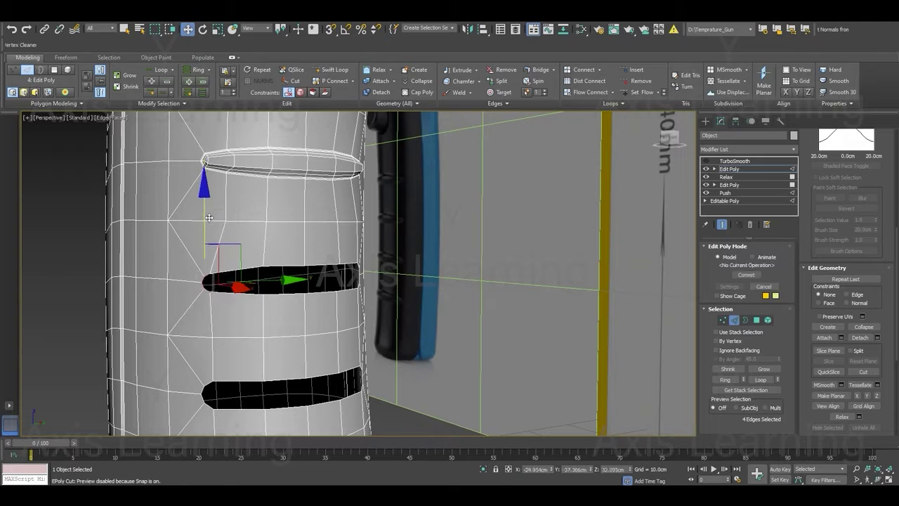
key("r")
left_click_drag(208, 273, 205, 272)
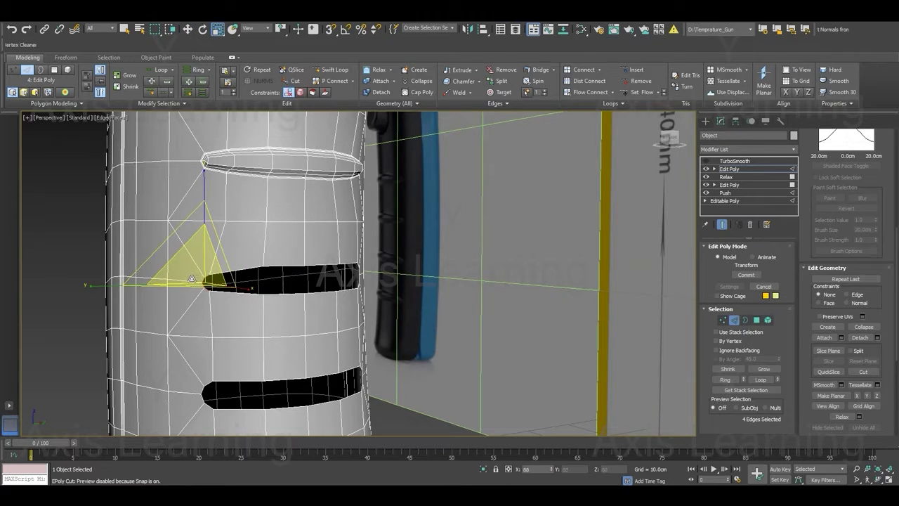
key("w")
- Select the slot's right-tip edges and scale them down into a sharp point
middle_click_drag(372, 295, 378, 300, "alt")
scroll(365, 298, "up", 3)
scroll(349, 297, "up", 3)
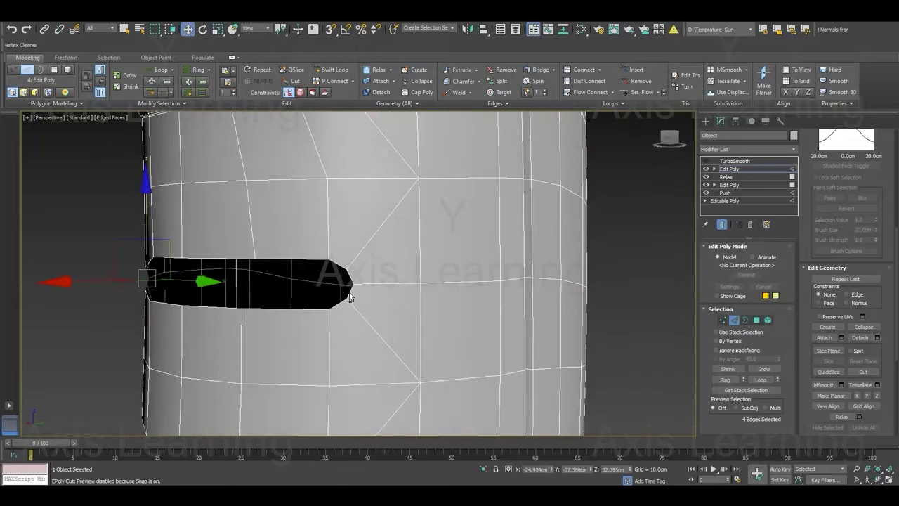
left_click_drag(346, 270, 345, 308)
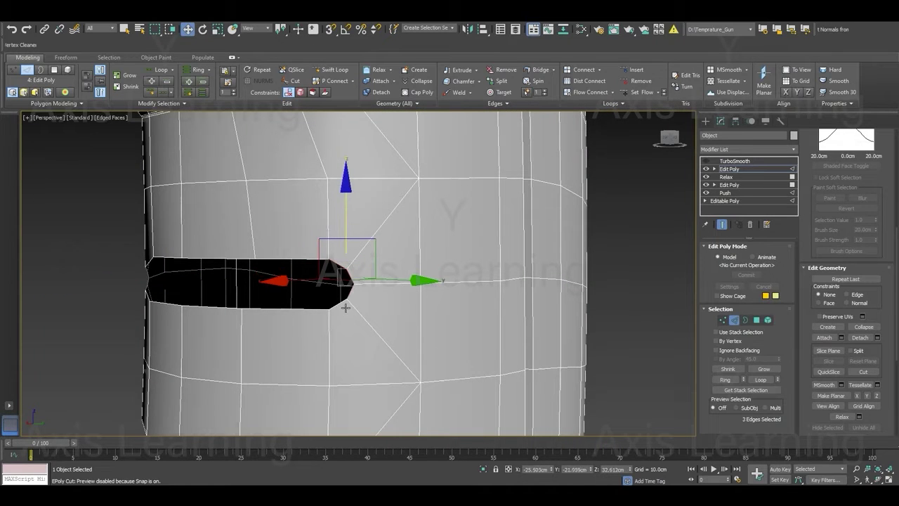
key("r")
left_click_drag(343, 284, 314, 311)
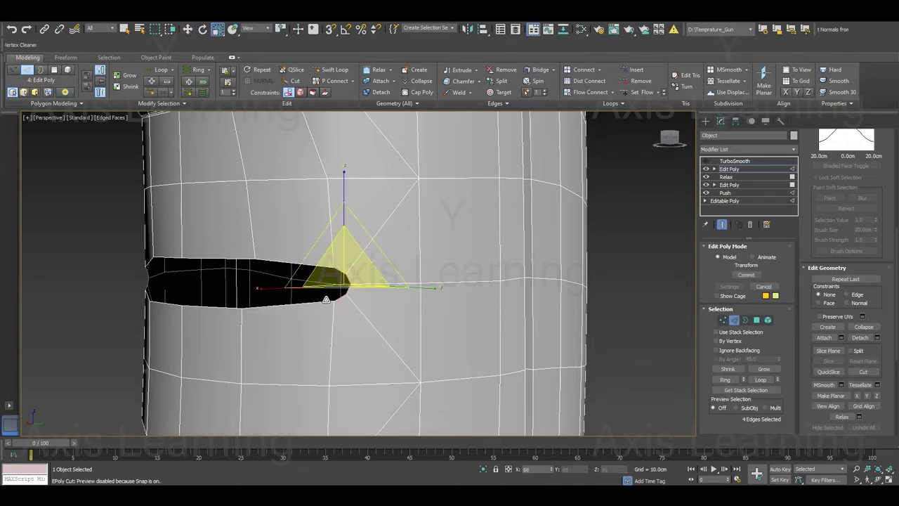
scroll(314, 311, "down", 3)
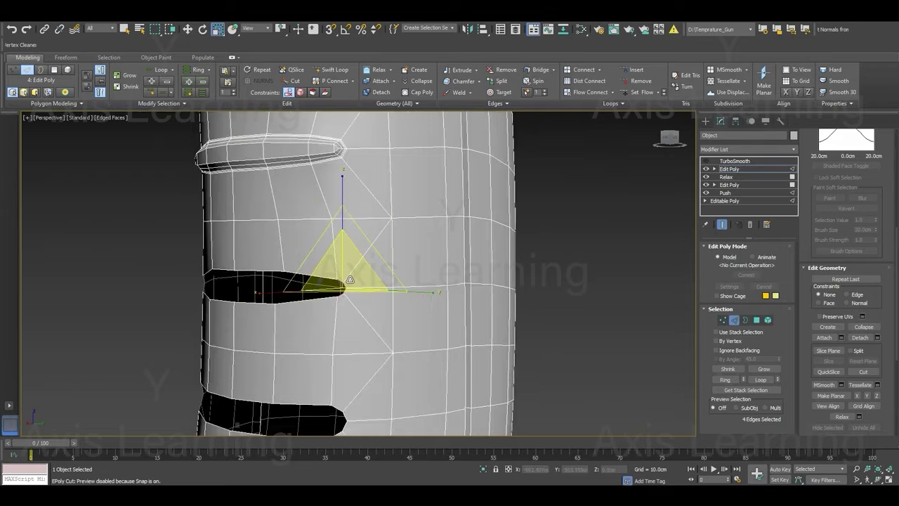
mouse_move(350, 279)
middle_mouse_down("alt")
mouse_move(328, 307)
mouse_move(299, 316)
mouse_move(331, 316)
mouse_move(339, 299)
middle_mouse_up("alt")
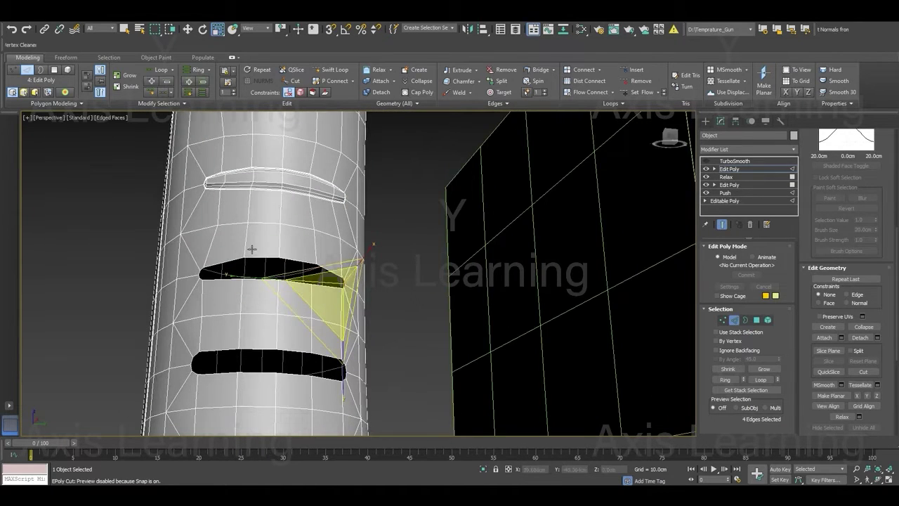
- Delete the TurboSmooth modifier from the stack
key("2")
key("Page_Up")
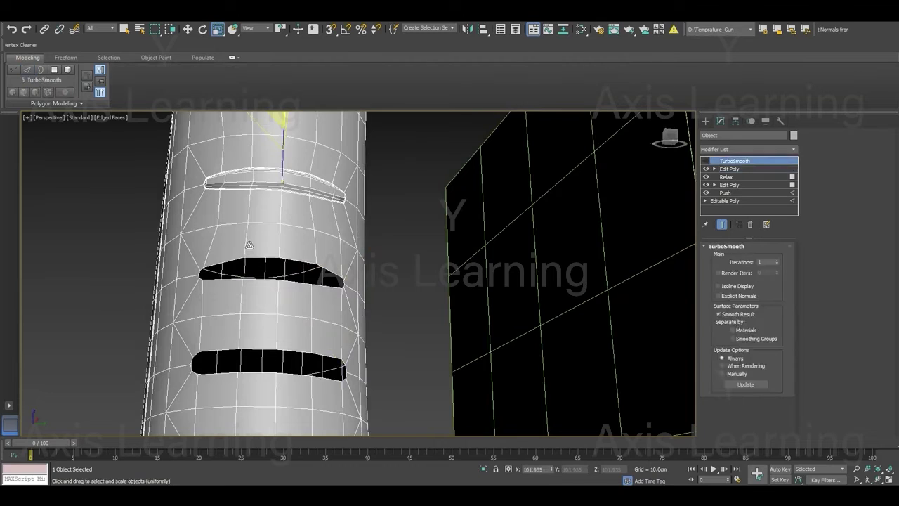
left_click(750, 225)
- Select the vertical edges above and below the slots and apply Set Flow to even them out
key("2")
key("alt+c")
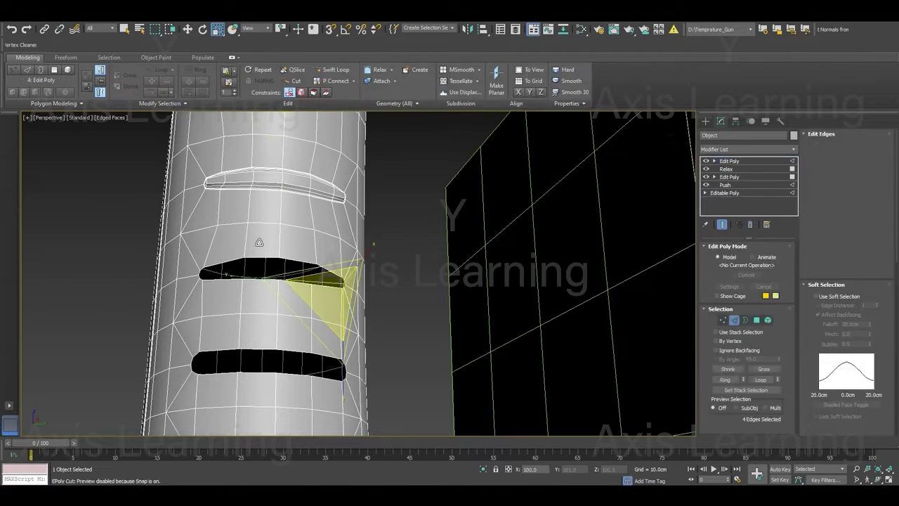
right_click(246, 245)
left_click(246, 246)
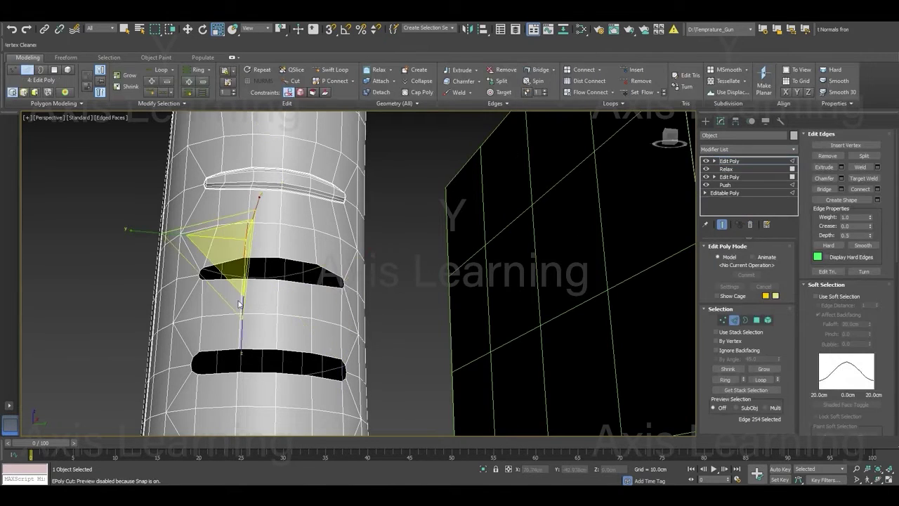
left_click(284, 253)
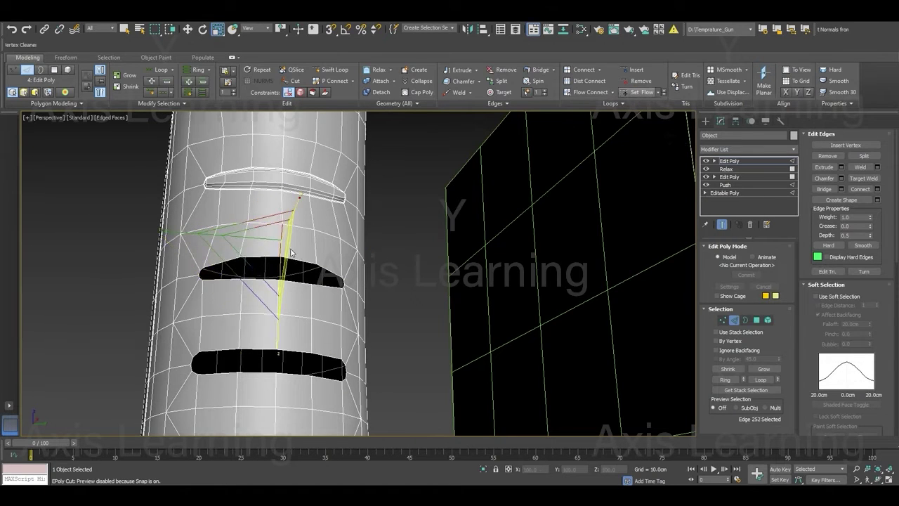
left_click(323, 252)
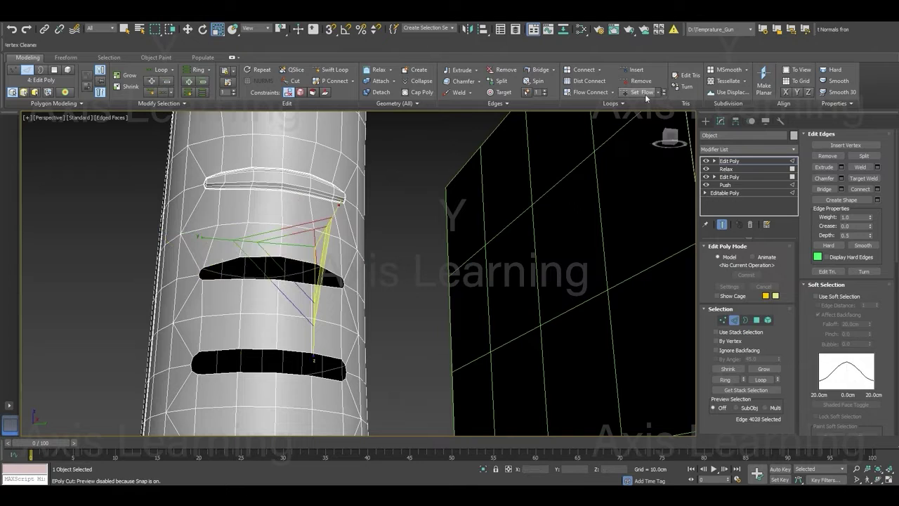
mouse_move(309, 278)
middle_mouse_down("alt")
mouse_move(320, 295)
mouse_move(254, 314)
middle_mouse_up("alt")
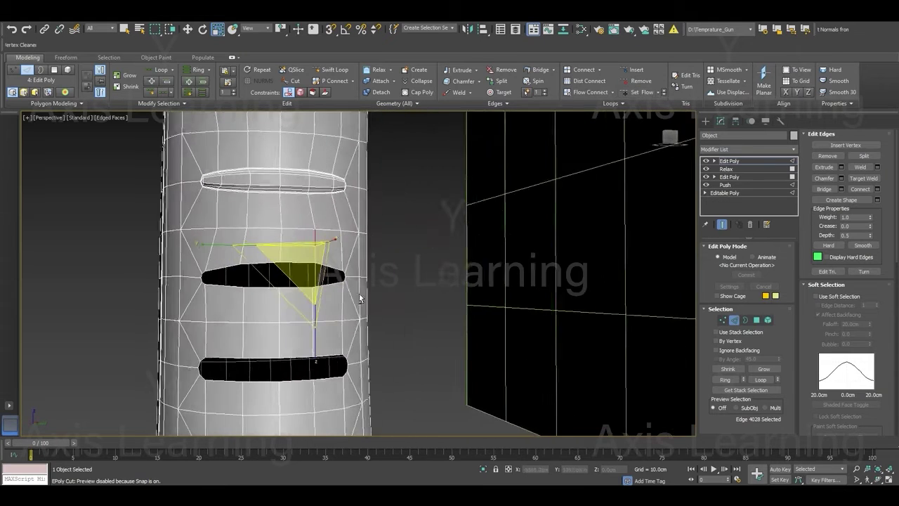
left_click(245, 311)
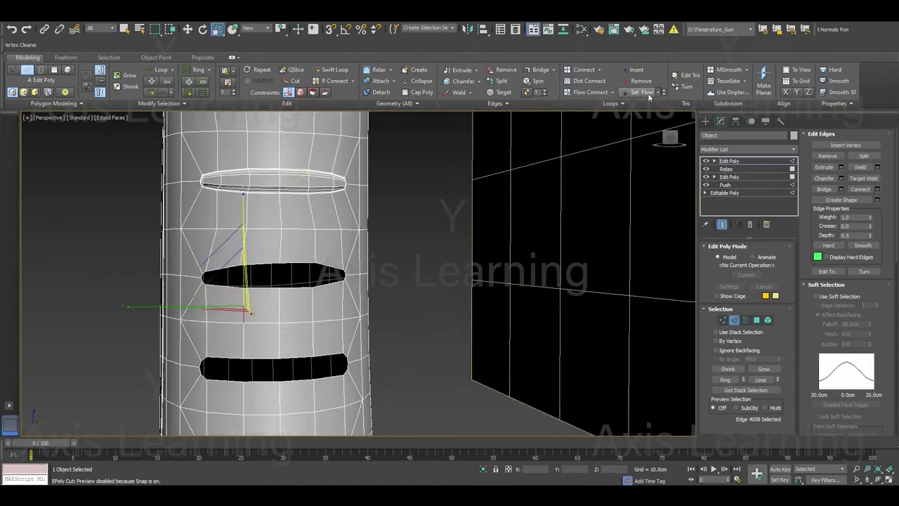
left_click(281, 308)
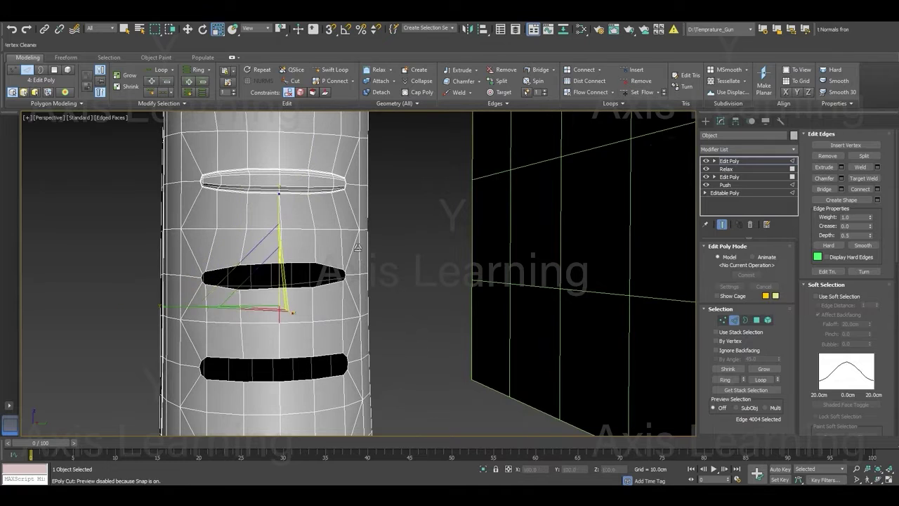
left_click(639, 92)
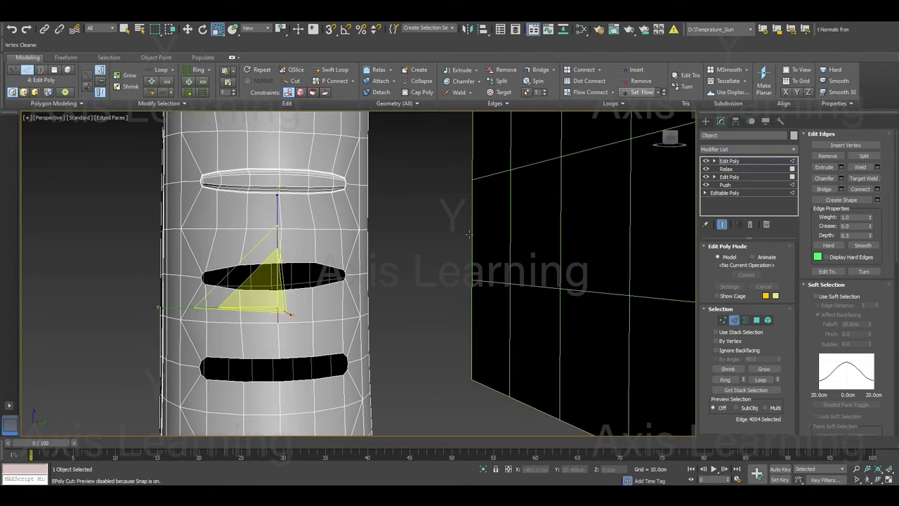
left_click(301, 271)
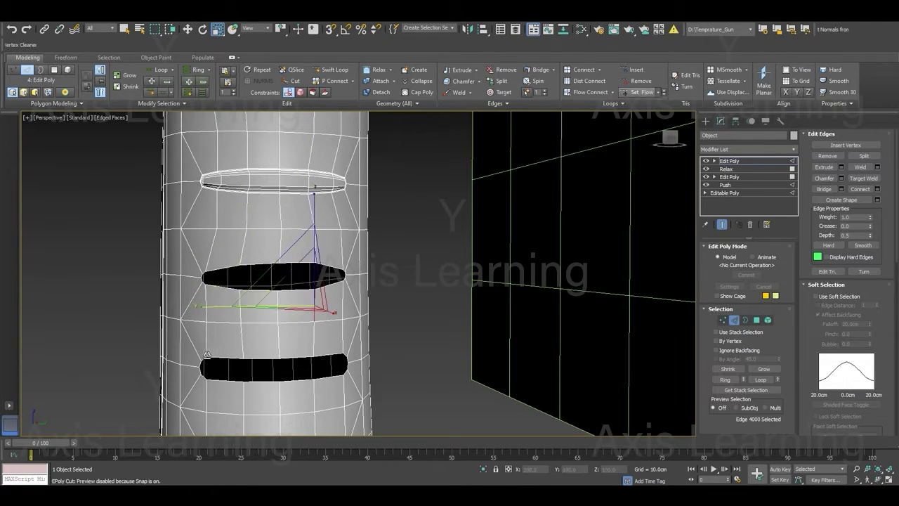
mouse_move(281, 296)
middle_mouse_down("alt")
mouse_move(215, 349)
mouse_move(157, 355)
middle_mouse_up("alt")
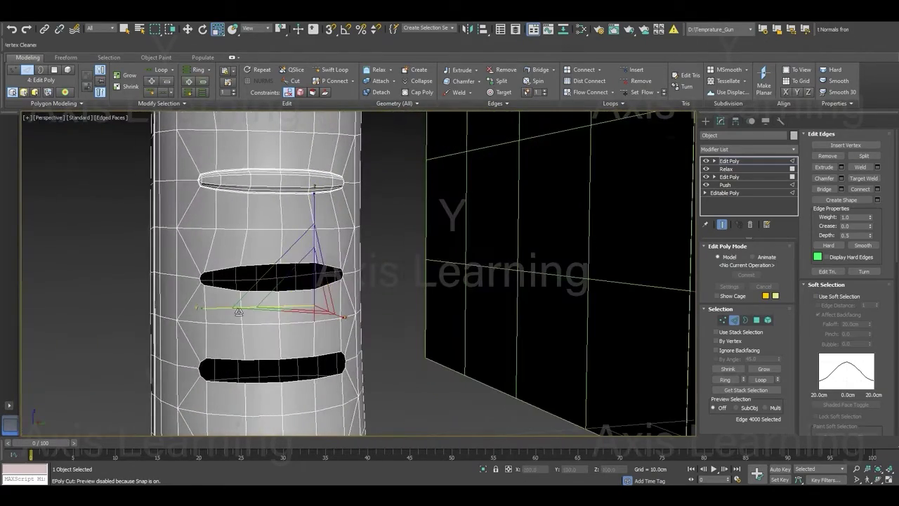
scroll(239, 311, "up", 2)
scroll(232, 290, "up", 2)
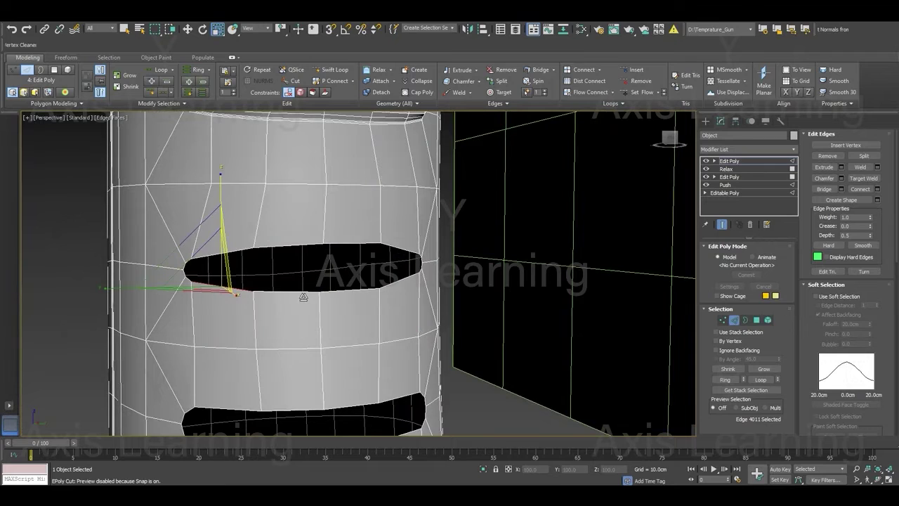
- Nudge the slot-tip edges, then bridge the slot's top and bottom edges
key("2")
scroll(193, 280, "up", 2)
scroll(193, 280, "up", 3)
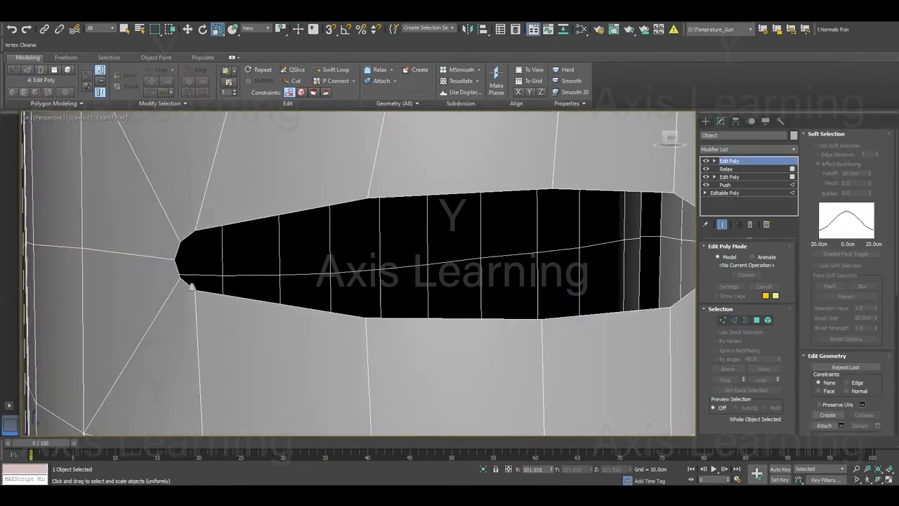
key("2")
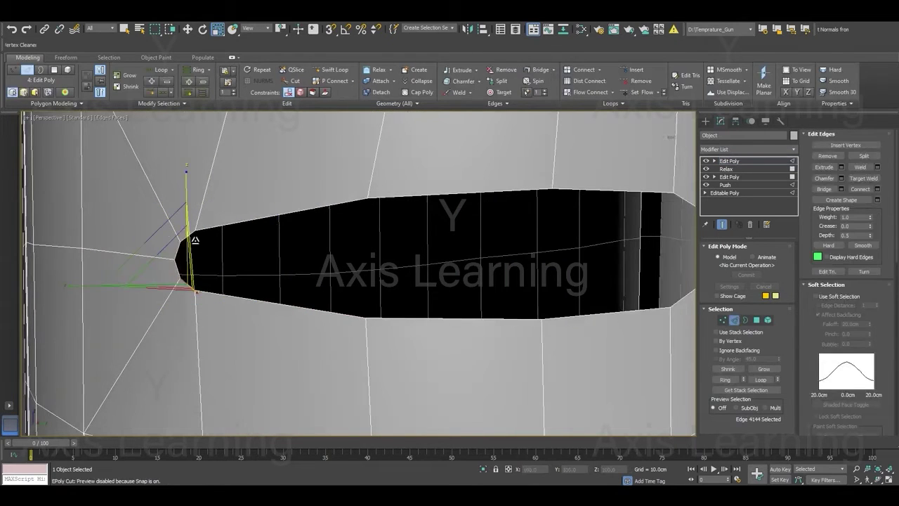
left_click(195, 236, "ctrl")
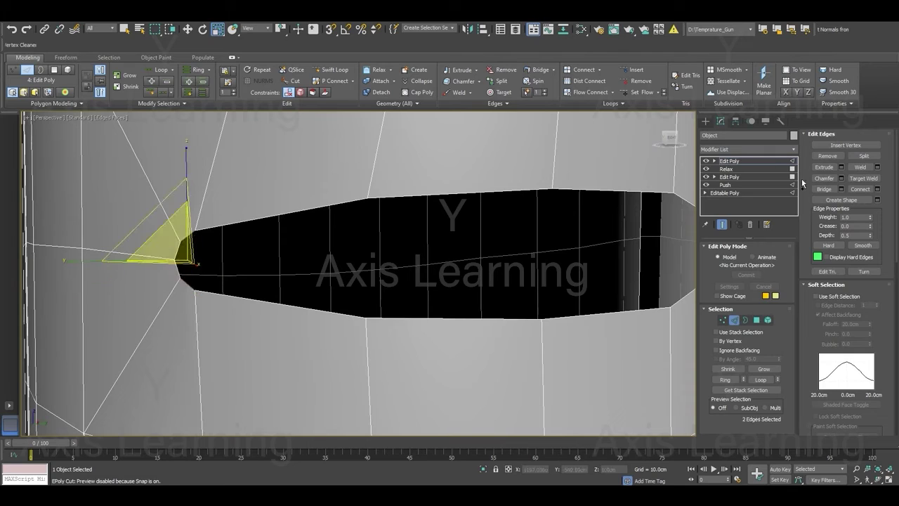
left_click_drag(181, 245, 177, 258)
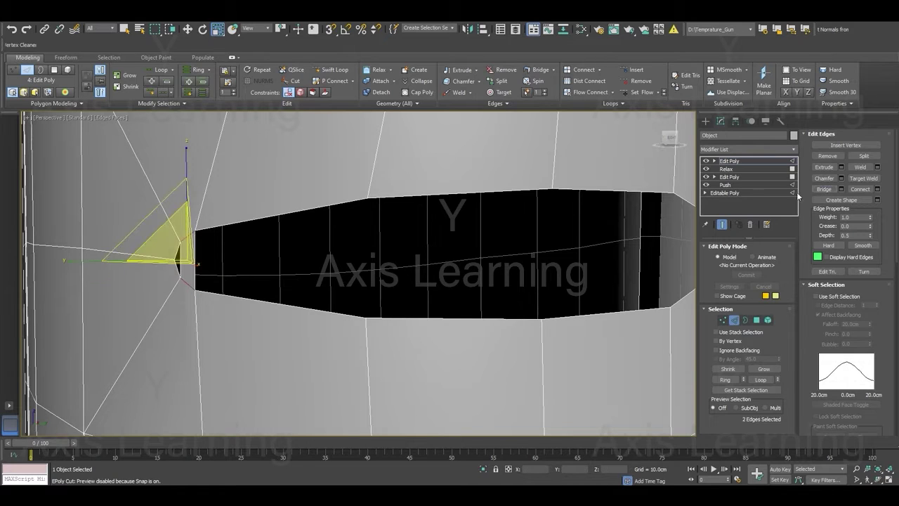
left_click(249, 223)
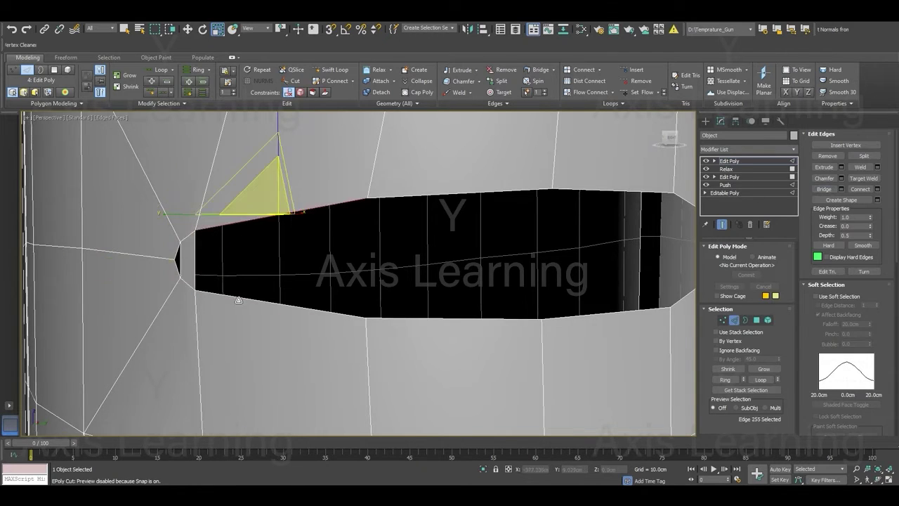
left_click(239, 300, "ctrl")
left_click(825, 189)
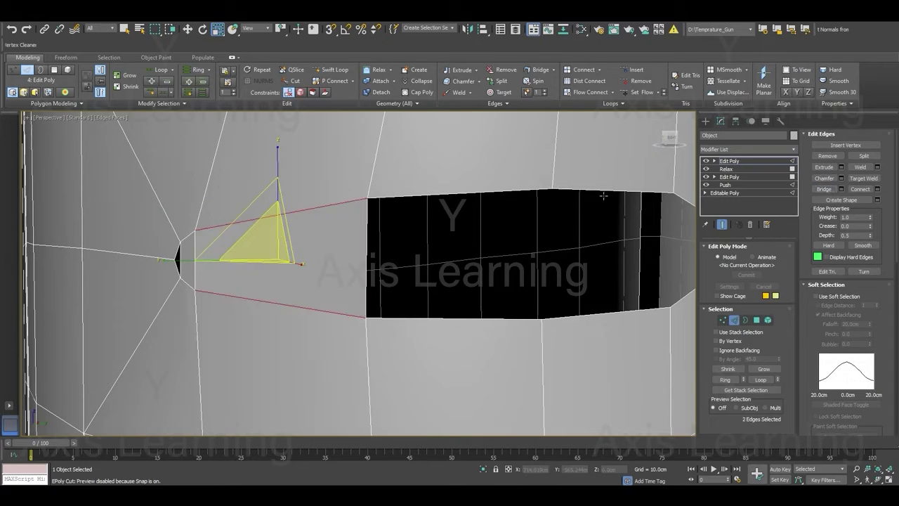
- Move the hole's top and bottom edges to stretch it further left along the handle
left_click(473, 196)
left_click(447, 321, "ctrl")
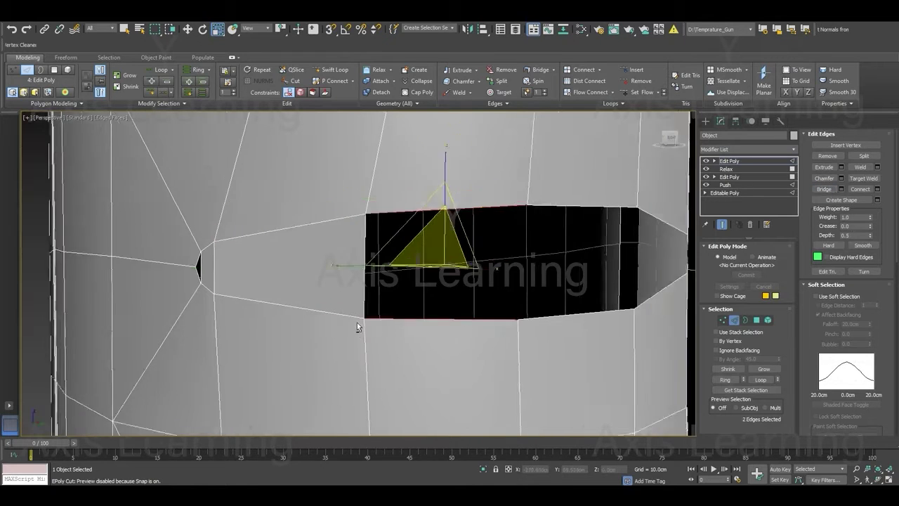
scroll(357, 322, "down", 3)
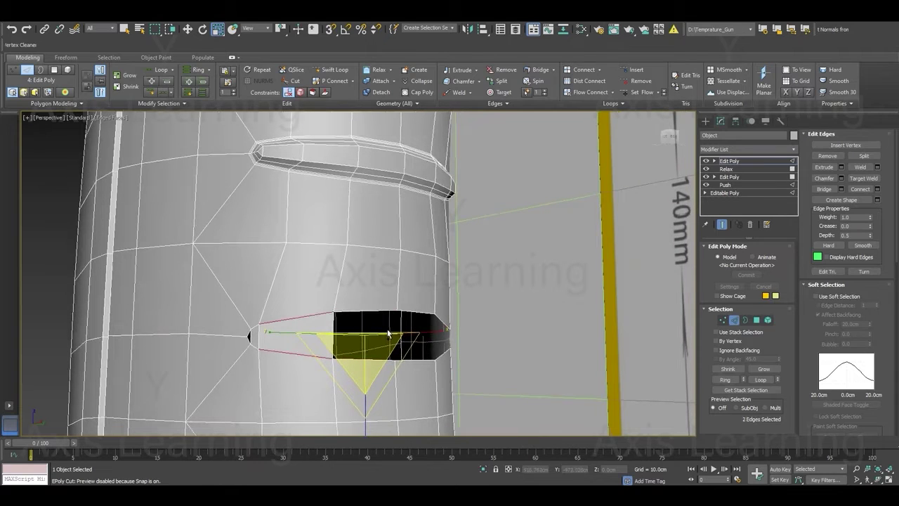
left_click_drag(389, 333, 323, 324)
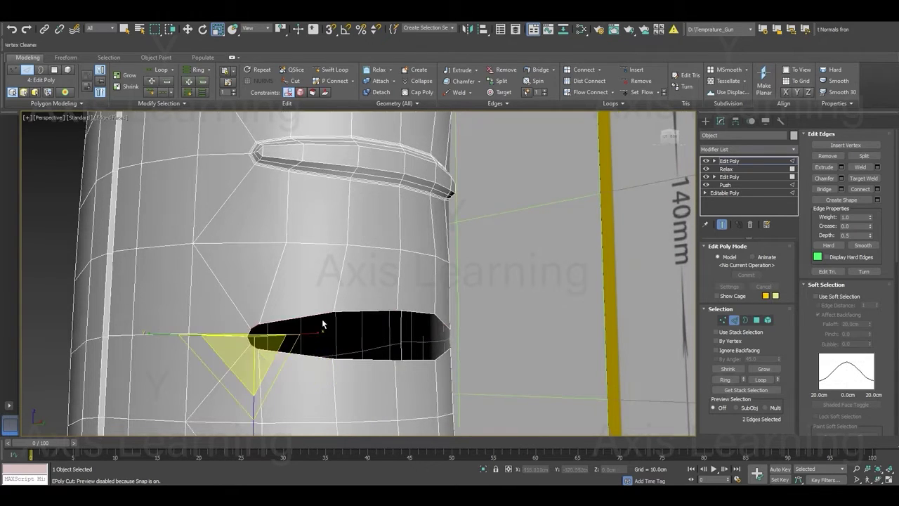
- Select the hole's border and Shift-drag along X to extrude a new lip
key("w")
key("3")
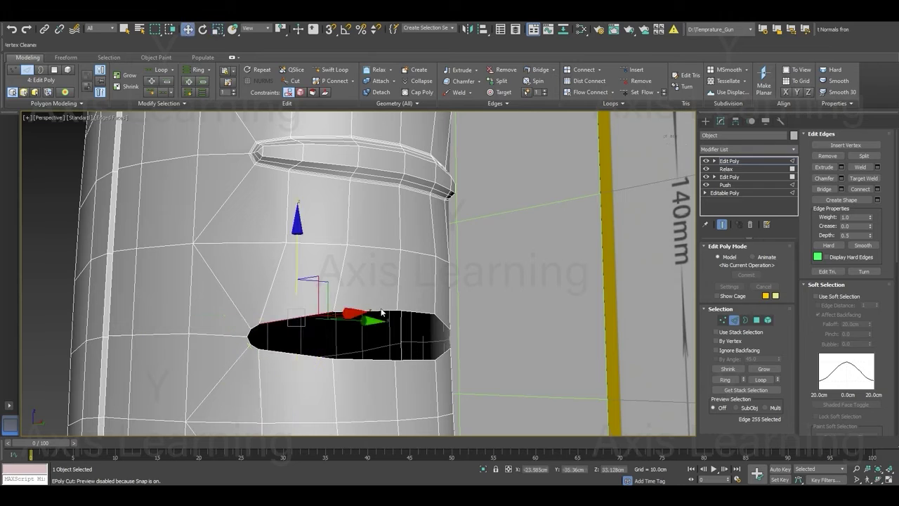
left_click(384, 317)
middle_click_drag(363, 324, 385, 349, "alt")
left_click_drag(453, 349, 469, 349, "shift")
- Scale the extruded border to about 73% in Z and 93% in Y
middle_click_drag(470, 349, 373, 345, "alt")
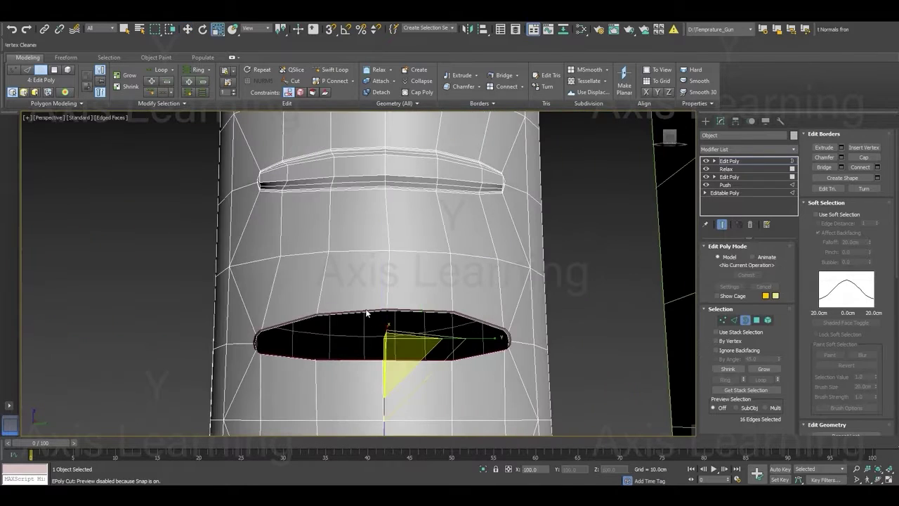
left_click_drag(387, 430, 392, 420)
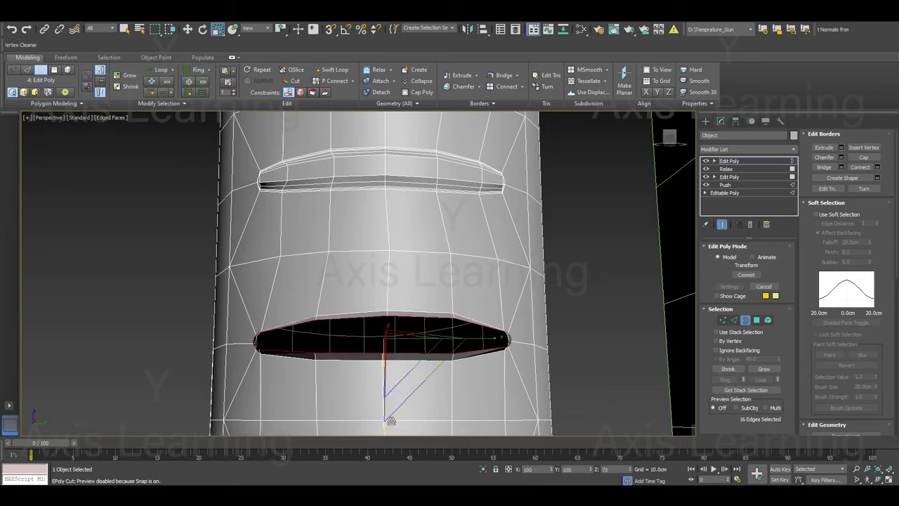
mouse_move(391, 420)
middle_mouse_down("alt")
mouse_move(467, 311)
mouse_move(451, 298)
middle_mouse_up("alt")
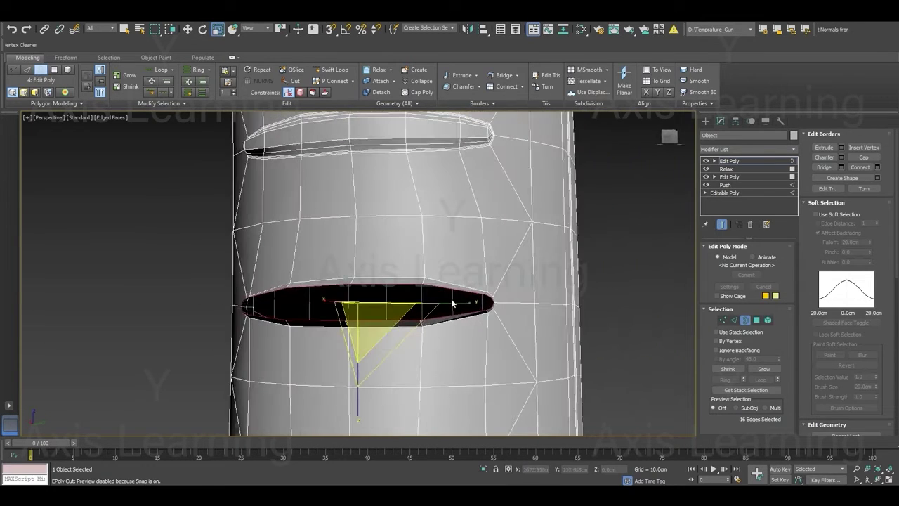
left_click_drag(464, 307, 465, 307)
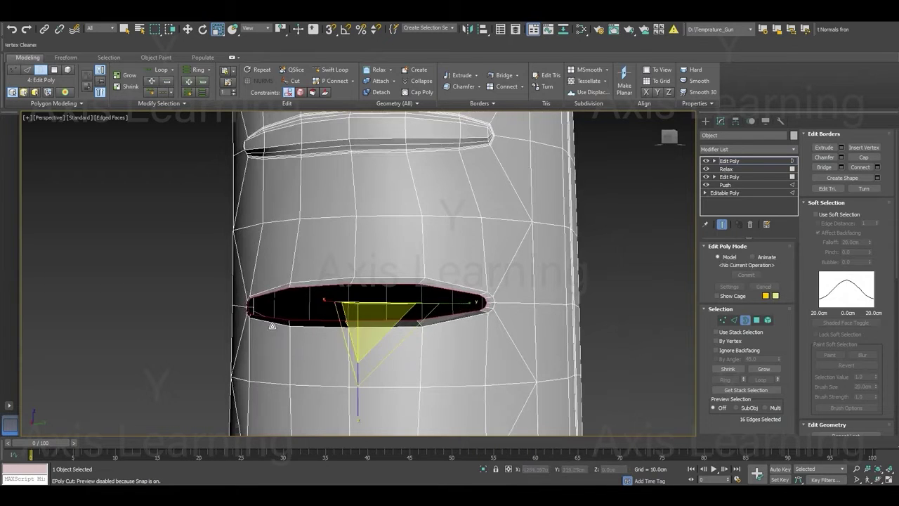
- Orbit around the handle to inspect the slot and select the edge at its left tip
mouse_move(355, 324)
middle_mouse_down("alt")
mouse_move(299, 329)
mouse_move(348, 340)
mouse_move(329, 335)
mouse_move(279, 361)
middle_mouse_up("alt")
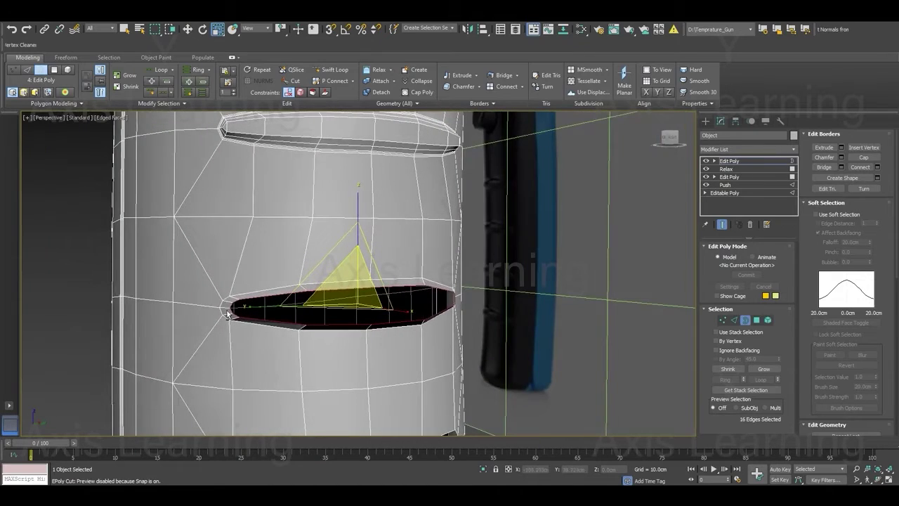
middle_click_drag(227, 316, 261, 285, "alt")
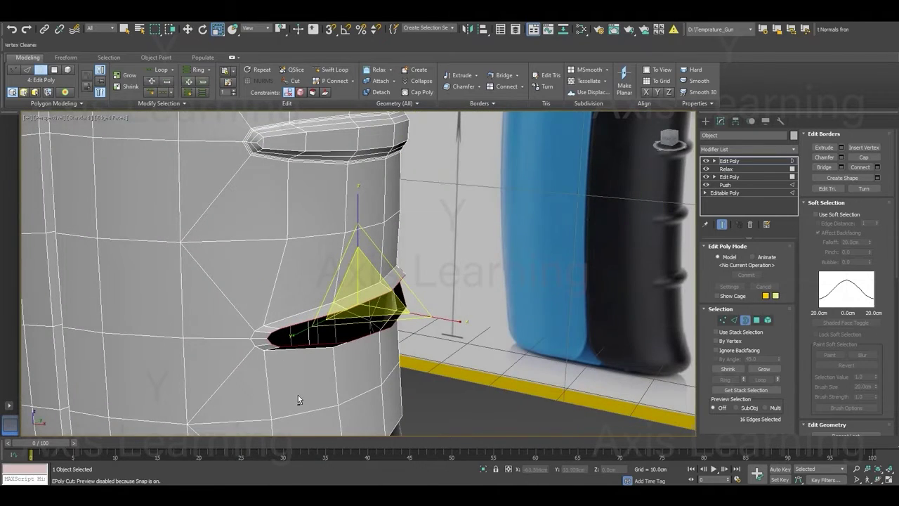
mouse_move(286, 390)
middle_mouse_down("alt")
mouse_move(255, 363)
mouse_move(256, 313)
mouse_move(234, 279)
middle_mouse_up("alt")
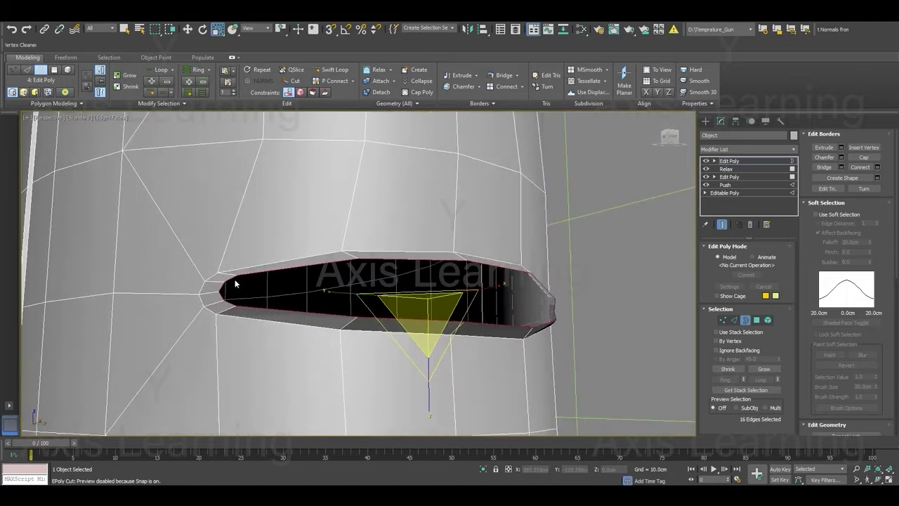
key("2")
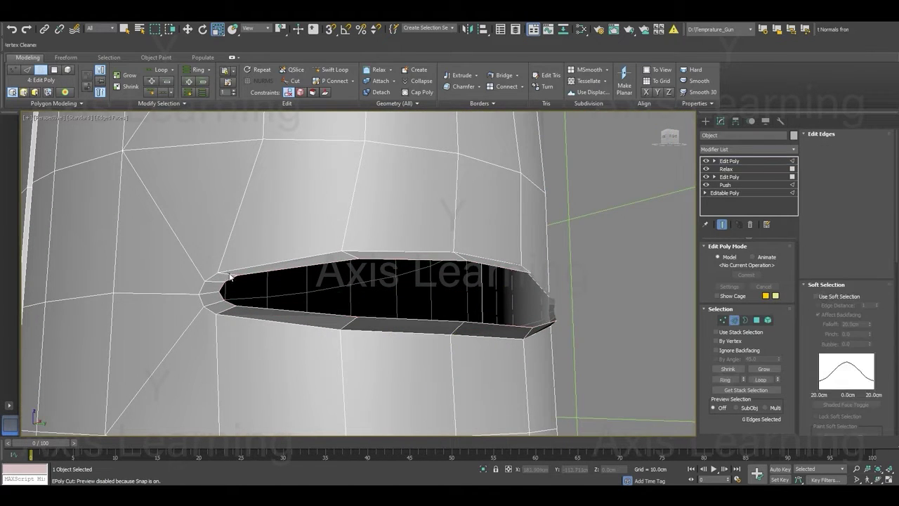
left_click(229, 274)
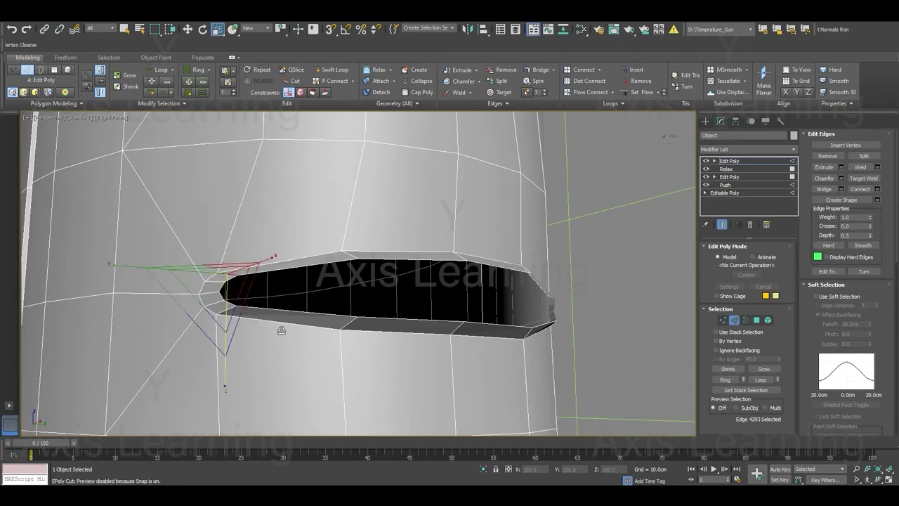
- Slide the slot's left-corner edges, test Set Flow and Edge constraint, then undo
key("w")
scroll(843, 338, "down", 5)
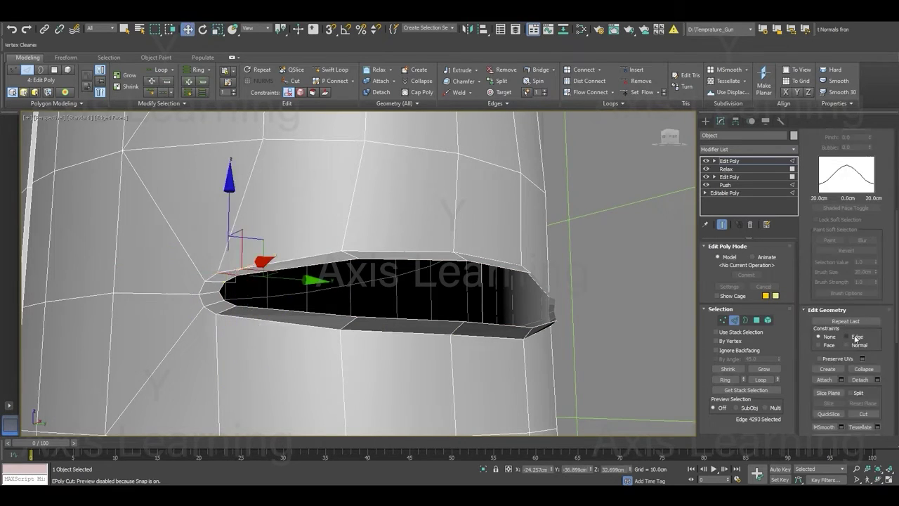
middle_click_drag(384, 260, 316, 274, "alt")
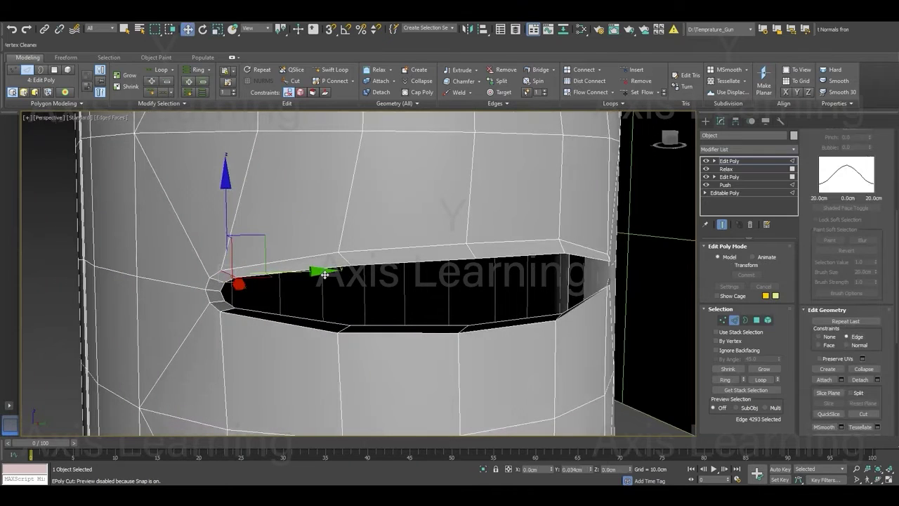
left_click_drag(323, 274, 361, 270)
left_click(231, 317)
left_click(230, 312)
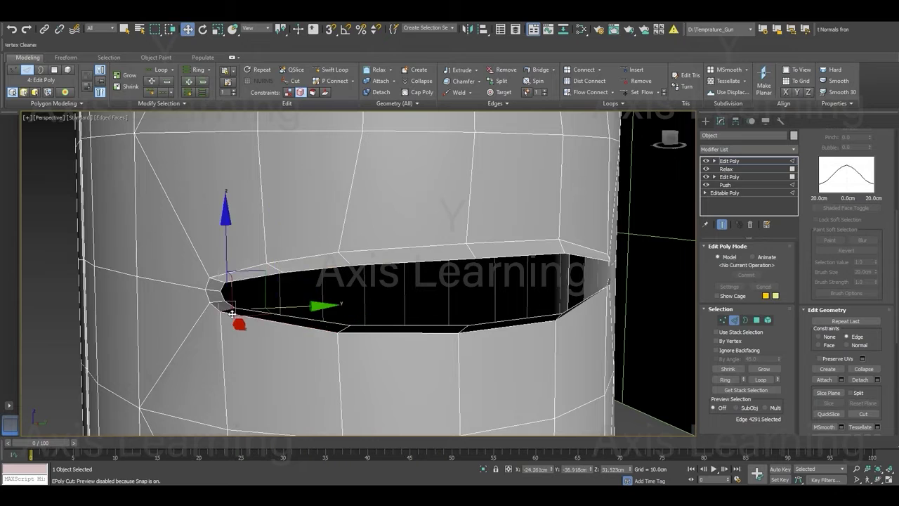
middle_click_drag(271, 322, 309, 318, "alt")
mouse_move(318, 316)
left_mouse_down()
mouse_move(359, 321)
mouse_move(348, 321)
left_mouse_up()
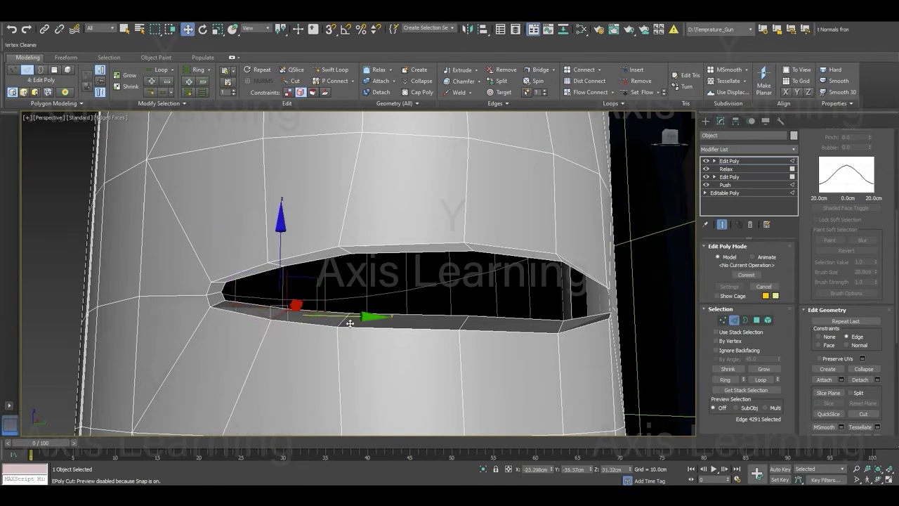
middle_click_drag(348, 321, 550, 111, "alt")
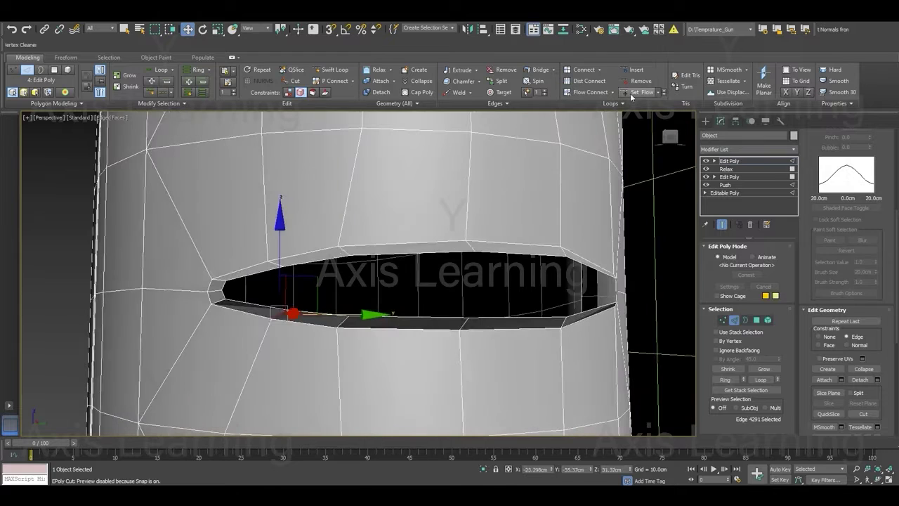
left_click(633, 96)
left_click(636, 92)
left_click(635, 94)
key("ctrl+z")
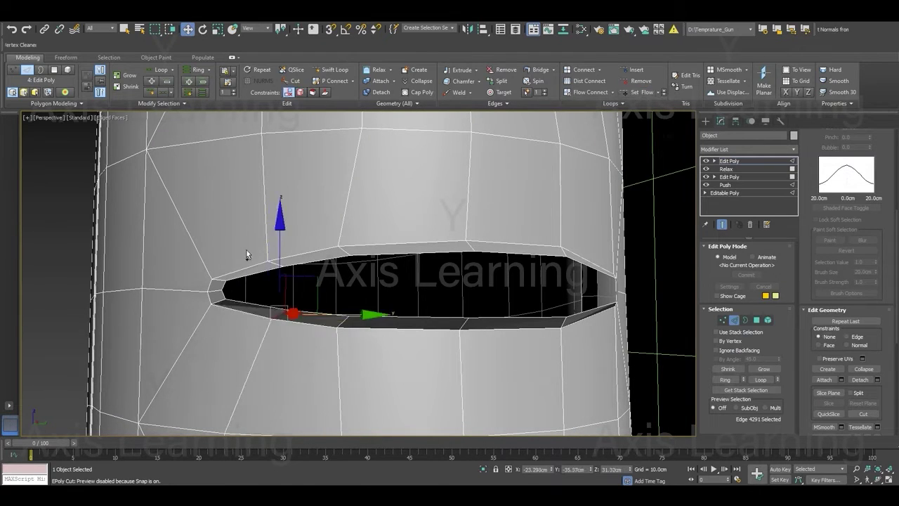
- Nudge the two left-corner vertices of the slot slightly along Y
key("1")
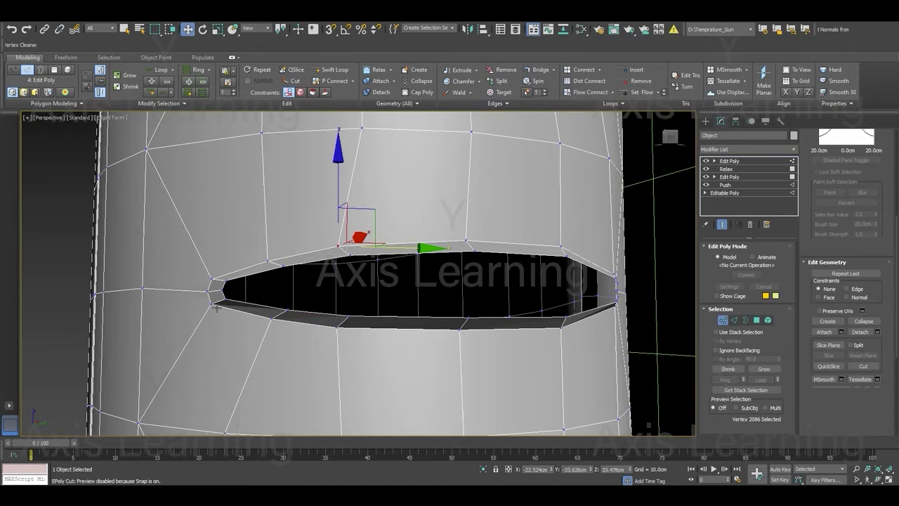
left_click(216, 305)
scroll(218, 311, "down", 2)
scroll(218, 312, "down", 2)
scroll(218, 313, "up", 3)
scroll(218, 313, "up", 2)
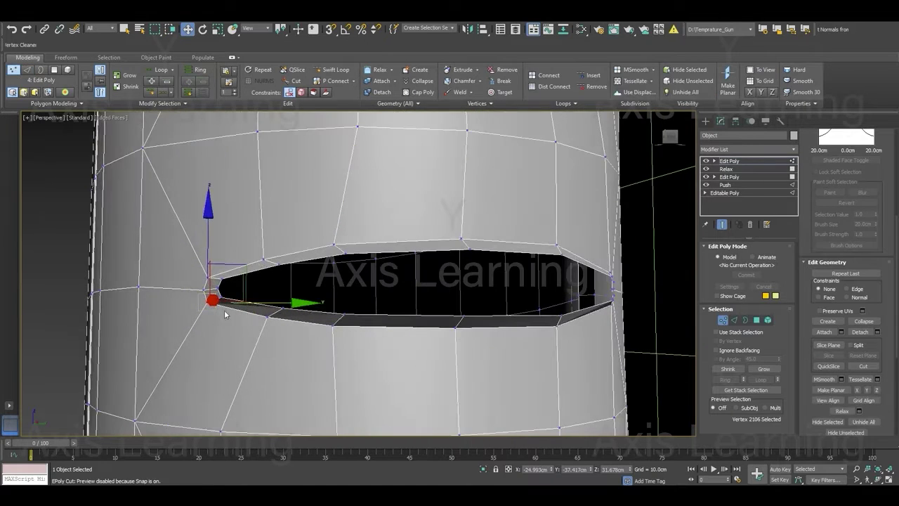
left_click(217, 298, "ctrl")
left_click_drag(289, 296, 294, 294)
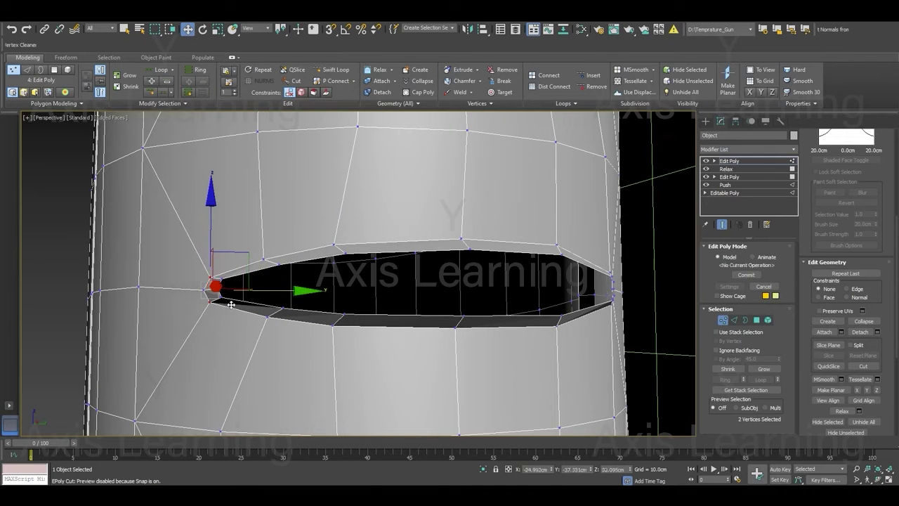
scroll(293, 294, "down", 2)
scroll(302, 302, "down", 2)
middle_click_drag(317, 321, 276, 315, "alt")
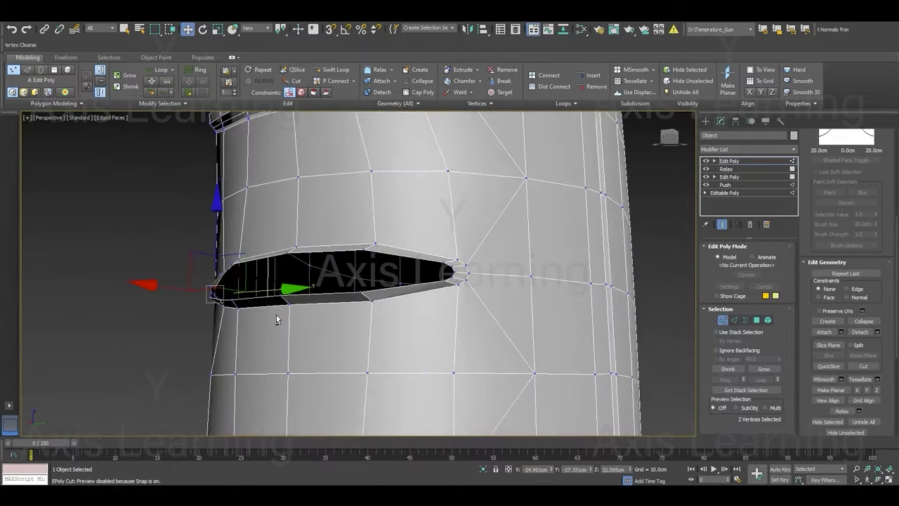
- Slide and slightly rotate the edges at the slot's right end to sharpen it
key("2")
left_click(465, 288)
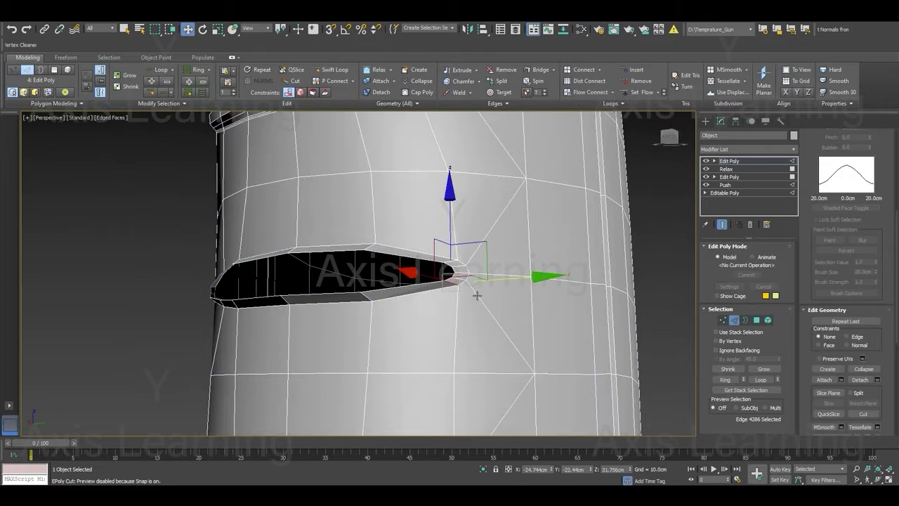
middle_click_drag(475, 295, 492, 292, "alt")
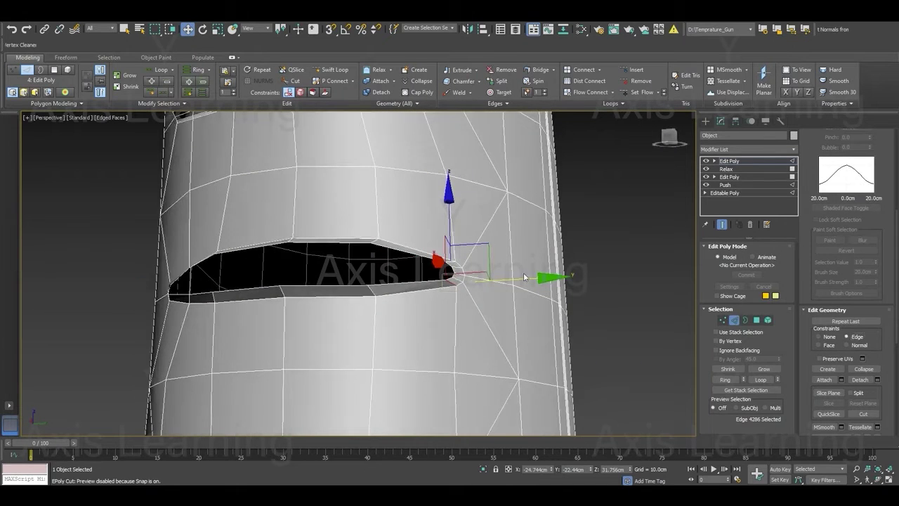
mouse_move(547, 281)
left_mouse_down()
mouse_move(496, 284)
mouse_move(458, 269)
mouse_move(470, 271)
left_mouse_up()
key("e")
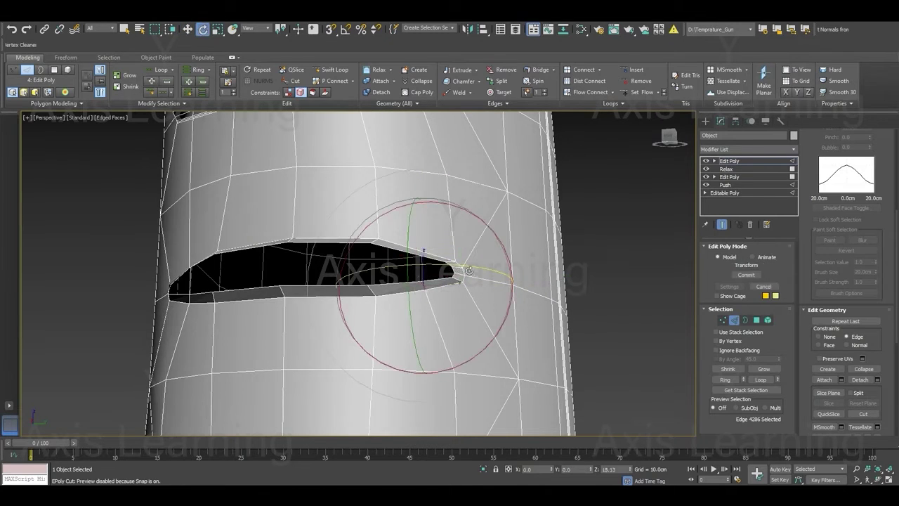
key("w")
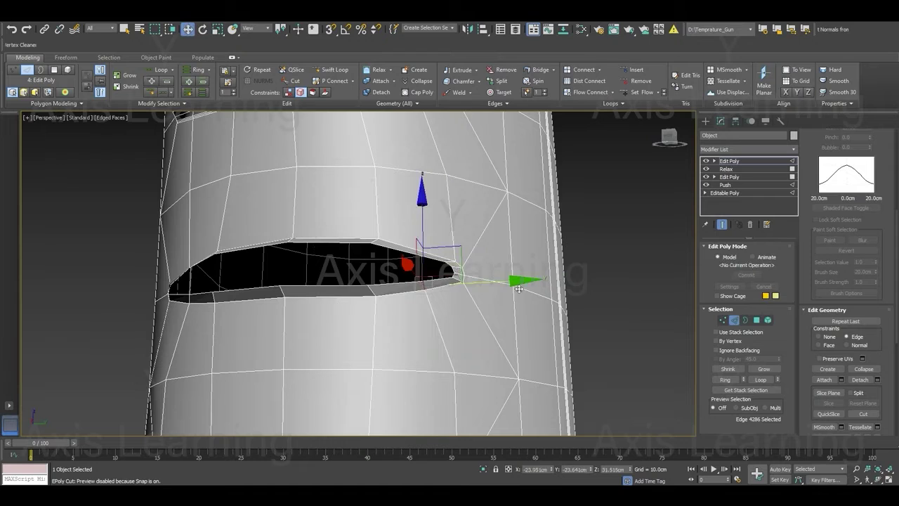
left_click_drag(519, 287, 479, 272)
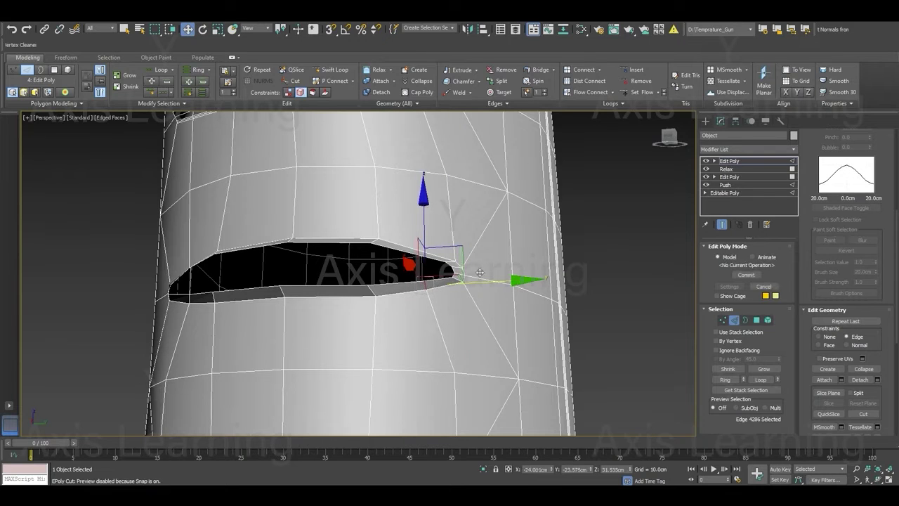
scroll(436, 259, "up", 2)
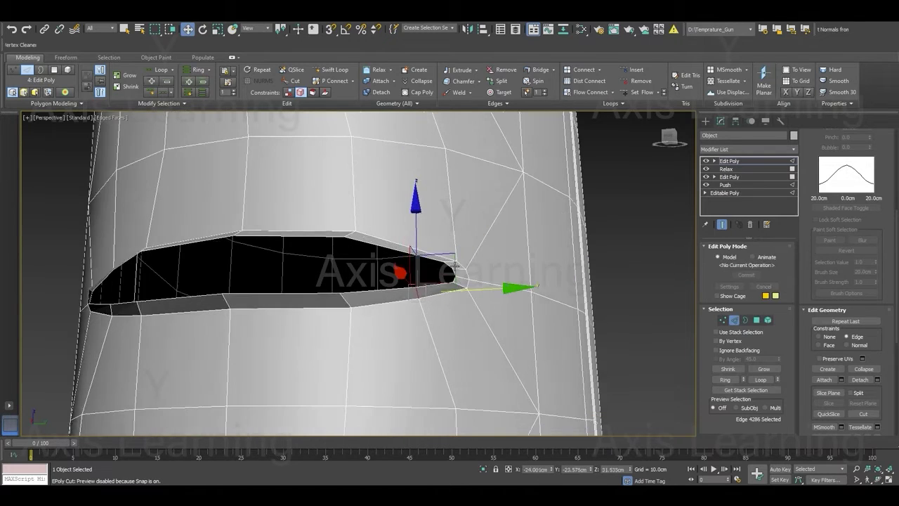
left_click(641, 92)
middle_click_drag(464, 260, 492, 252, "alt")
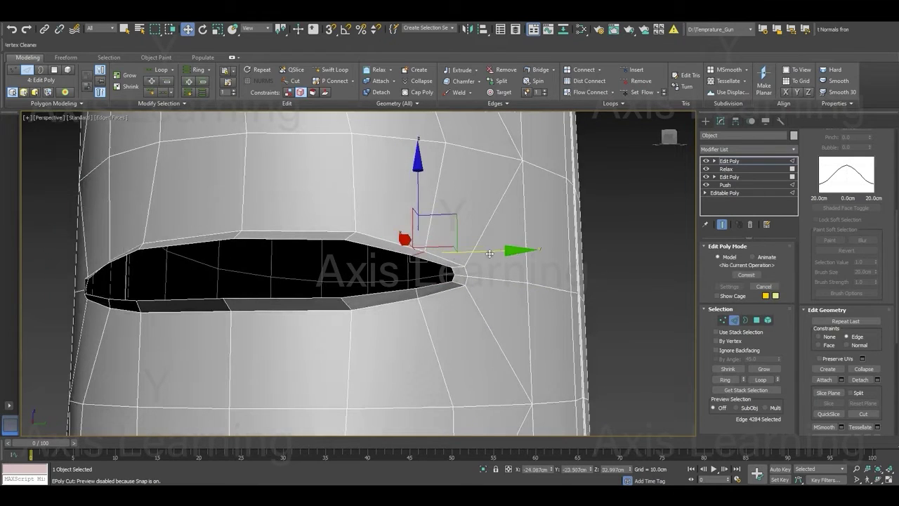
key("e")
left_click_drag(463, 244, 478, 244)
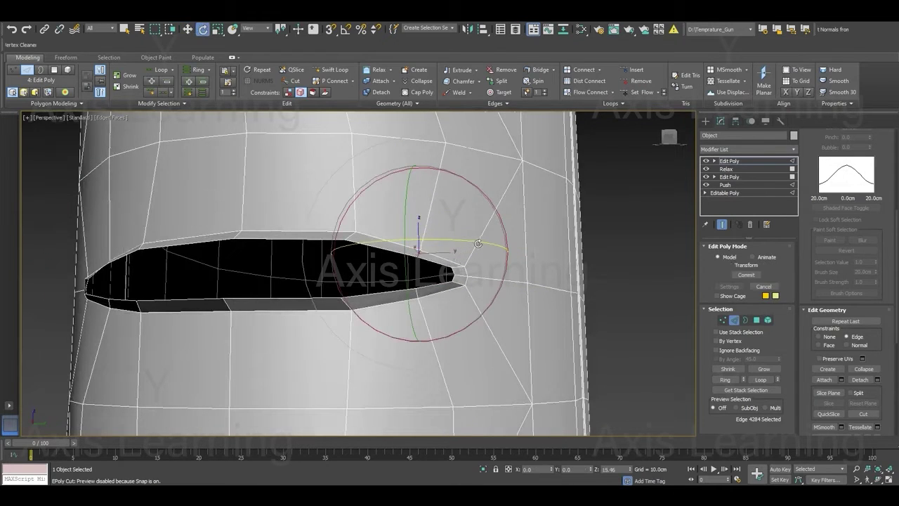
key("w")
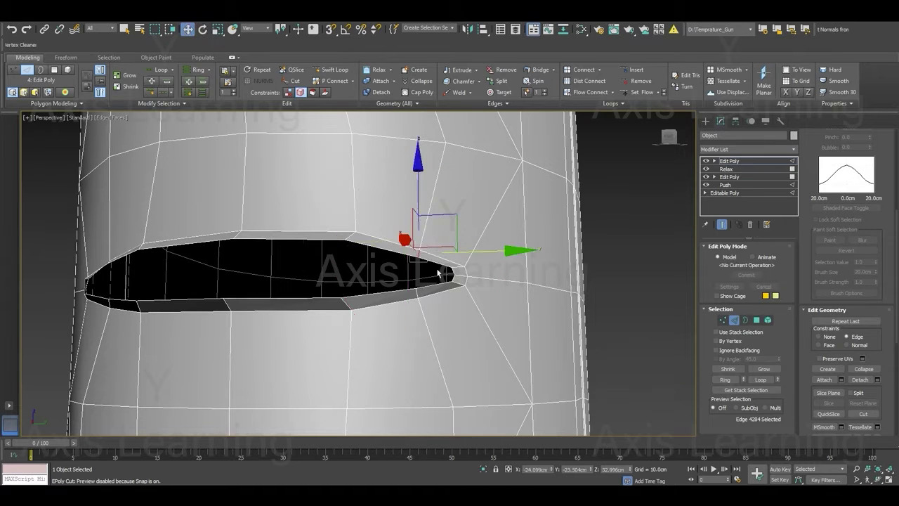
scroll(379, 301, "down", 3)
scroll(379, 300, "up", 2)
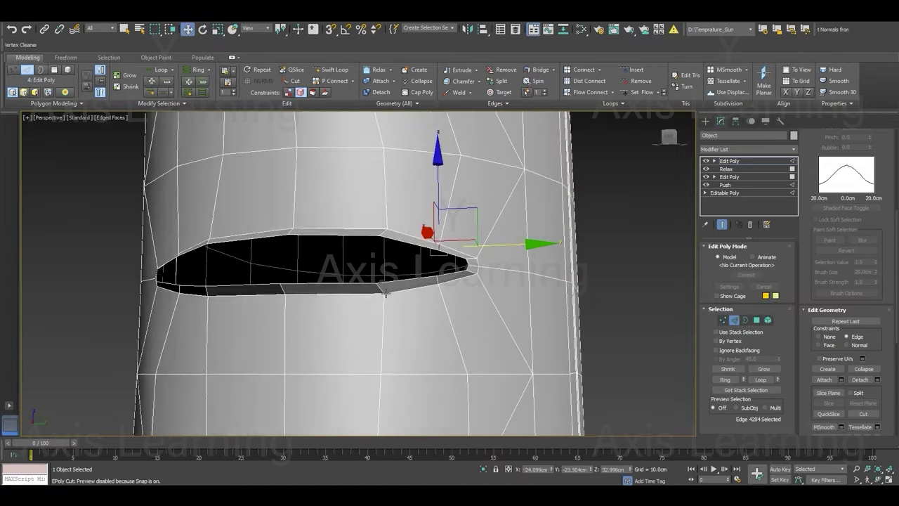
- Apply Set Flow to the slot's rim edges and shift the upper edge along X
left_click(385, 293)
left_click(362, 288)
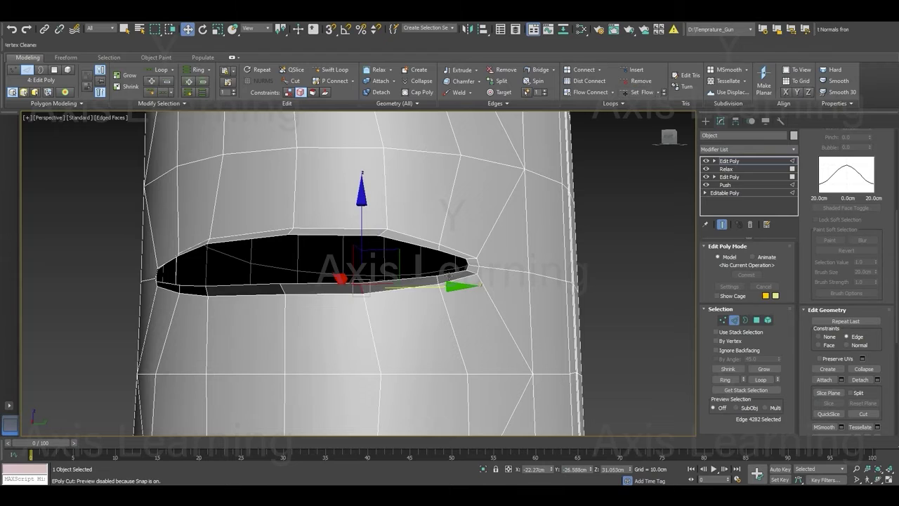
left_click(443, 284)
left_click(639, 95)
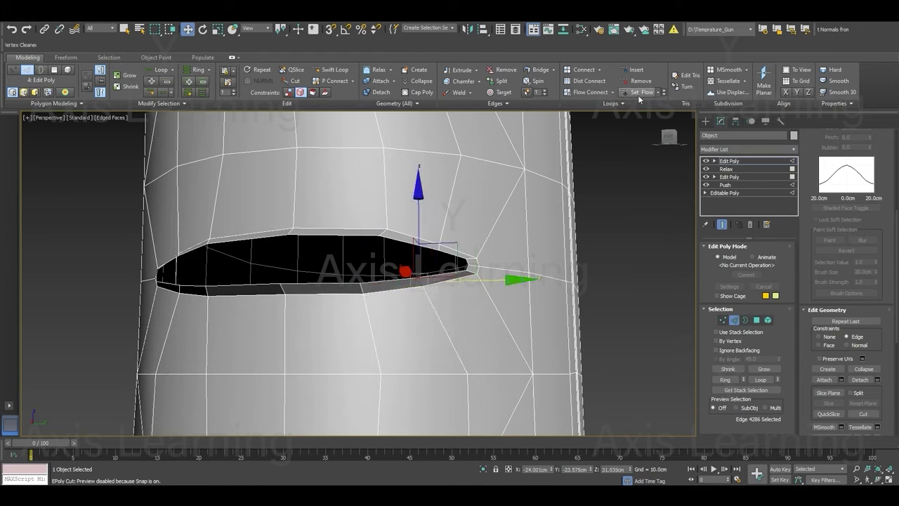
left_click(443, 246)
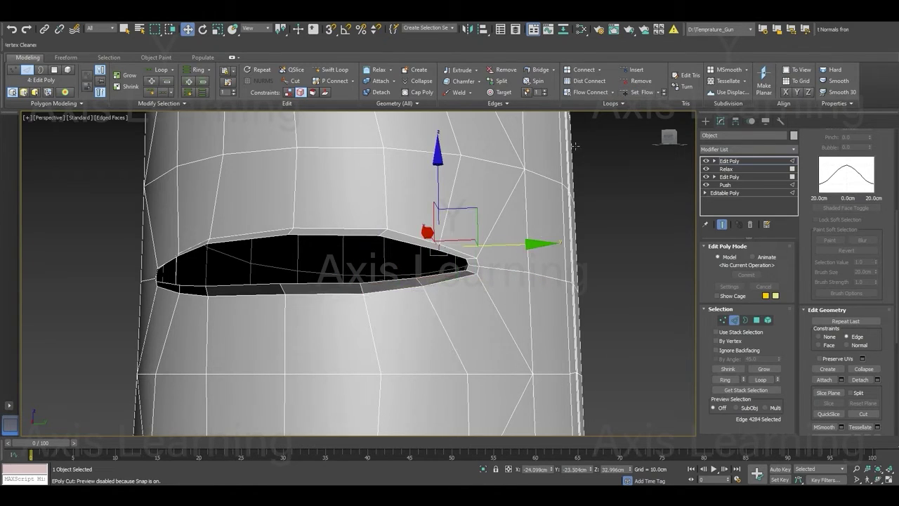
left_click(632, 94)
left_click(633, 96)
left_click_drag(531, 246, 518, 245)
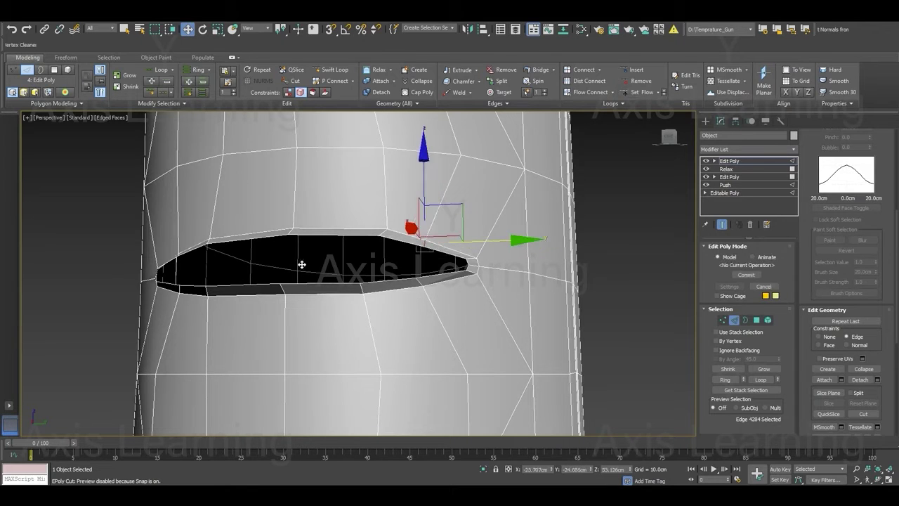
- Move the upper-left and lower slot edges slightly along Y
middle_click_drag(301, 263, 261, 274, "alt")
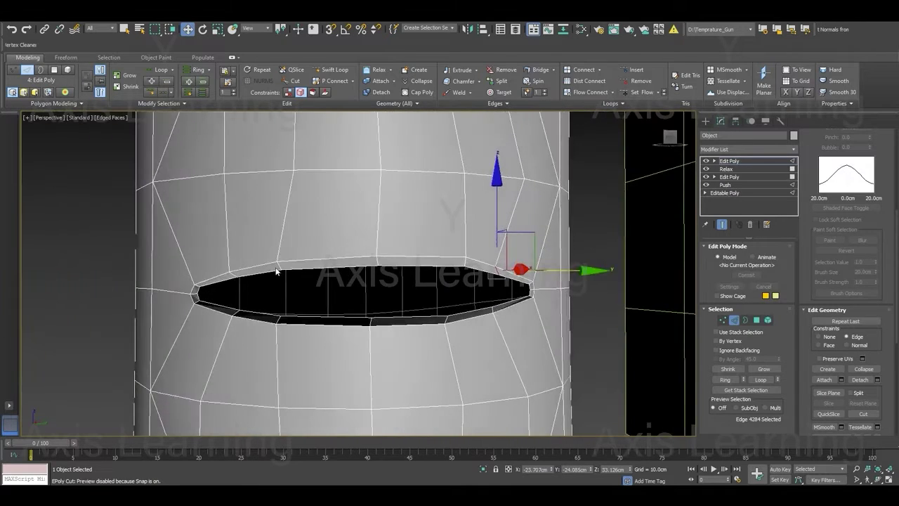
left_click(282, 267)
left_click(289, 322, "ctrl")
mouse_move(289, 321)
middle_mouse_down("alt")
mouse_move(313, 317)
mouse_move(375, 333)
middle_mouse_up("alt")
mouse_move(361, 324)
left_mouse_down()
mouse_move(383, 322)
mouse_move(406, 339)
left_mouse_up()
middle_click_drag(406, 339, 475, 258, "alt")
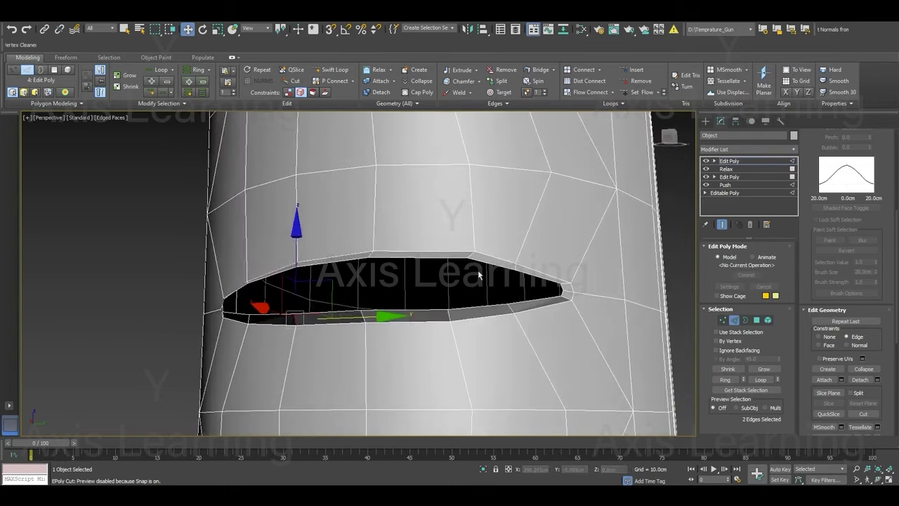
- Nudge the opposite pair of slot rim edges a small amount along Y
left_click(470, 260)
left_click(444, 337, "ctrl")
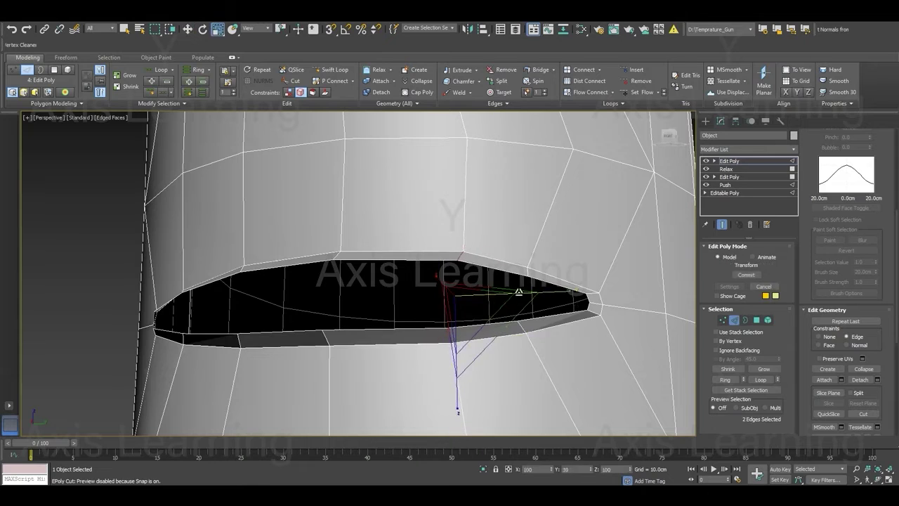
key("w")
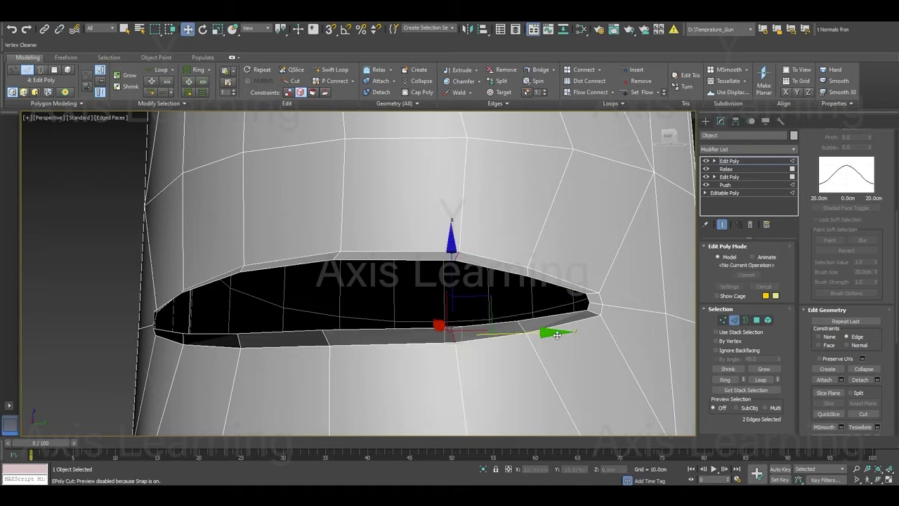
left_click_drag(543, 335, 538, 335)
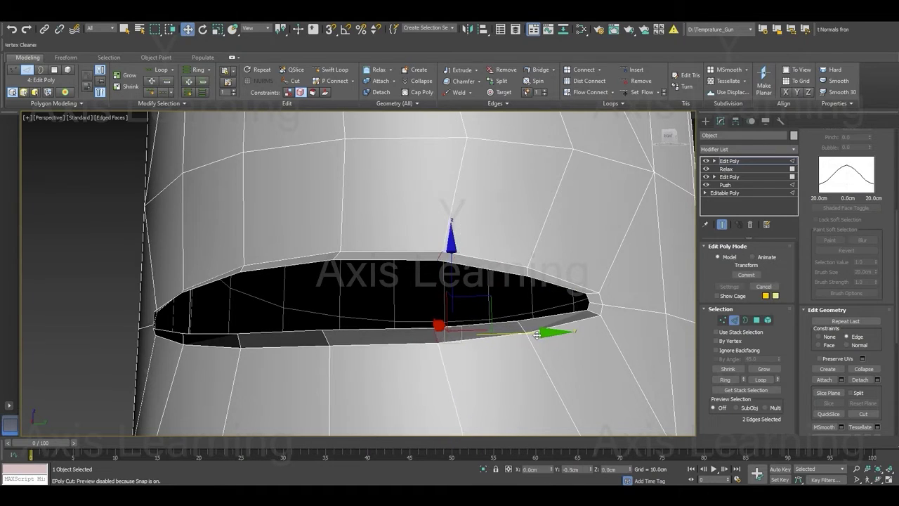
scroll(460, 331, "down", 3)
middle_click_drag(487, 321, 534, 334, "alt")
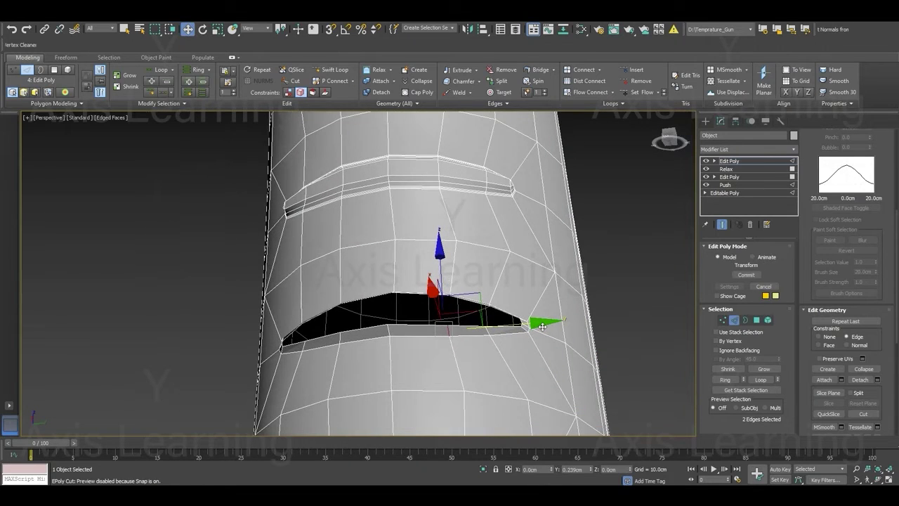
- Move the two vertices above the lower slot slightly left along X
key("1")
left_click(457, 242)
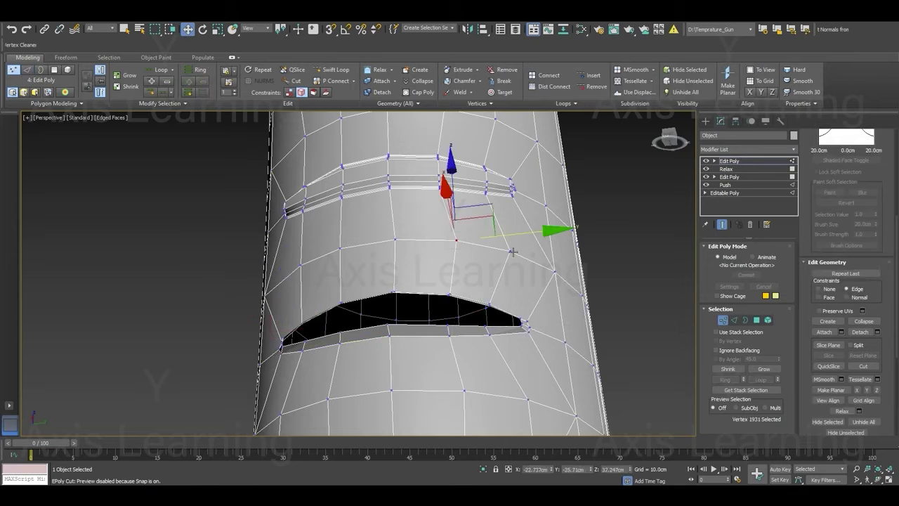
left_click_drag(562, 235, 551, 233)
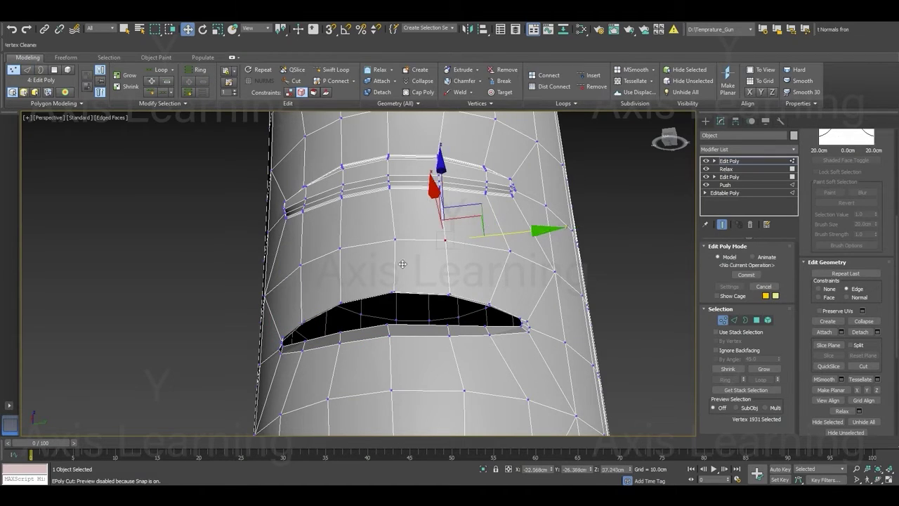
middle_click_drag(402, 264, 411, 289, "alt")
left_click(396, 241)
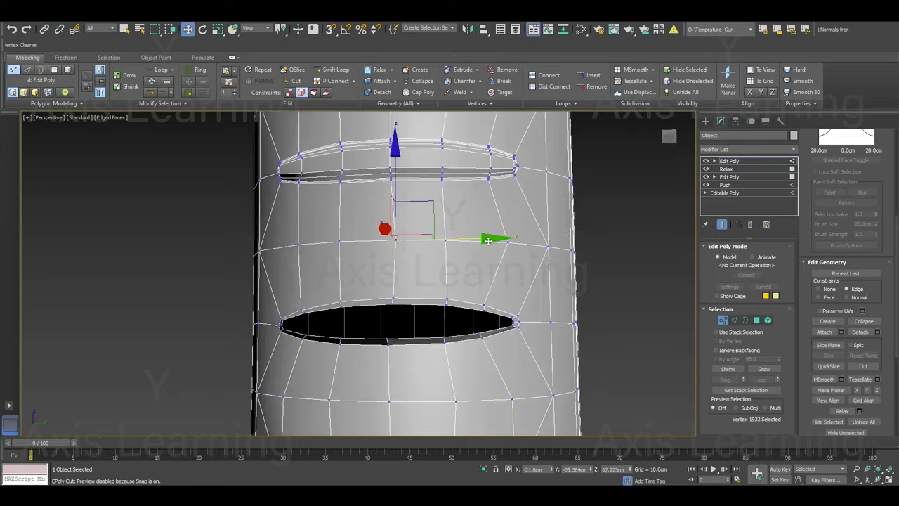
left_click_drag(488, 241, 484, 241)
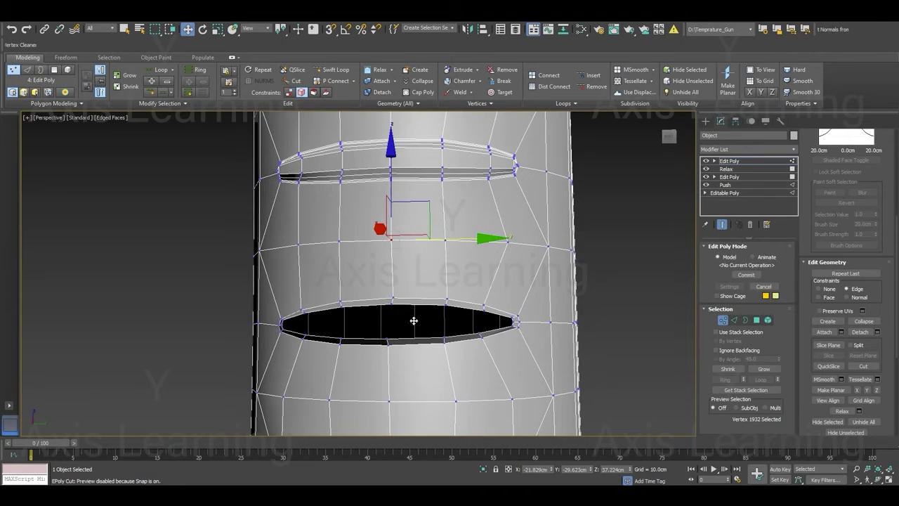
mouse_move(413, 320)
middle_mouse_down("alt")
mouse_move(396, 359)
mouse_move(423, 364)
mouse_move(375, 348)
mouse_move(403, 361)
mouse_move(413, 356)
mouse_move(408, 344)
mouse_move(410, 353)
mouse_move(389, 350)
mouse_move(517, 330)
middle_mouse_up("alt")
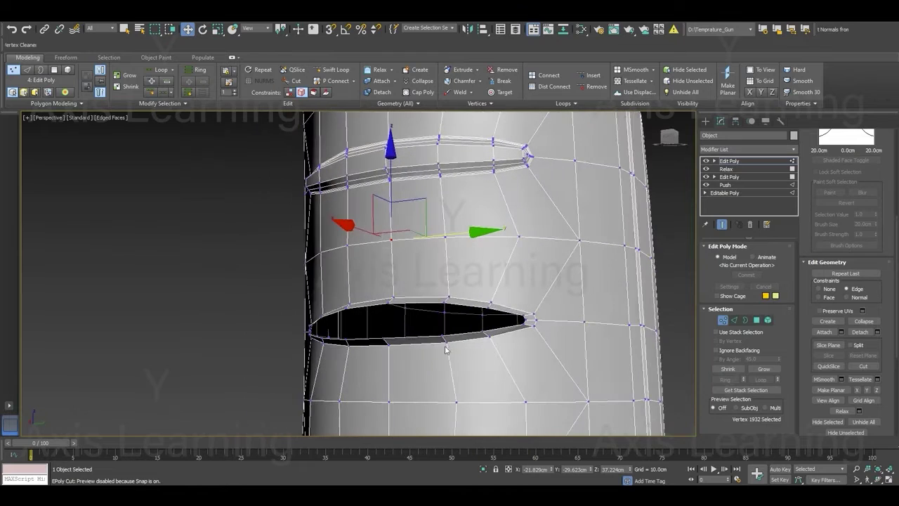
key("2")
left_click(516, 330)
- Bridge the first three opposite edge pairs across the slot's opening
scroll(517, 329, "up", 3)
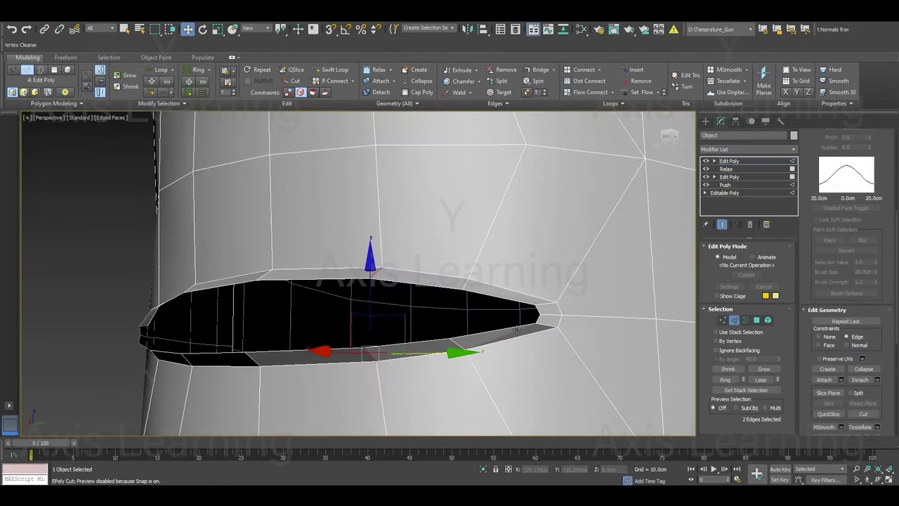
left_click(511, 331)
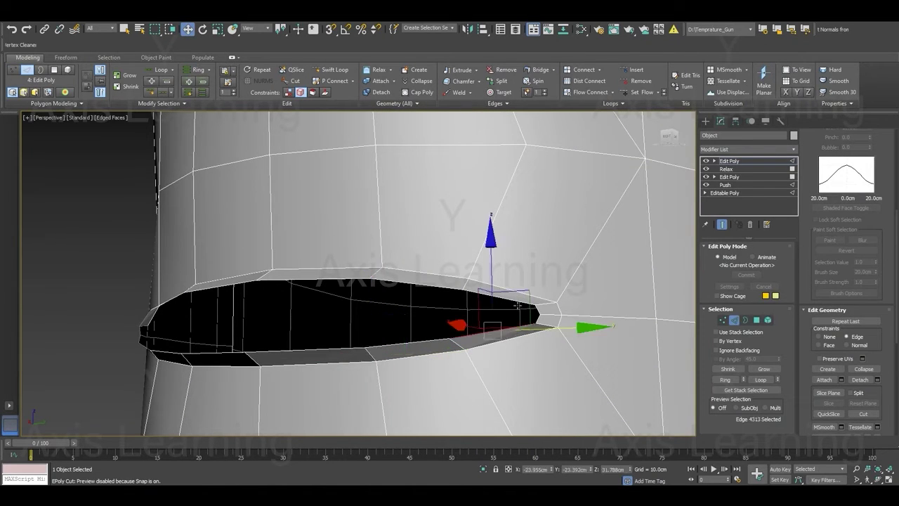
left_click(518, 305, "ctrl")
scroll(828, 347, "up", 3)
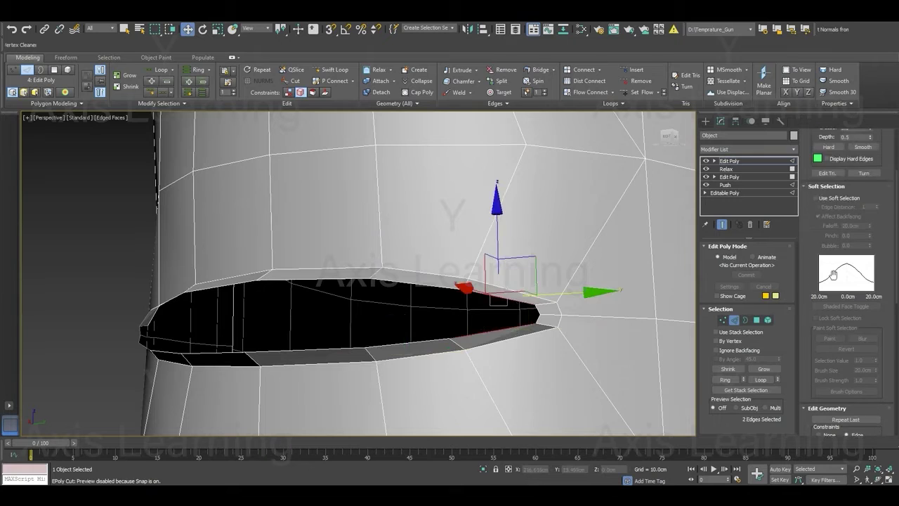
scroll(832, 282, "up", 3)
left_click(824, 189)
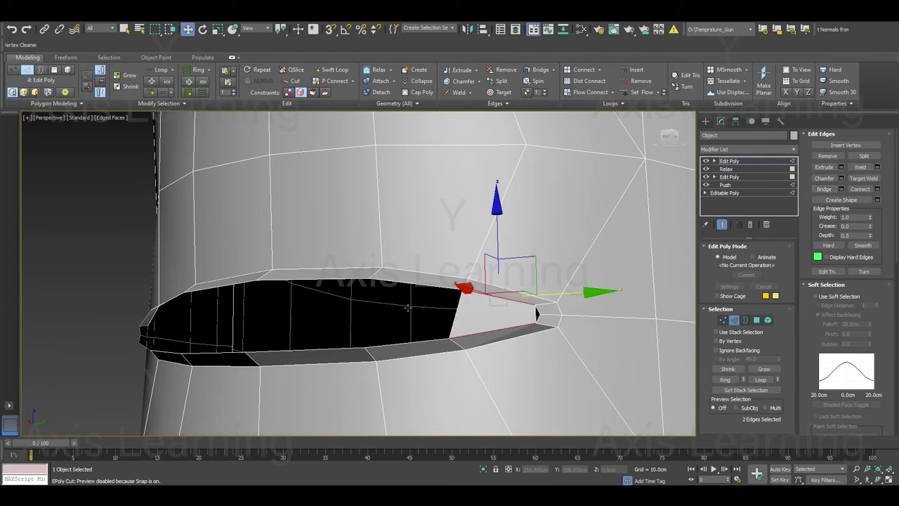
left_click(434, 290)
left_click(419, 348, "ctrl")
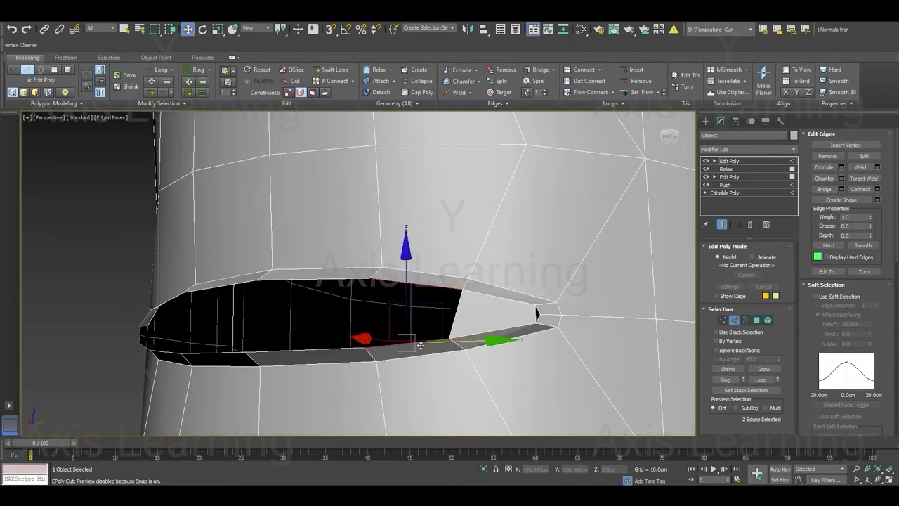
left_click(816, 189)
left_click(334, 282)
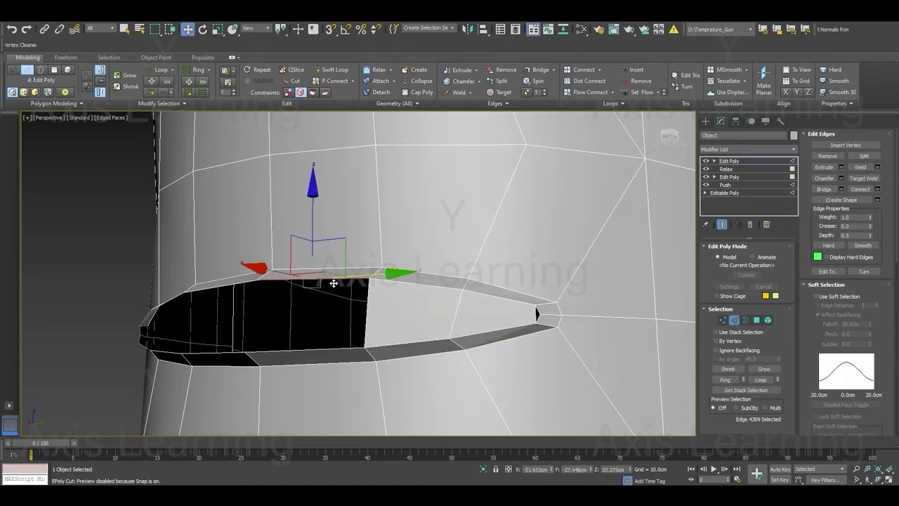
left_click(313, 354, "ctrl")
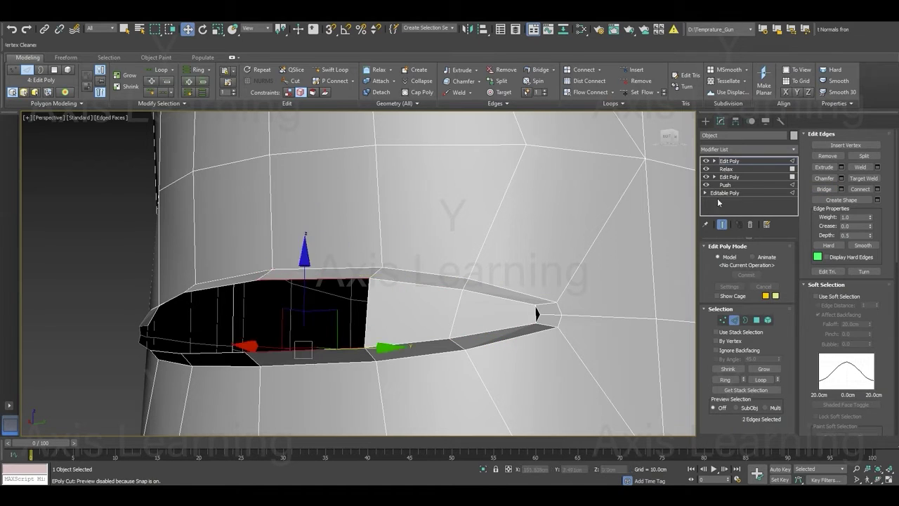
left_click(824, 189)
- Bridge the remaining three edge pairs to close the rest of the gap
mouse_move(302, 288)
middle_mouse_down("alt")
mouse_move(260, 285)
mouse_move(226, 306)
middle_mouse_up("alt")
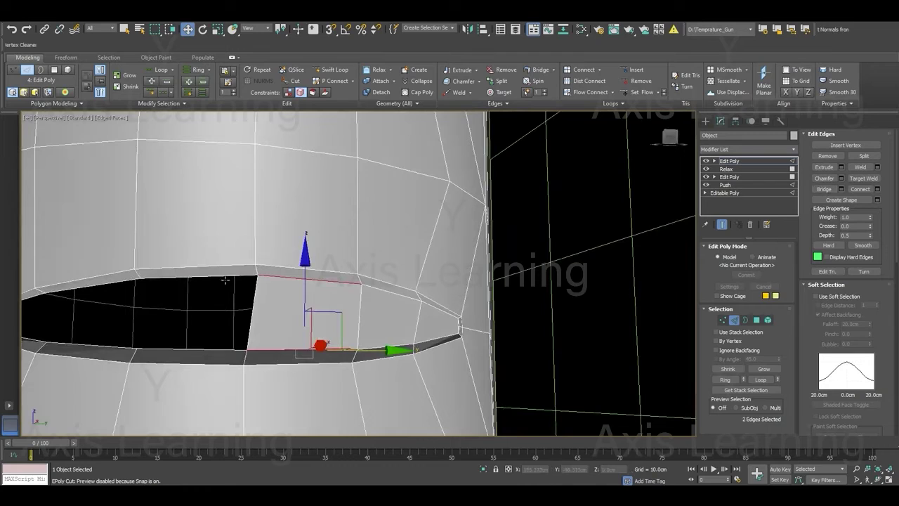
left_click(226, 280)
left_click(177, 354, "ctrl")
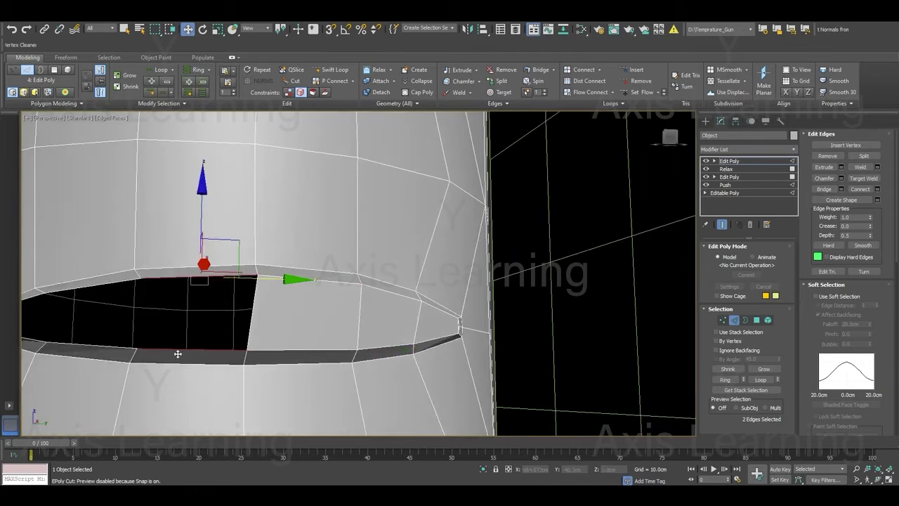
left_click(823, 188)
left_click(118, 287)
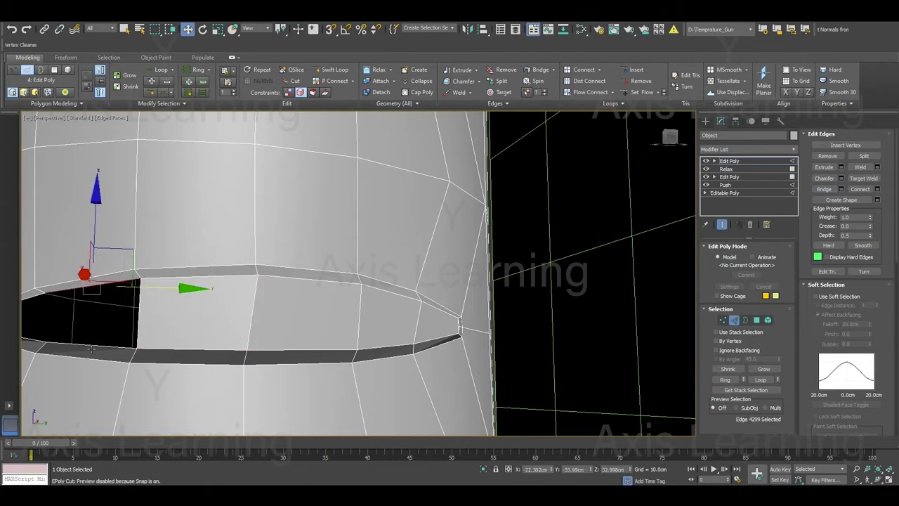
left_click(92, 348, "ctrl")
middle_click_drag(91, 348, 124, 303, "alt")
scroll(127, 302, "up", 3)
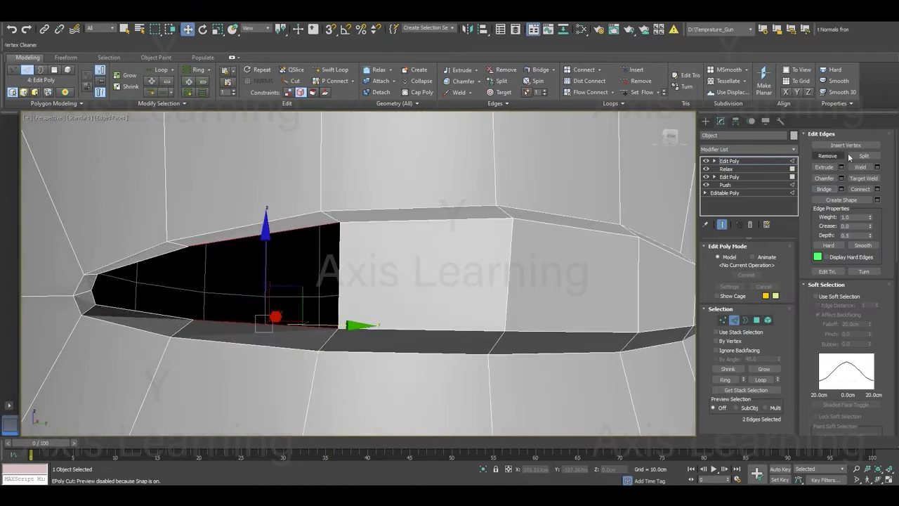
left_click(824, 189)
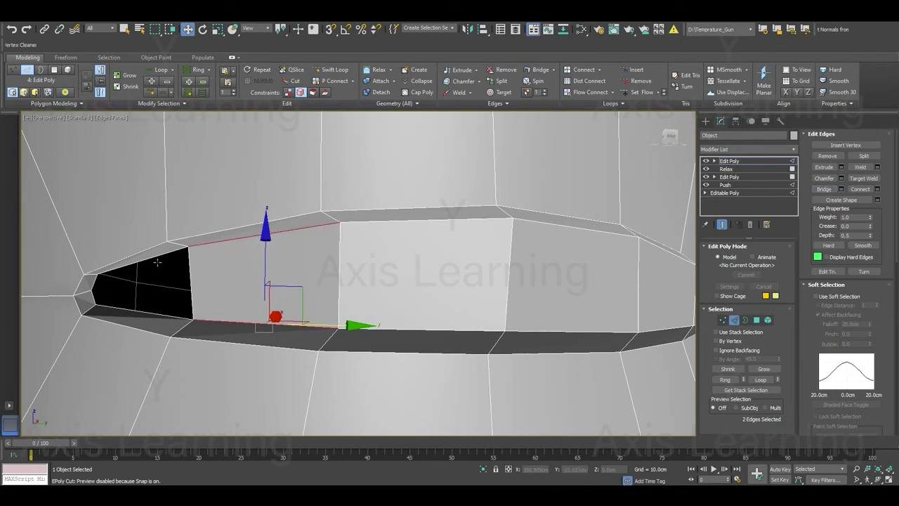
left_click(157, 262)
left_click(146, 315, "ctrl")
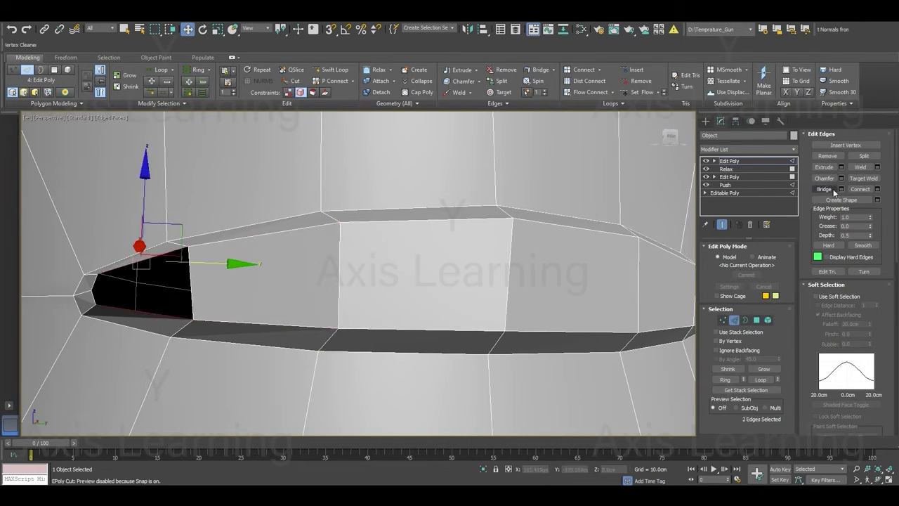
left_click(824, 189)
- Select a crossing edge on the slot floor and Ring-select its edges
left_click(339, 278)
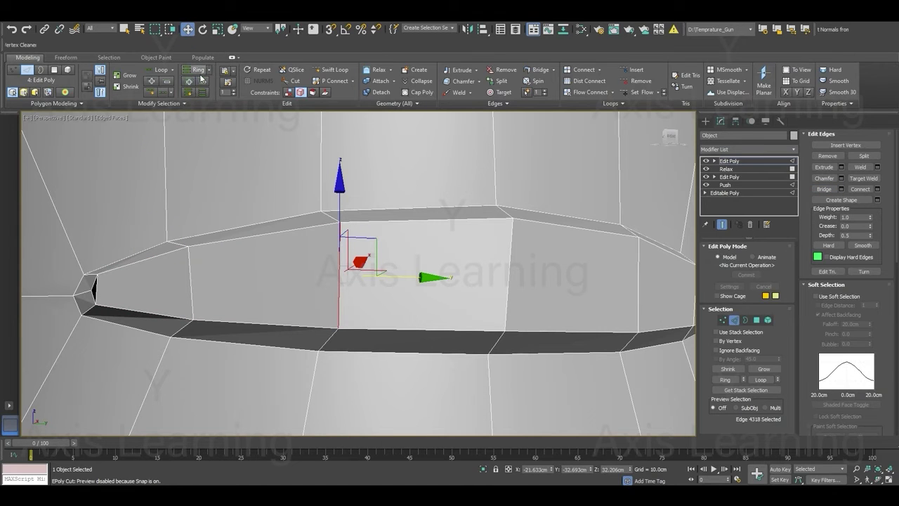
left_click(201, 76)
scroll(176, 237, "down", 3)
- Connect the ring edges into a lengthwise loop across the slot floor, then switch to Vertex level in wireframe
middle_click_drag(176, 237, 482, 241, "alt")
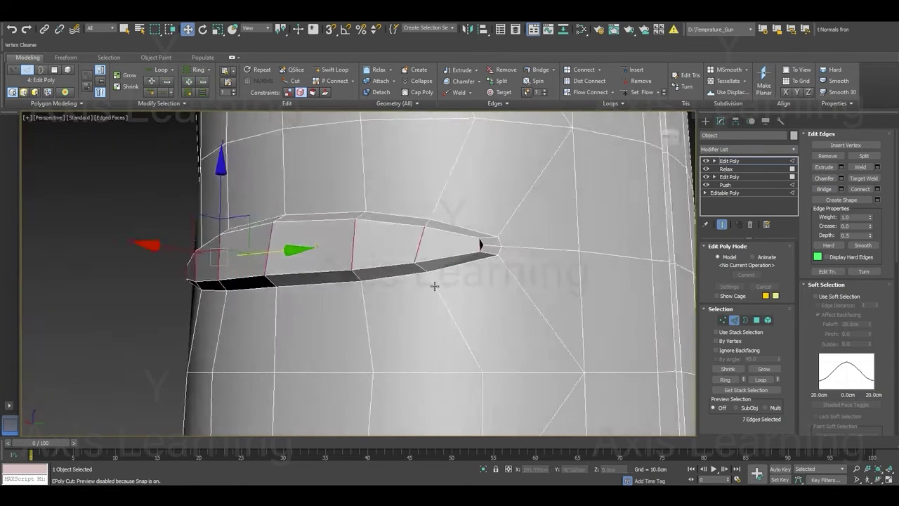
right_click(435, 243)
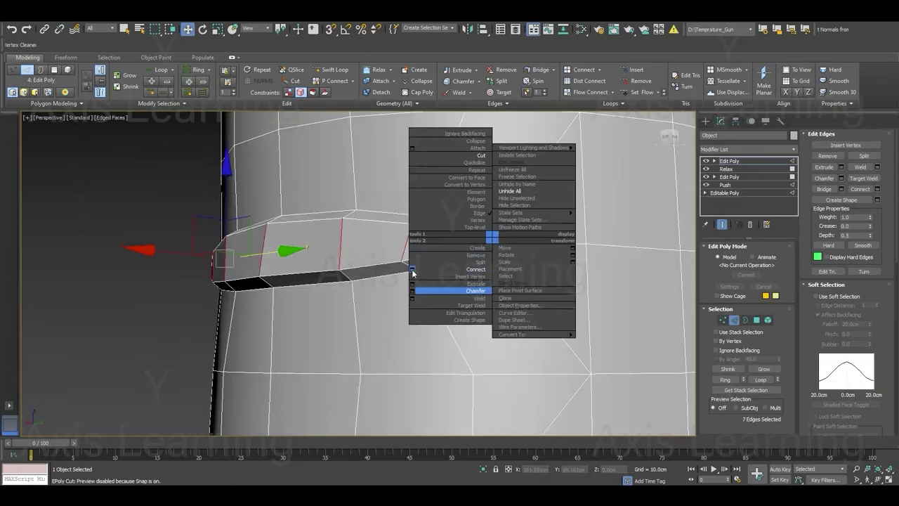
left_click(456, 287)
left_click(363, 319)
mouse_move(382, 305)
middle_mouse_down("alt")
mouse_move(431, 283)
mouse_move(442, 298)
middle_mouse_up("alt")
key("1")
key("F3")
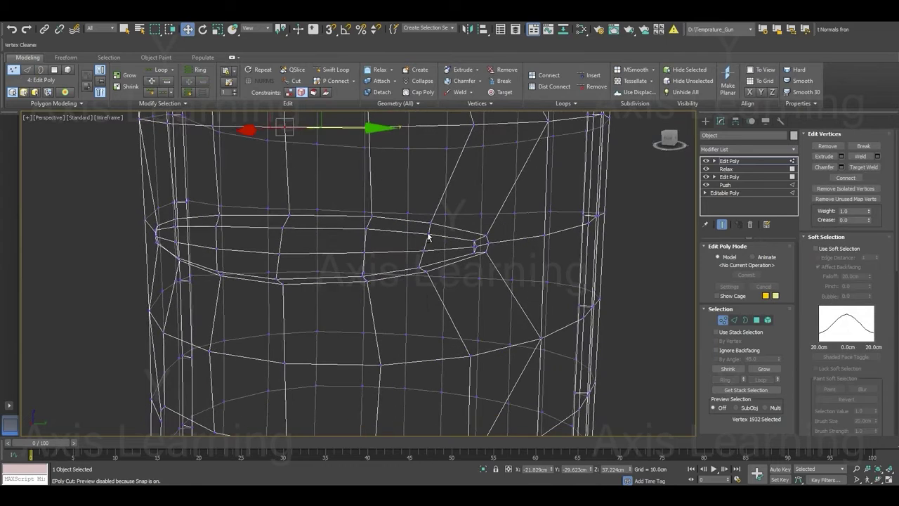
- Marquee-select the vertices along the slot's upper rim edge
scroll(429, 235, "up", 2)
scroll(422, 227, "up", 1)
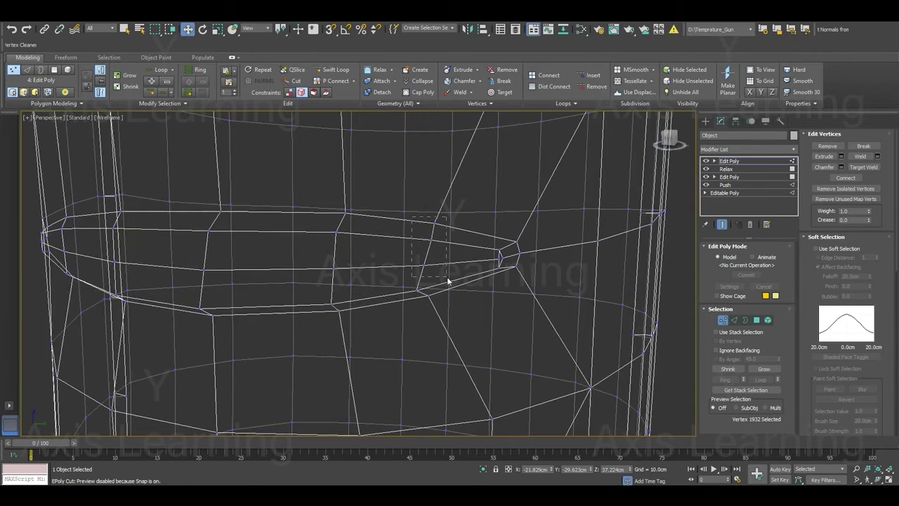
left_click_drag(447, 279, 435, 293)
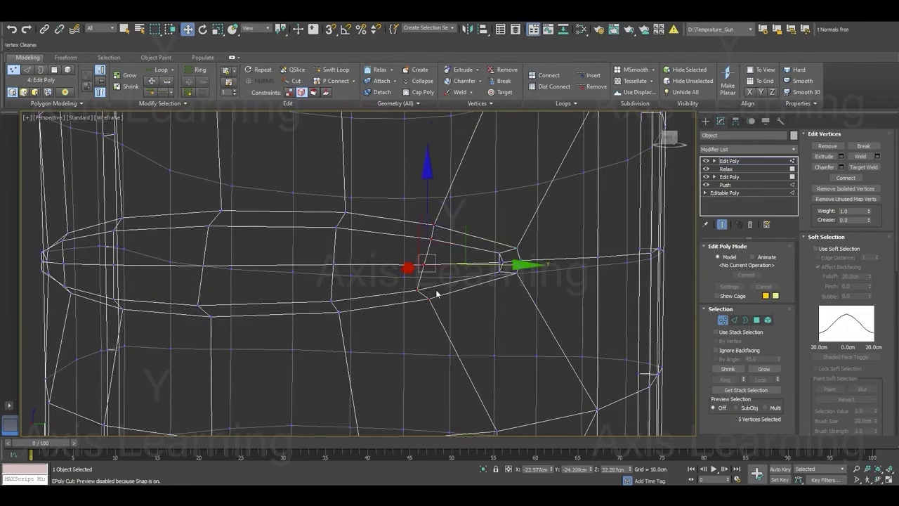
key("F3")
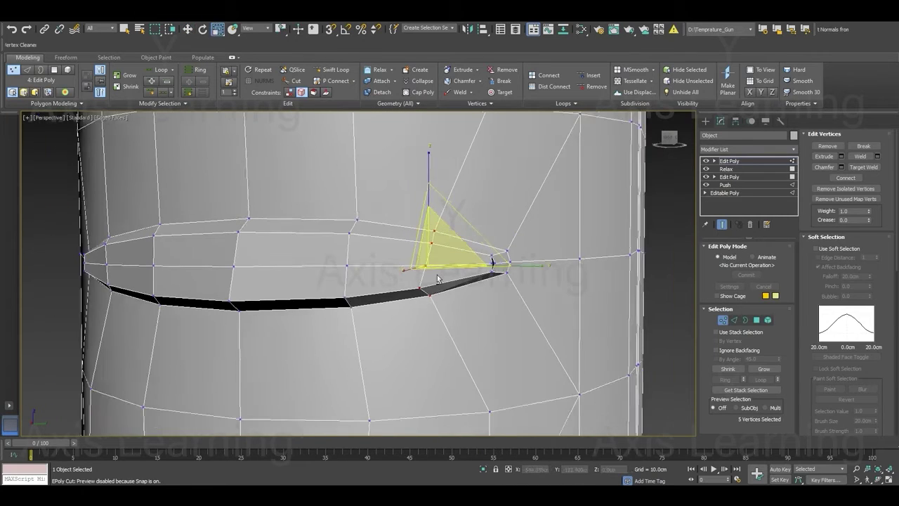
scroll(437, 298, "down", 3)
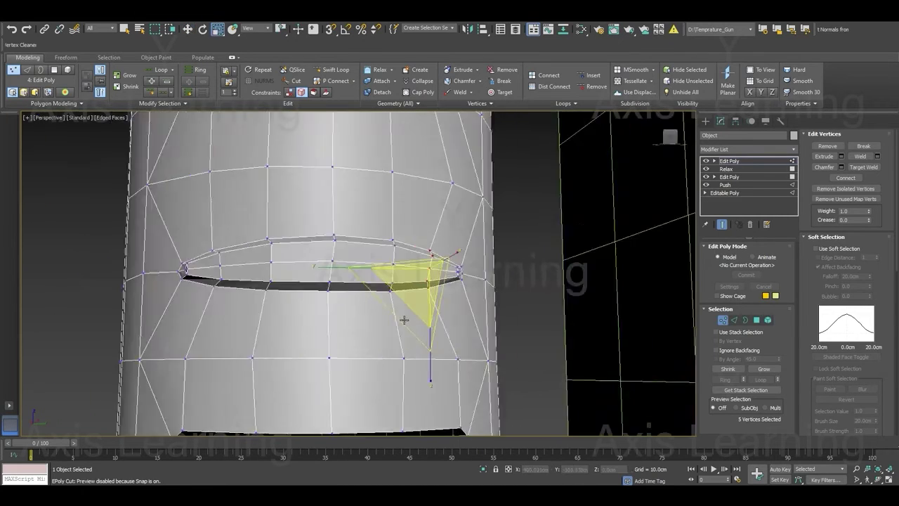
mouse_move(379, 332)
middle_mouse_down("alt")
mouse_move(378, 324)
mouse_move(462, 321)
mouse_move(375, 321)
middle_mouse_up("alt")
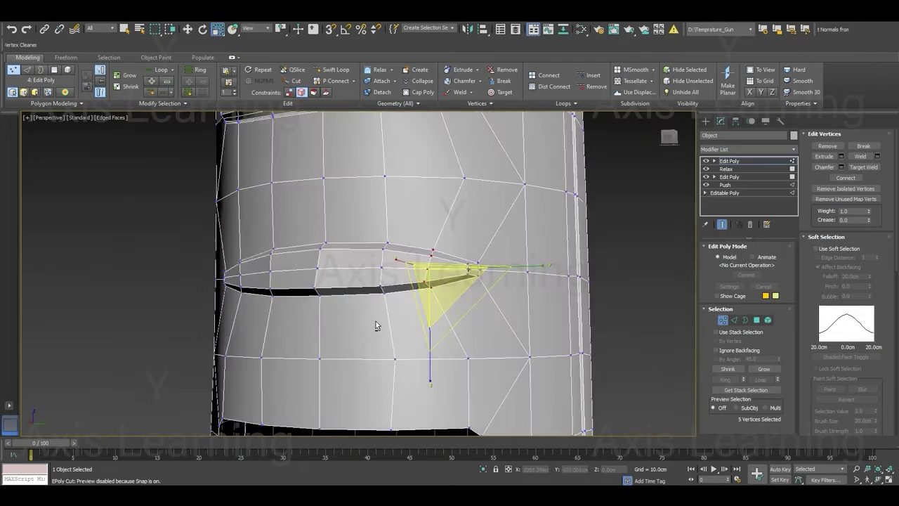
scroll(736, 348, "down", 5)
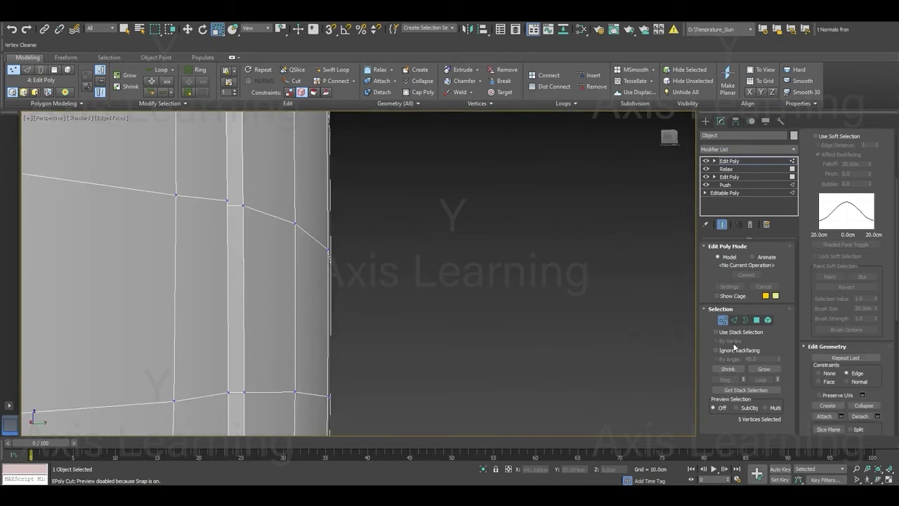
mouse_move(493, 293)
middle_mouse_down("alt")
mouse_move(283, 308)
mouse_move(333, 305)
middle_mouse_up("alt")
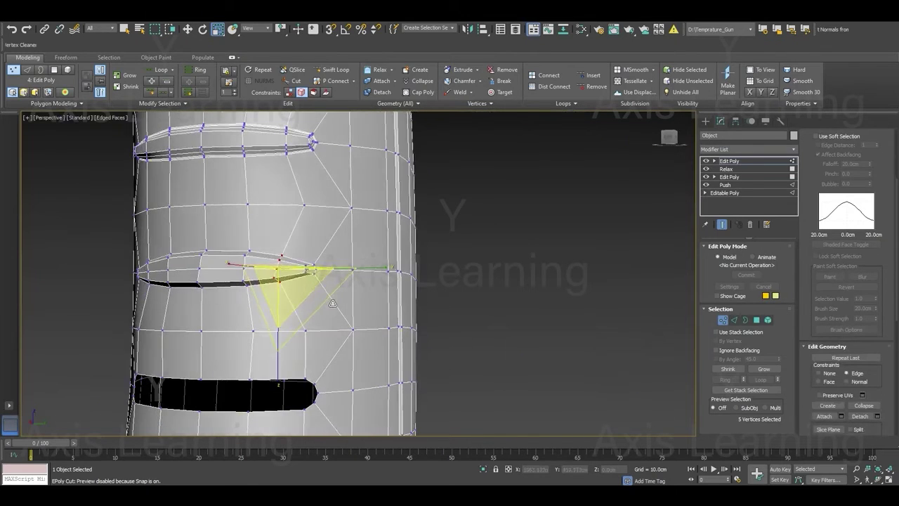
- Squash the selected rim vertices to 26% in Y and nudge them slightly along Y
left_click(381, 270)
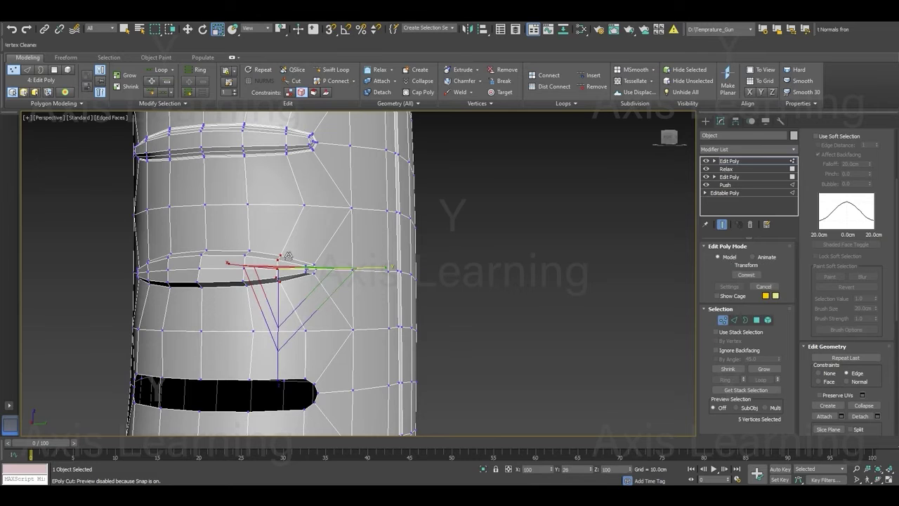
key("w")
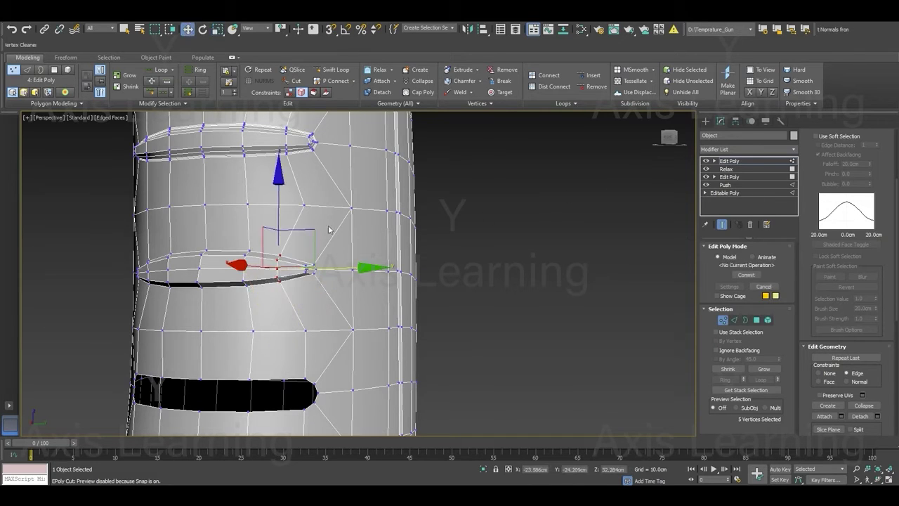
middle_click_drag(316, 283, 300, 272, "alt")
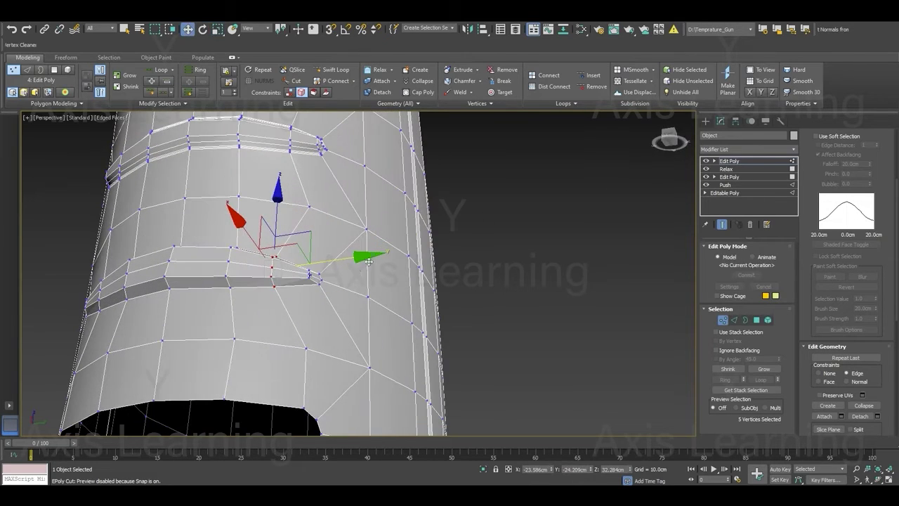
left_click_drag(369, 260, 369, 260)
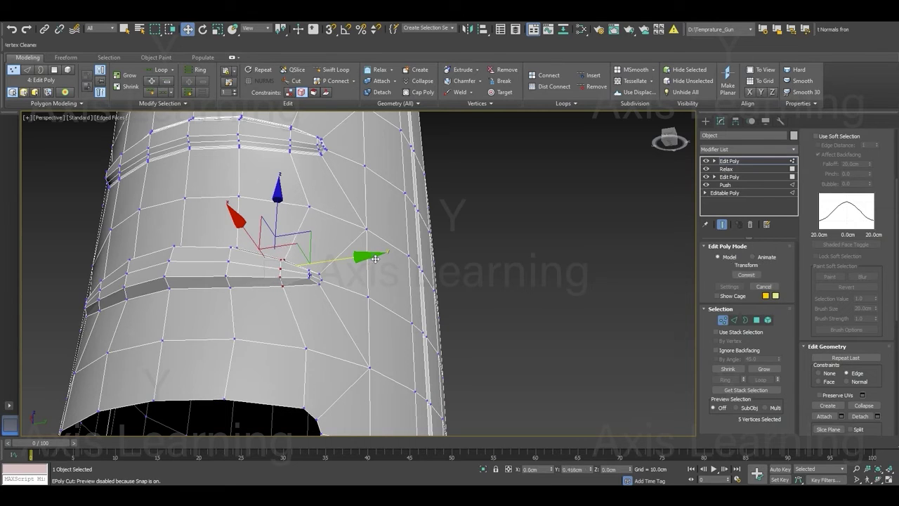
middle_click_drag(370, 260, 257, 308, "alt")
key("F3")
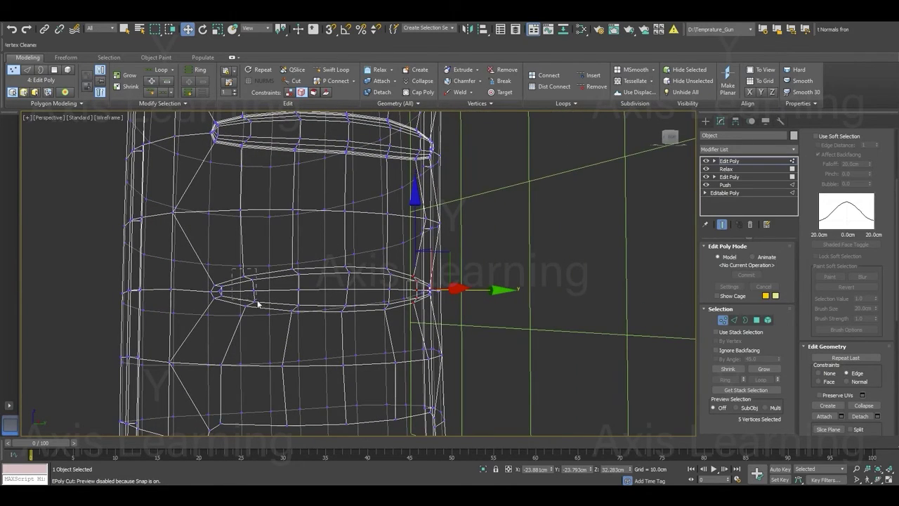
- Scale the selected rim vertices to 23% in Y and nudge them into place
middle_click_drag(261, 314, 297, 299, "alt")
key("F3")
key("r")
left_click_drag(156, 293, 276, 302)
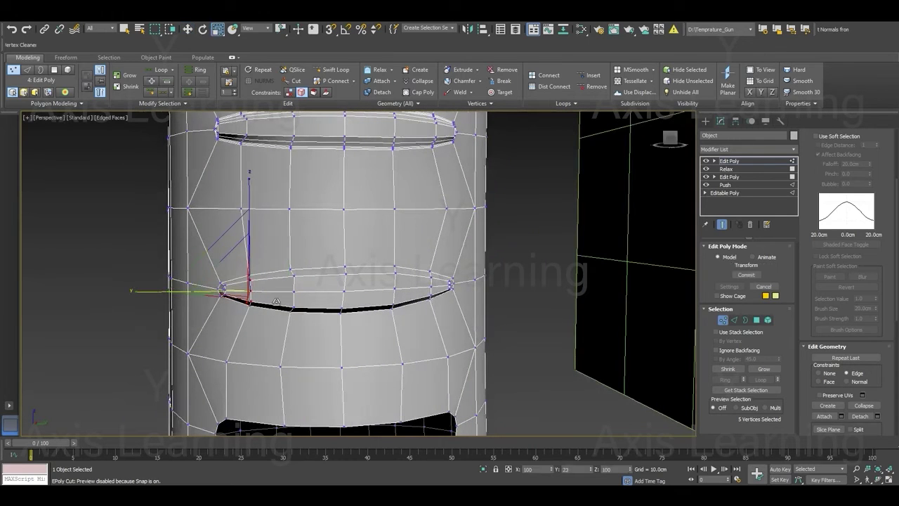
key("w")
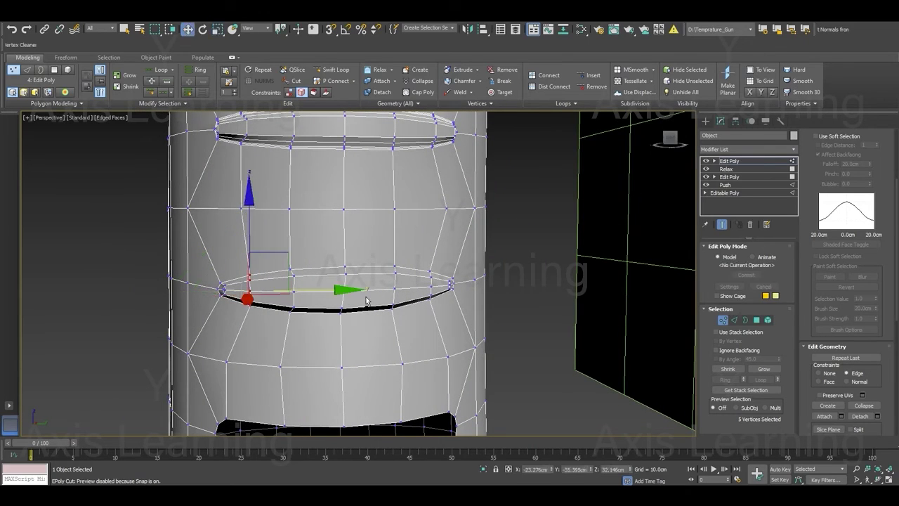
mouse_move(368, 302)
middle_mouse_down("alt")
mouse_move(364, 260)
mouse_move(404, 288)
middle_mouse_up("alt")
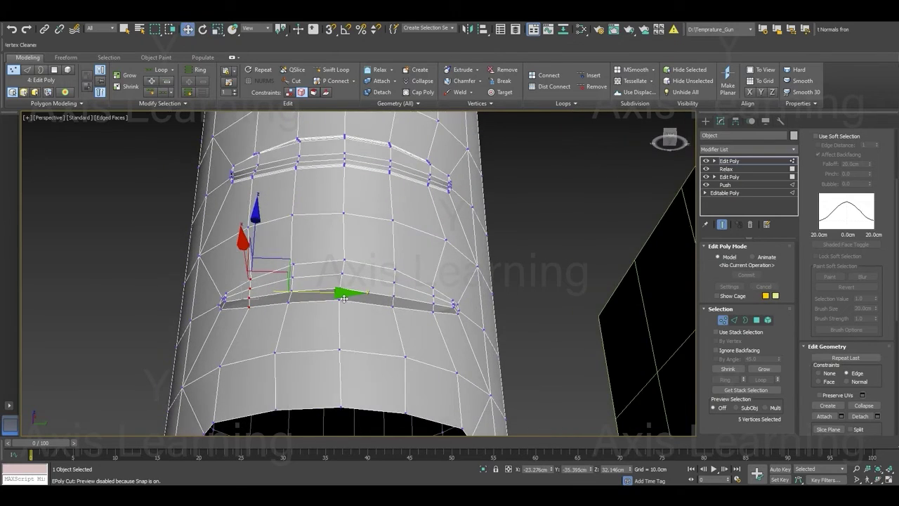
left_click_drag(343, 299, 319, 297)
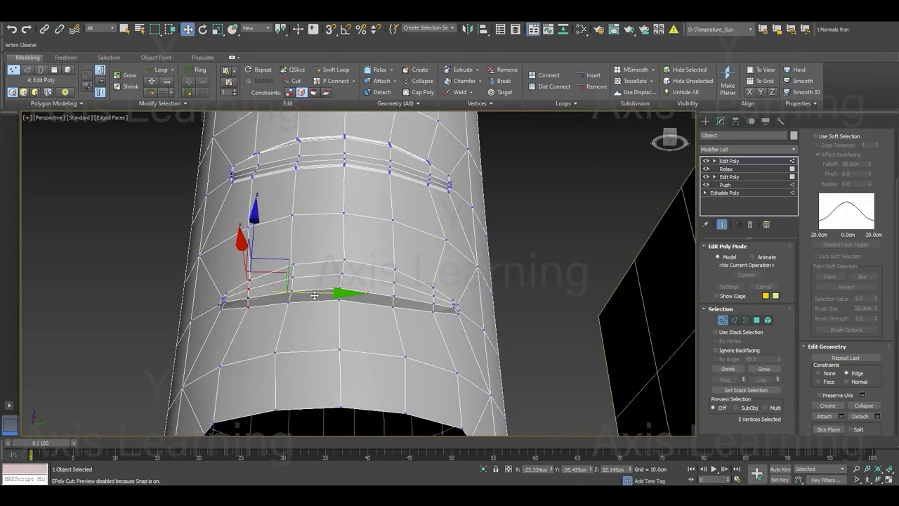
key("F3")
- Select the vertices along the slot's opposite rim and scale them to 50% in Y
middle_click_drag(355, 270, 352, 311, "alt")
left_click_drag(329, 266, 346, 278)
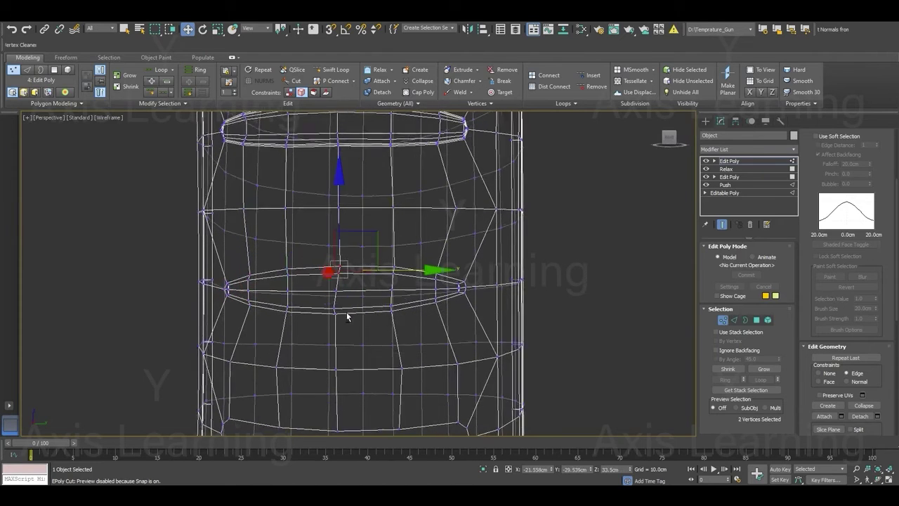
mouse_move(321, 317)
left_mouse_down()
mouse_move(398, 284)
mouse_move(10, 229)
left_mouse_up()
key("F3")
key("r")
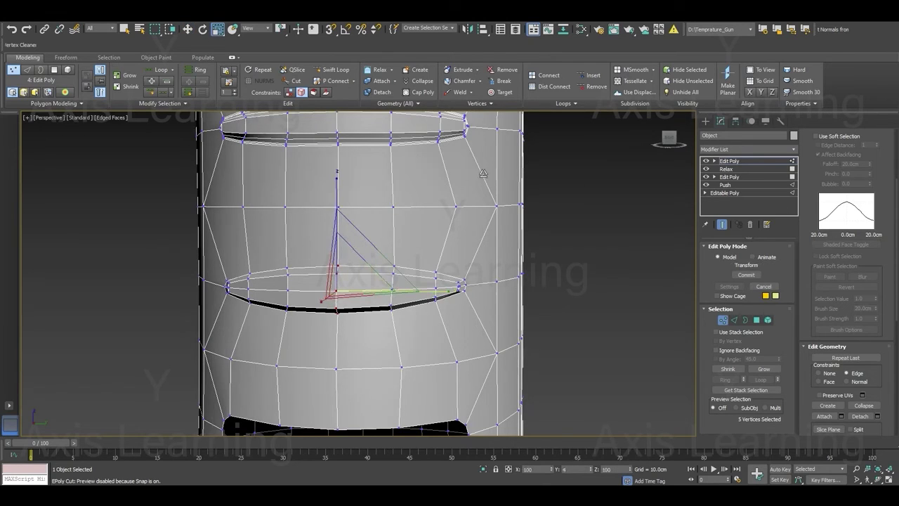
key("w")
key("F3")
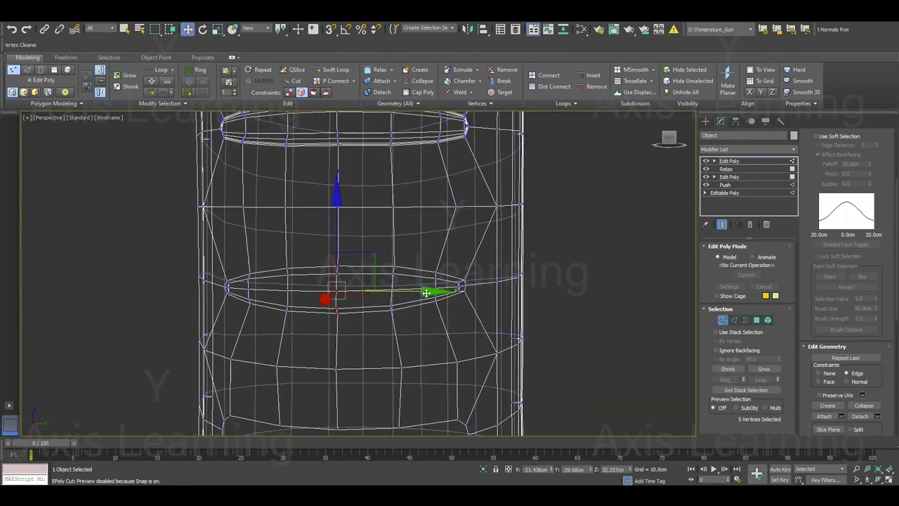
middle_click_drag(427, 293, 418, 288, "alt")
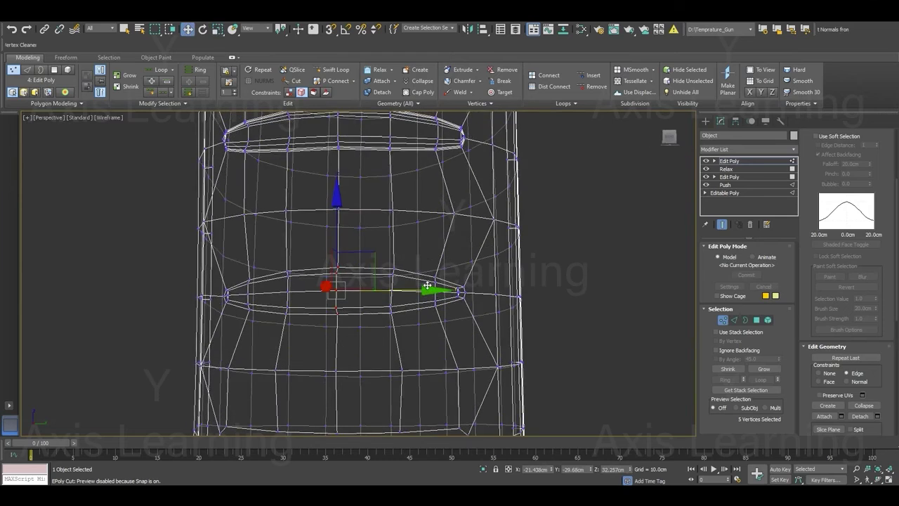
scroll(401, 276, "down", 2)
- Select the upper row of rim vertices around the middle grip slot
left_click(389, 284)
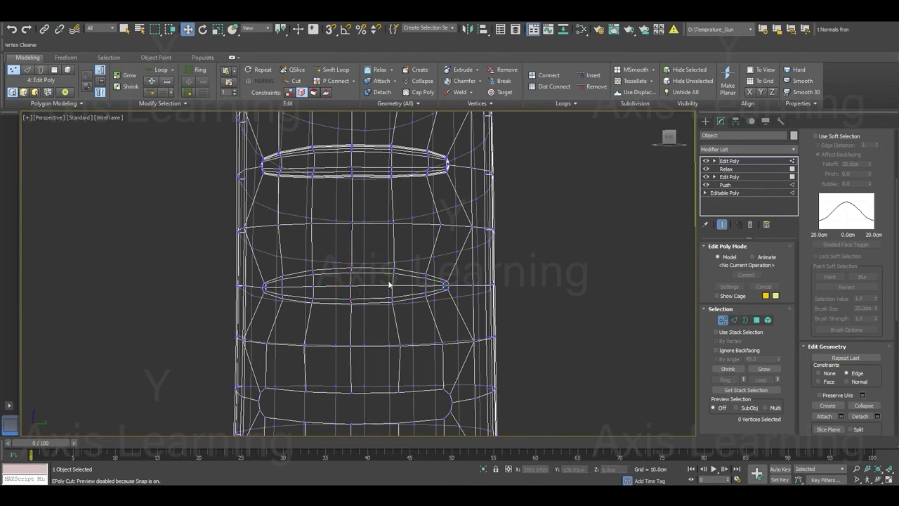
left_click_drag(401, 272, 385, 281)
scroll(398, 302, "up", 2)
scroll(399, 306, "up", 3)
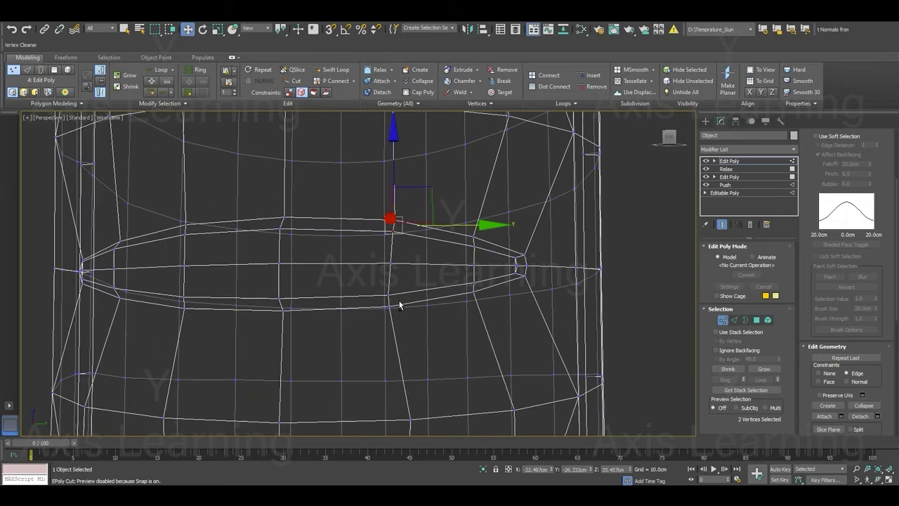
mouse_move(385, 293)
middle_mouse_down("alt")
mouse_move(410, 293)
mouse_move(379, 320)
mouse_move(381, 277)
middle_mouse_up("alt")
left_click(410, 295, "ctrl")
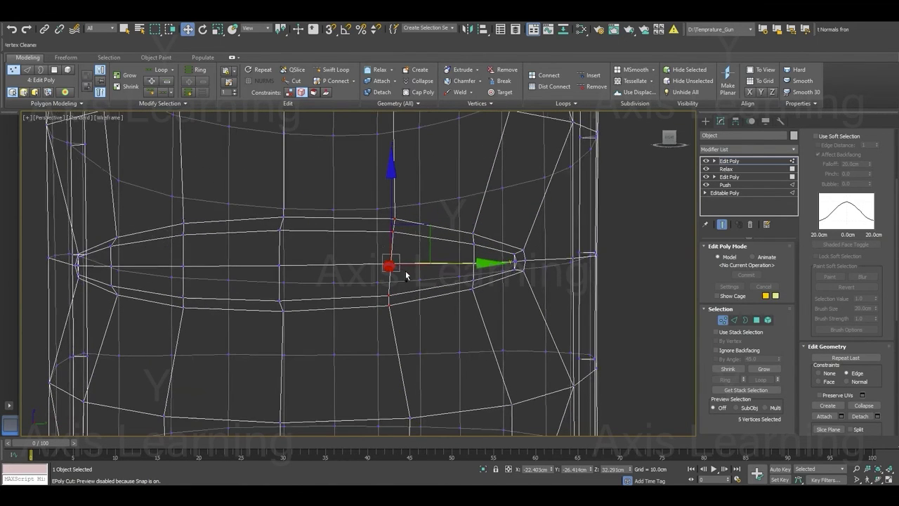
- Flatten the selected upper rim vertices to 16% in Y and zoom out to see the handle
key("F3")
key("r")
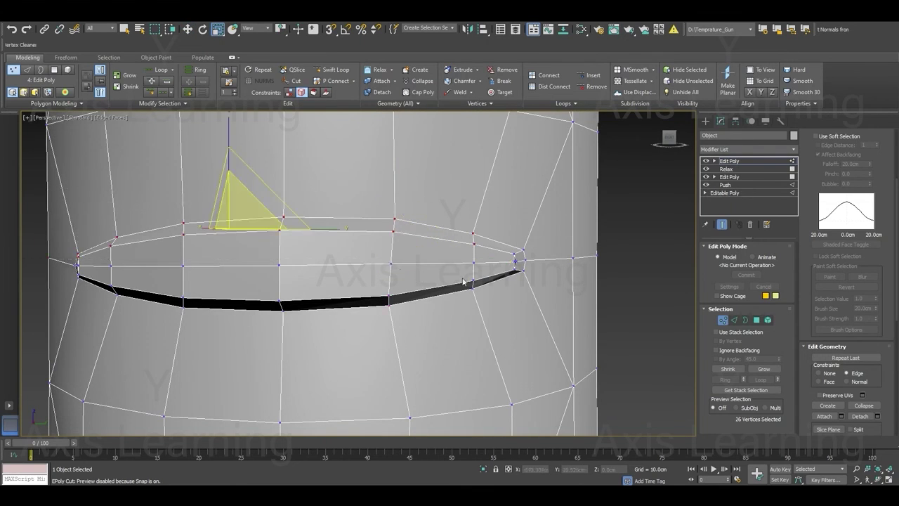
left_click_drag(404, 243, 520, 271)
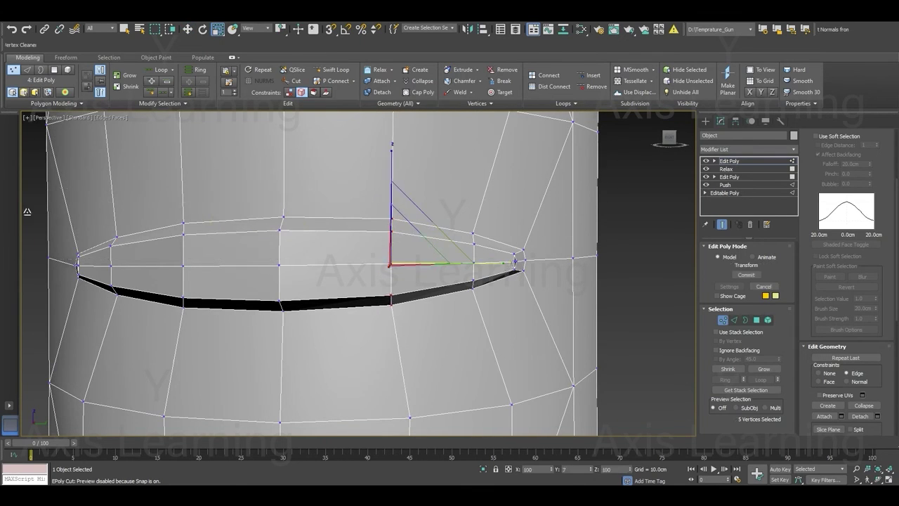
left_click_drag(23, 266, 604, 249)
scroll(359, 302, "down", 5)
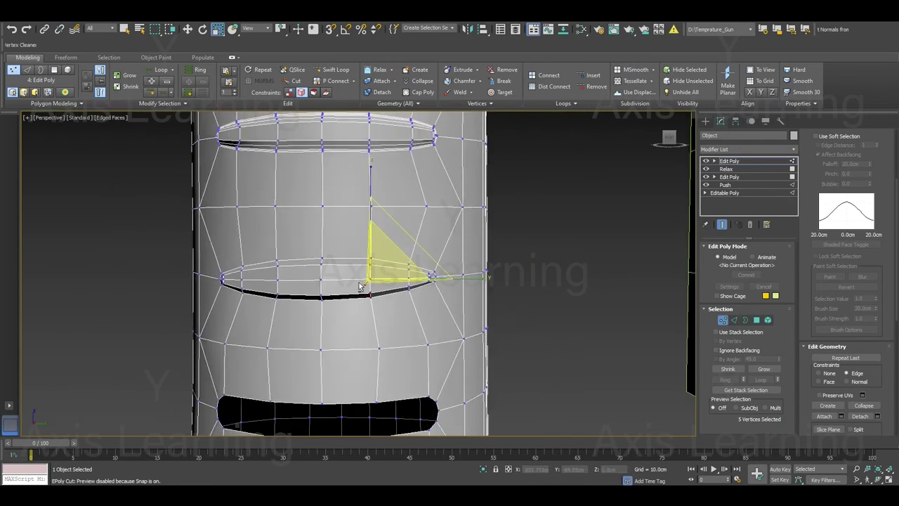
scroll(358, 302, "down", 5)
middle_click_drag(360, 286, 400, 295, "alt")
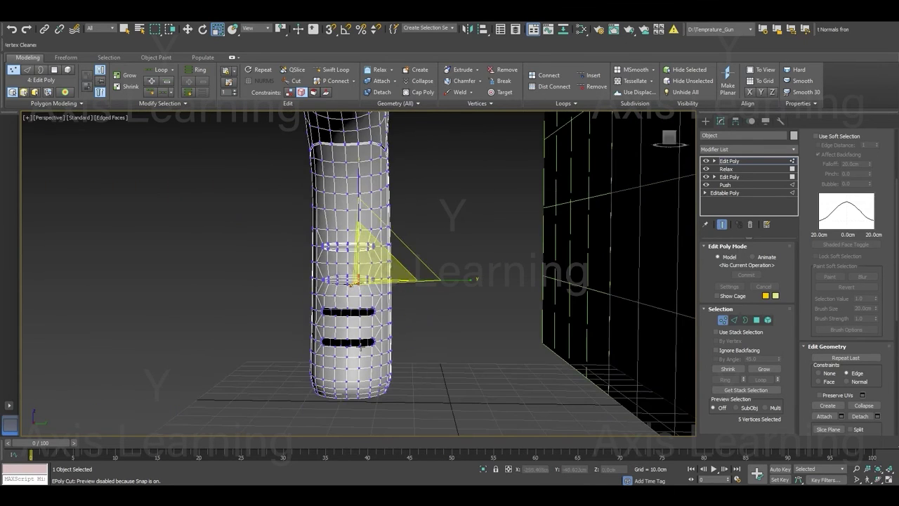
- Frame the model beside the reference images, deselect all, and turn off Edged Faces
mouse_move(461, 326)
middle_mouse_down("alt")
mouse_move(433, 344)
mouse_move(464, 330)
middle_mouse_up("alt")
scroll(432, 344, "down", 4)
left_click(665, 318)
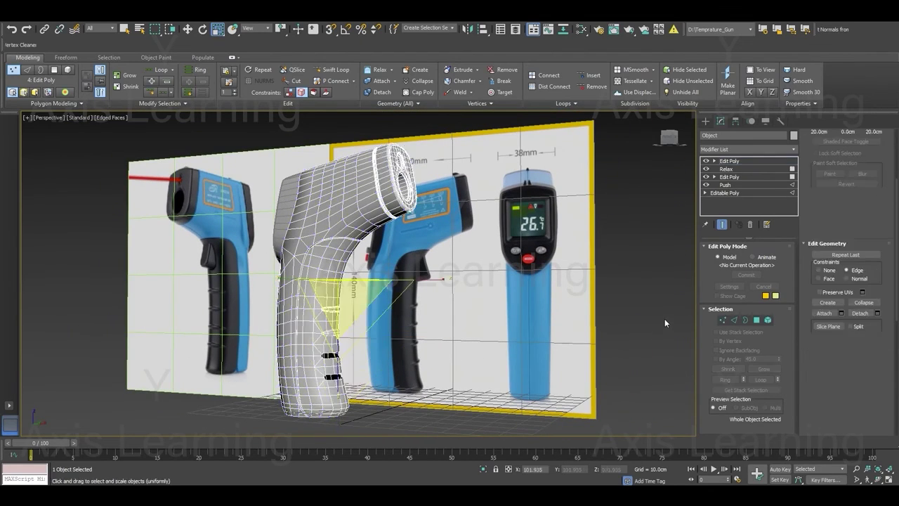
key("F4")
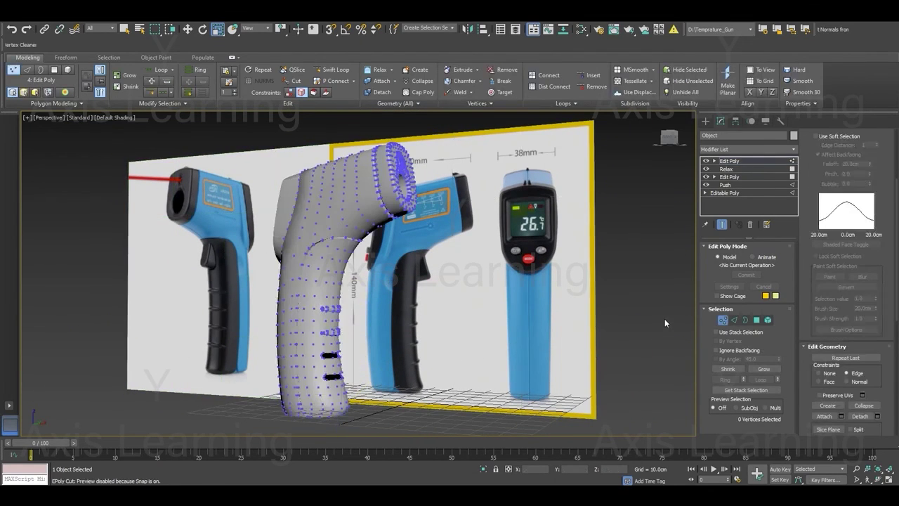